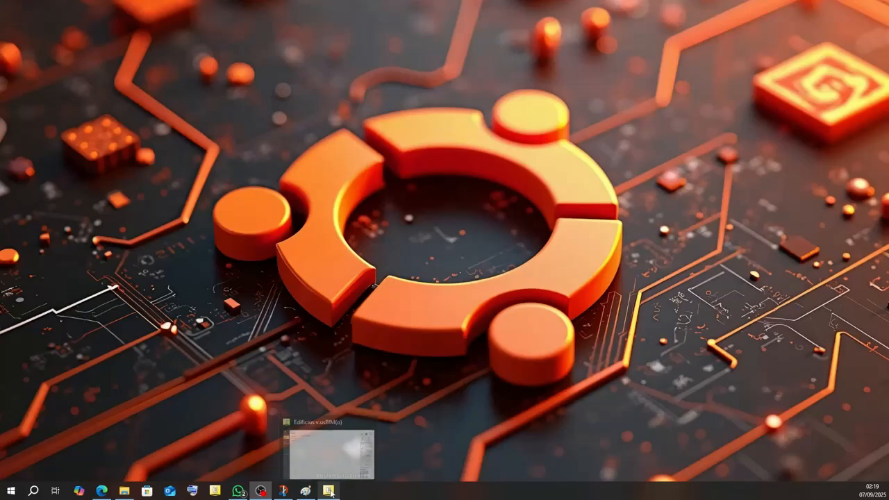
Switch to Edificius and create a new blank project with the Document option.
click(329, 491)
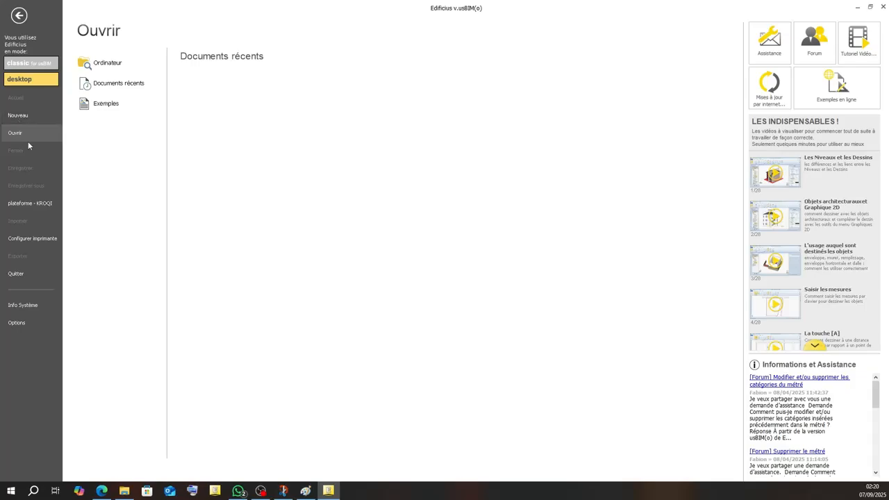
click(21, 118)
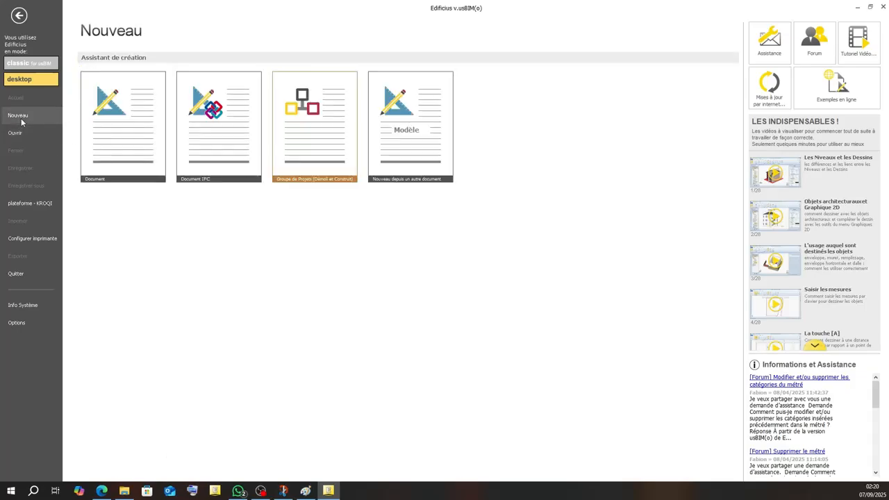
click(129, 133)
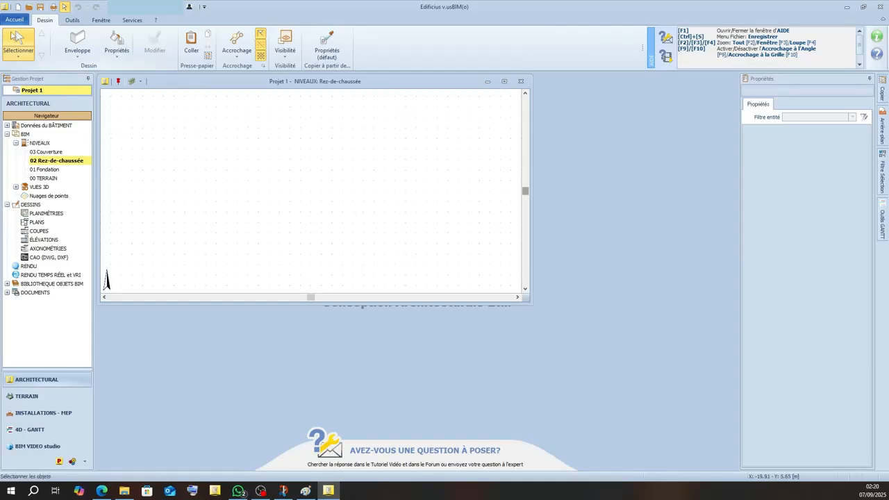
Open the default 3D view and tile it vertically beside the Rez-de-chaussée plan.
click(15, 188)
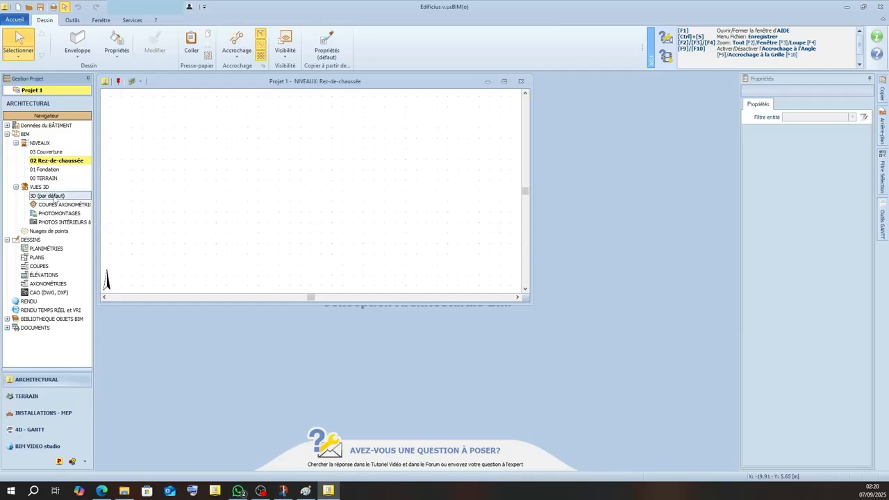
double_click(53, 196)
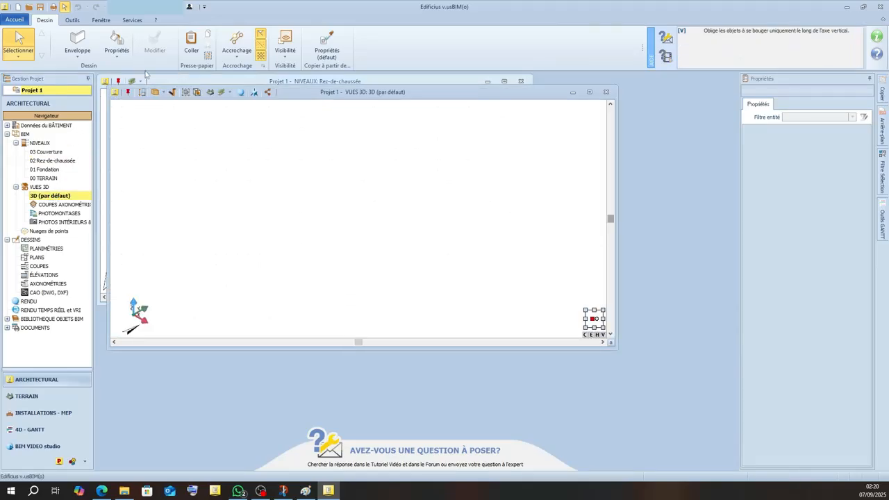
click(101, 21)
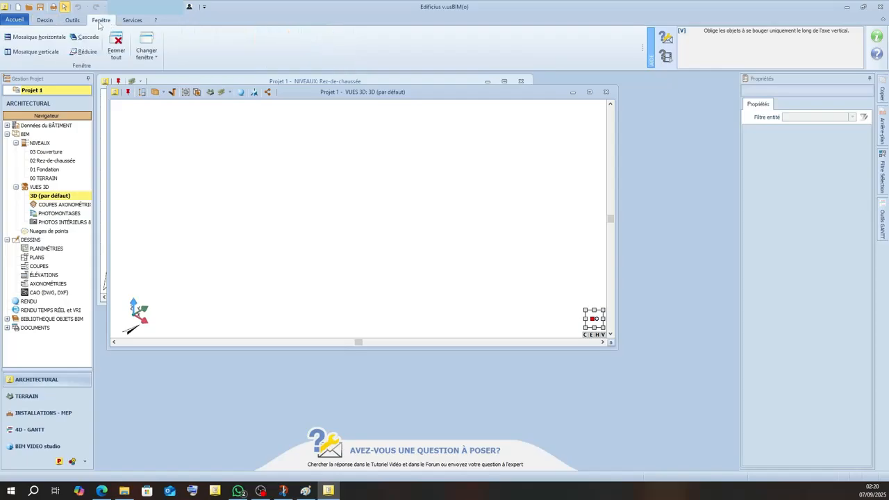
click(31, 53)
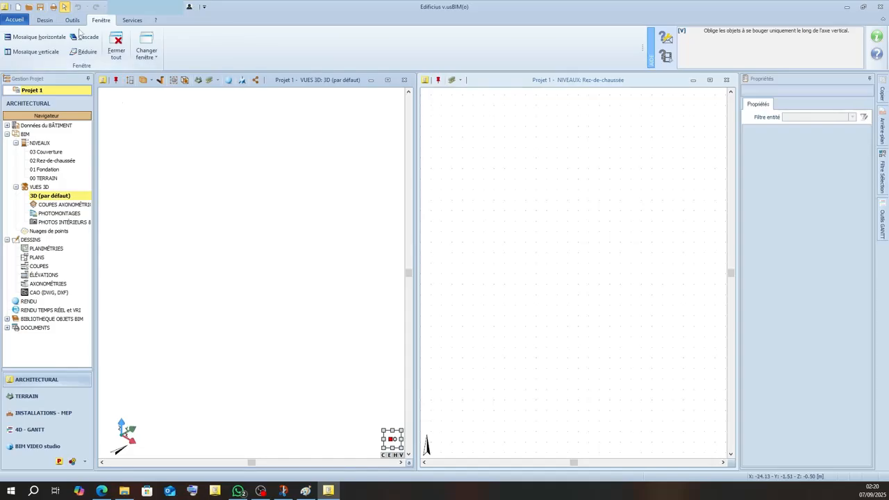
click(46, 21)
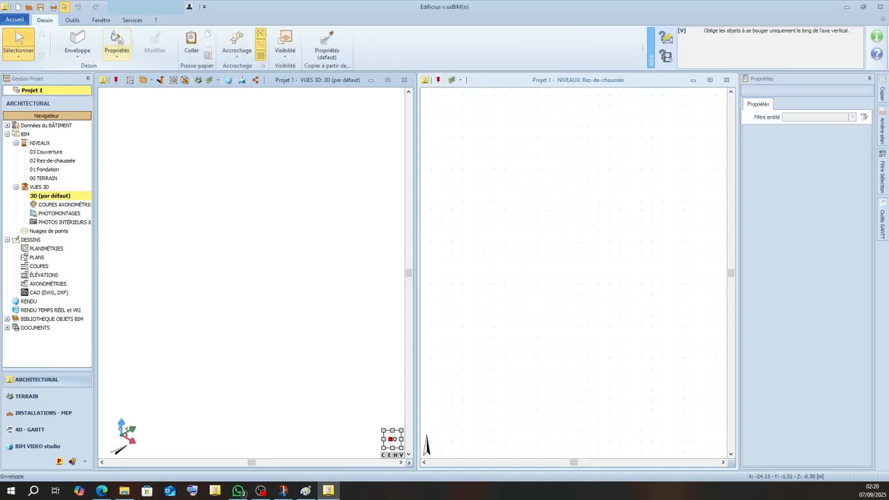
click(73, 21)
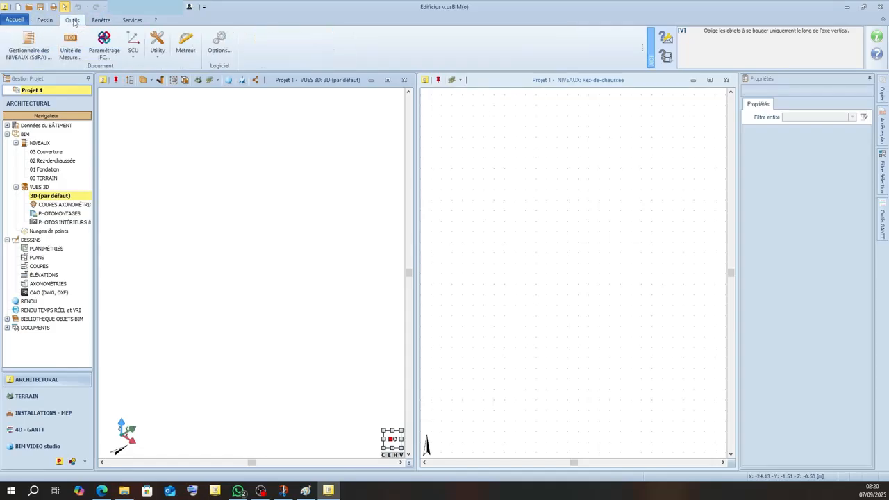
click(101, 21)
click(132, 20)
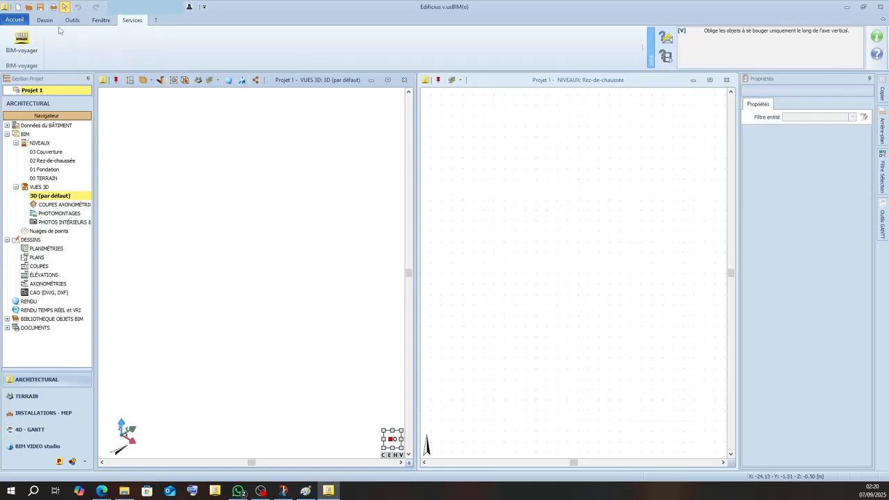
click(44, 21)
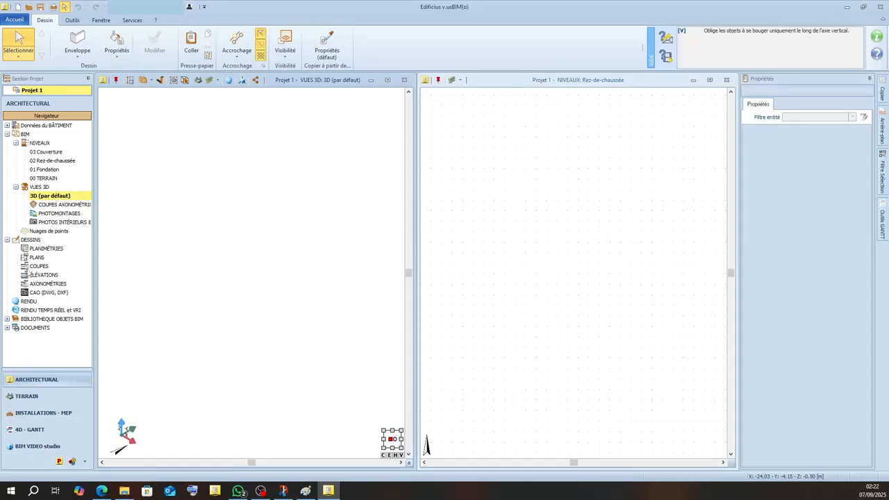
click(81, 61)
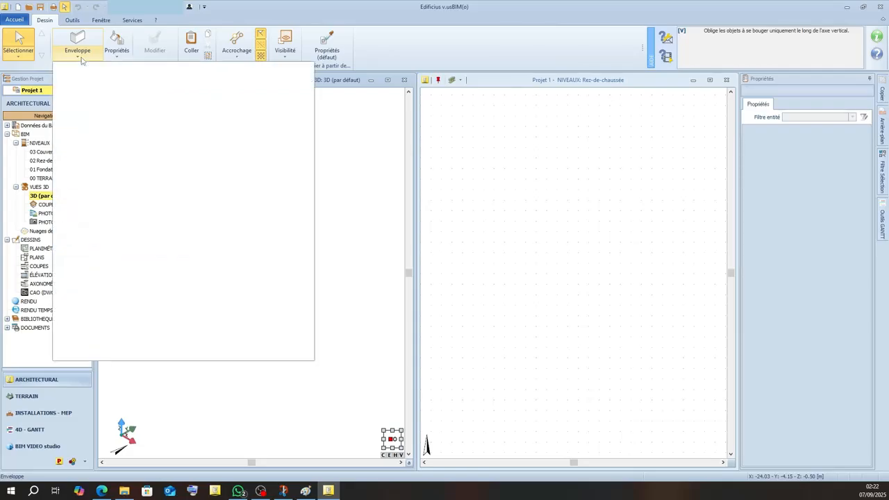
Open the levels manager and insert a new level above Rez-de-chaussée.
click(71, 21)
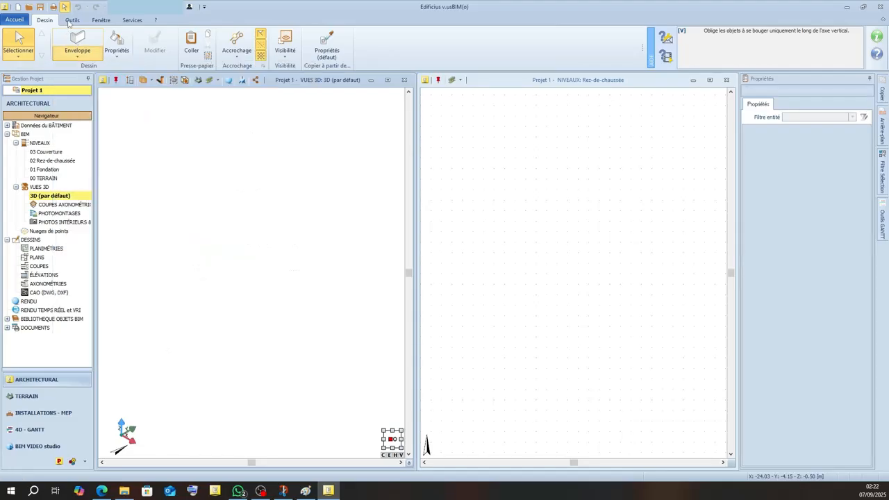
click(70, 22)
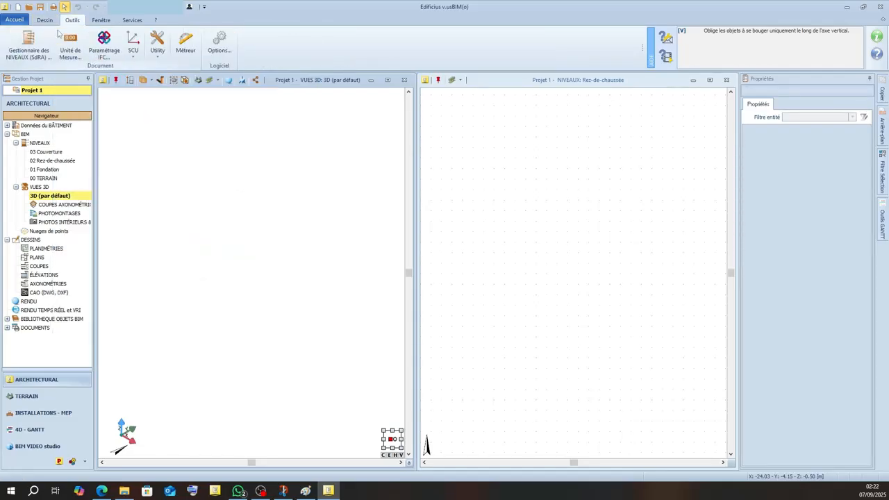
click(35, 42)
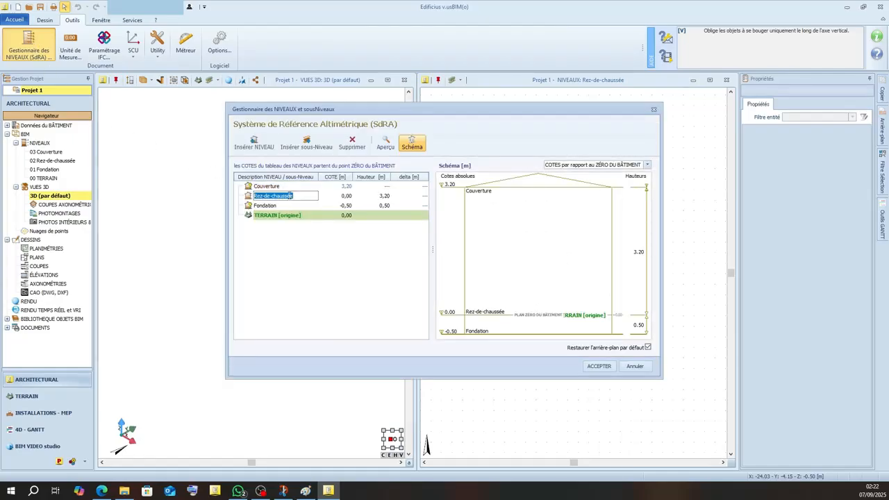
click(251, 146)
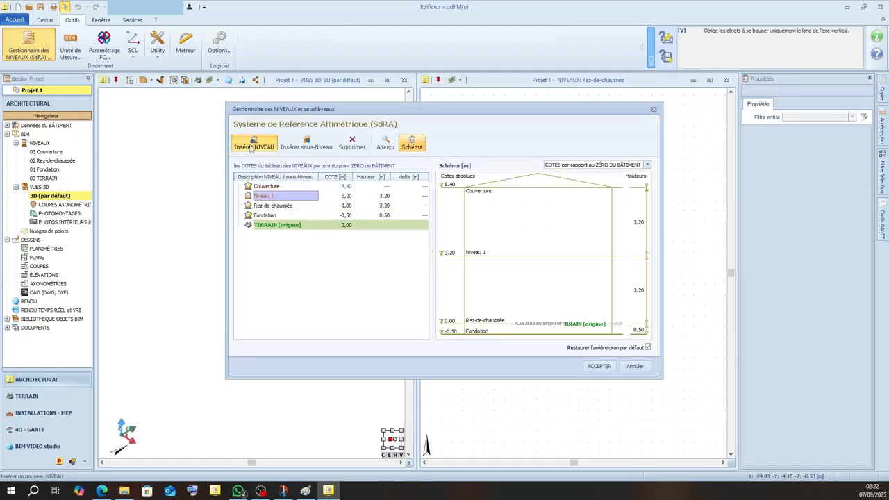
Set the level heights to 2.80 m for Niveau 1, 2.80 m for Rez-de-chaussée and 1.00 m for Fondation.
click(386, 198)
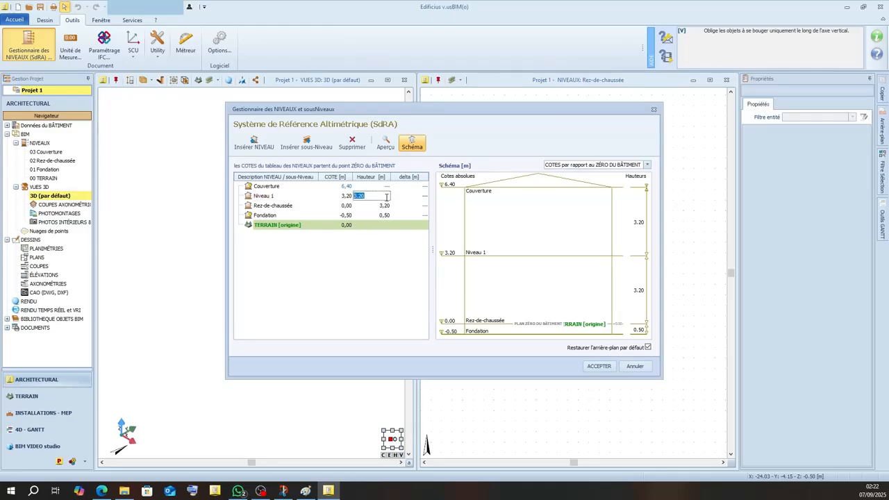
text(2.8)
key(Return)
text(2.)
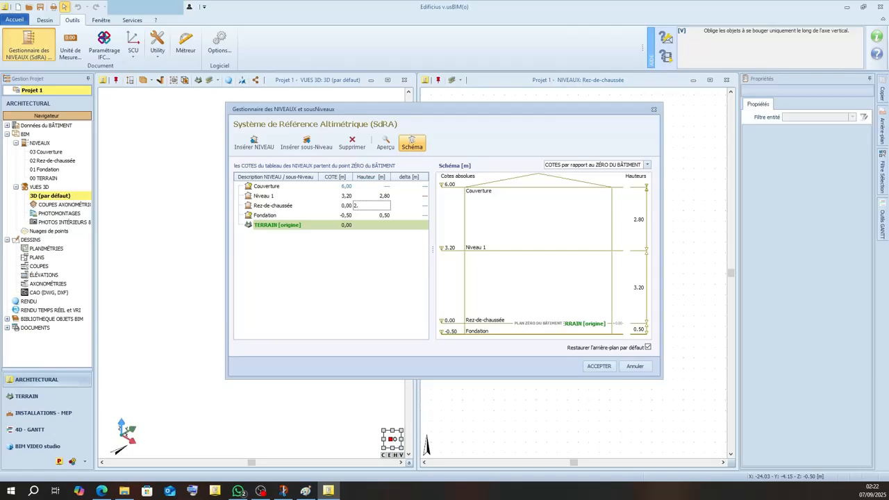
key(Return)
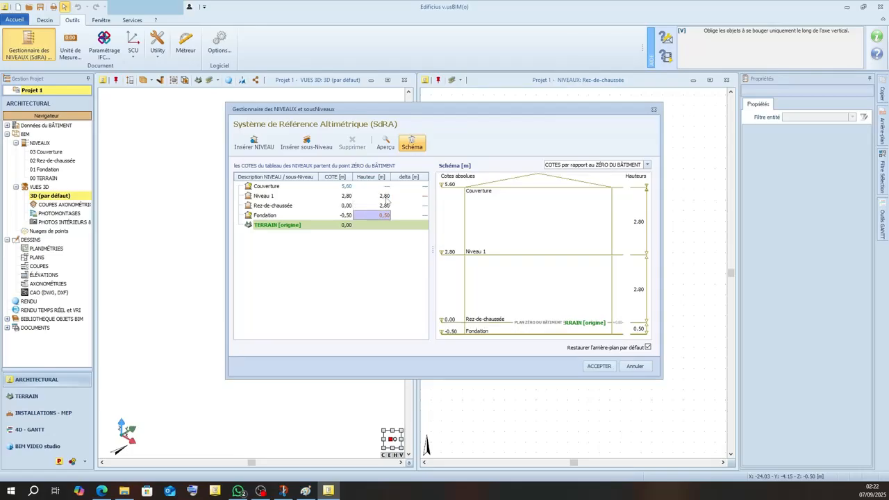
text(1)
key(Return)
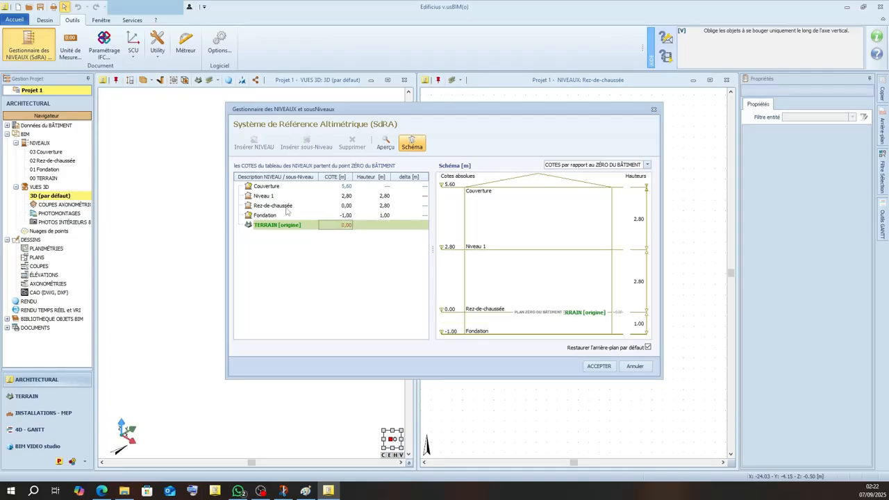
Lower the TERRAIN origin's elevation below the building zero and accept the level settings.
click(346, 227)
text(-02)
click(589, 366)
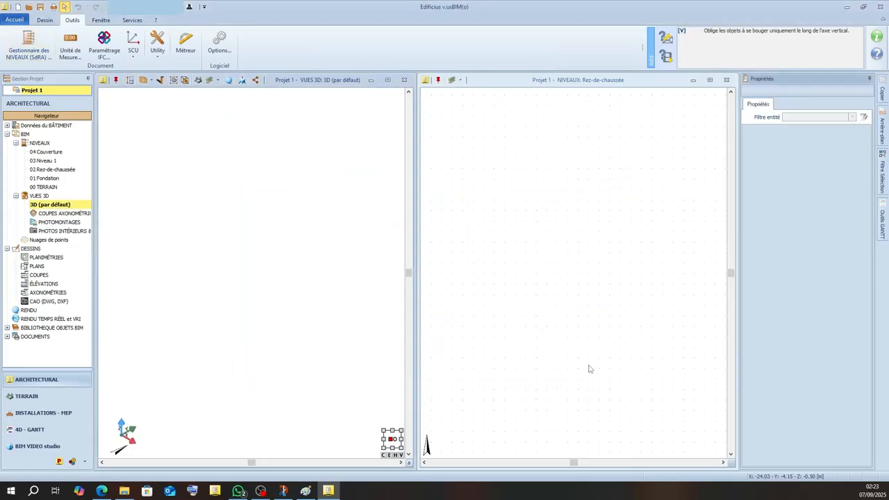
Place a rectangular 2D magnetic grid with 3.5 m column spacing and 3.25 m row spacing on the Rez-de-chaussée plan.
click(43, 20)
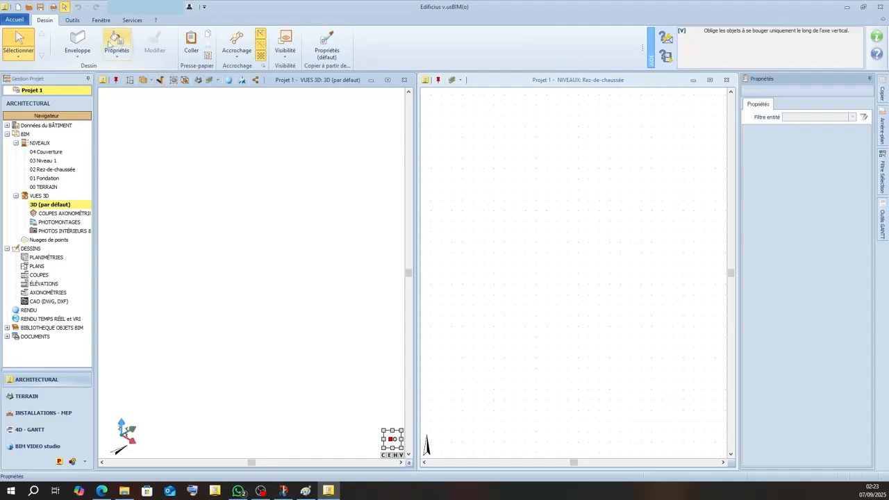
click(82, 55)
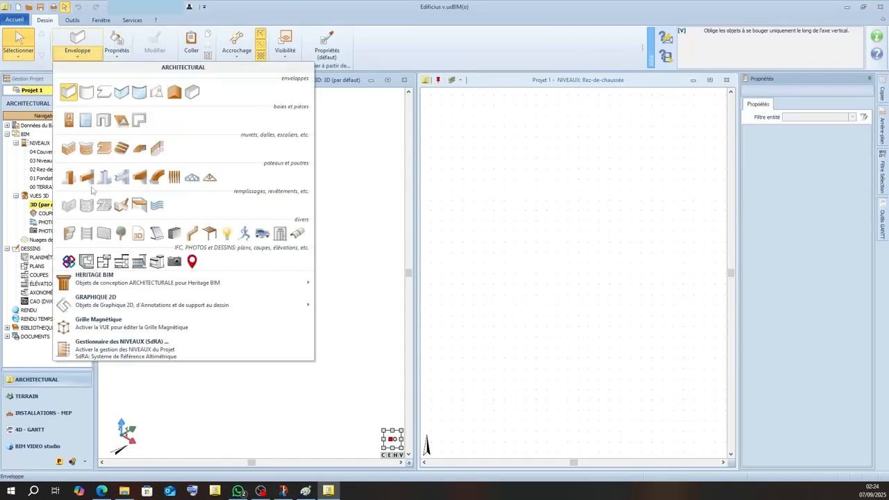
mouse_move(140, 306)
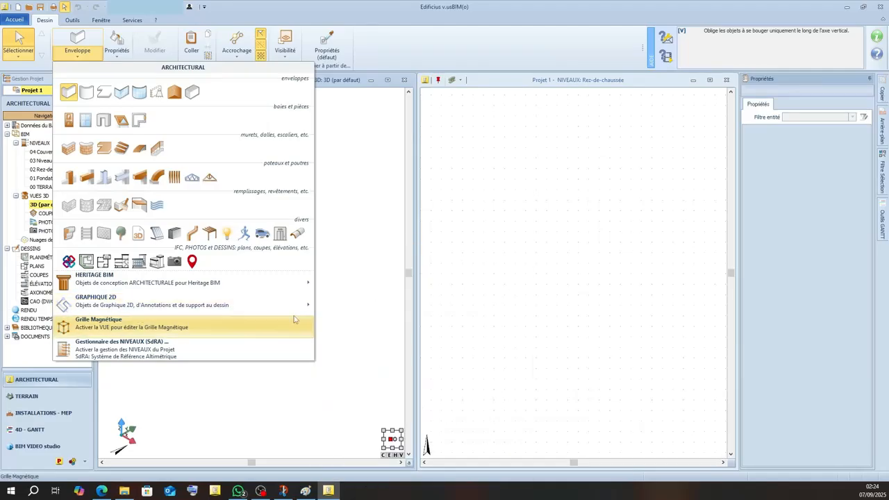
mouse_move(313, 306)
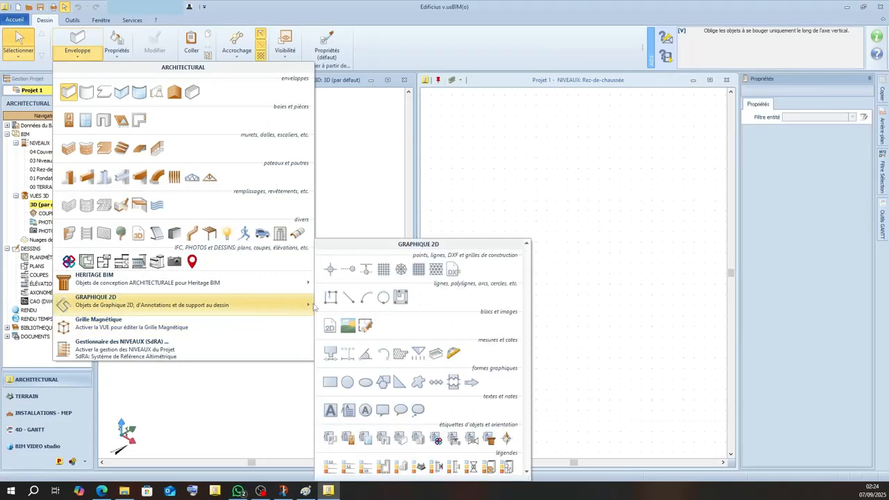
click(382, 270)
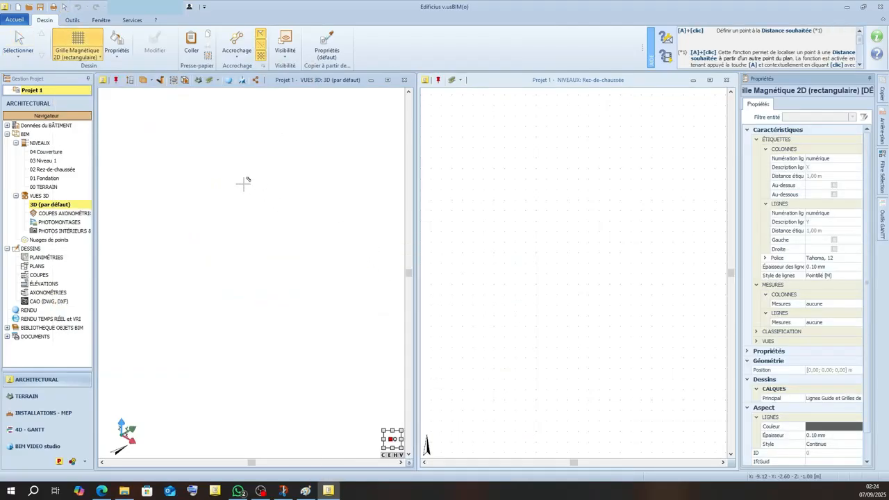
click(524, 164)
click(517, 169)
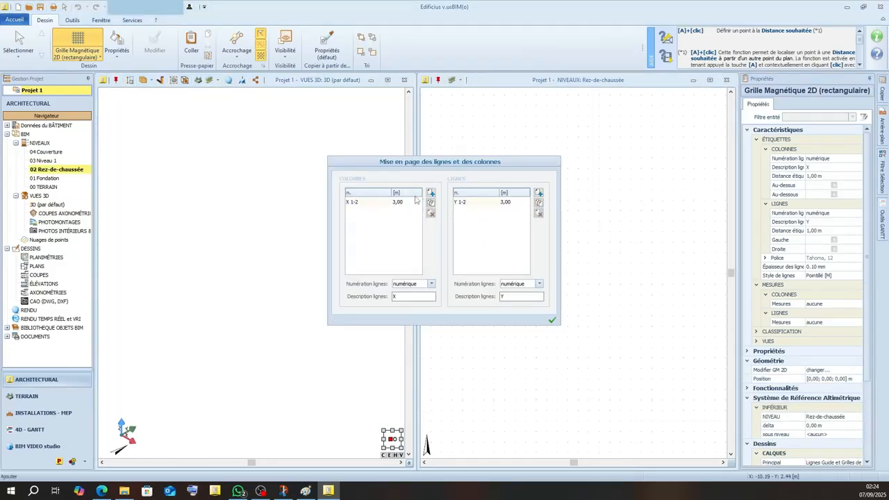
double_click(401, 202)
text(3.5)
click(508, 203)
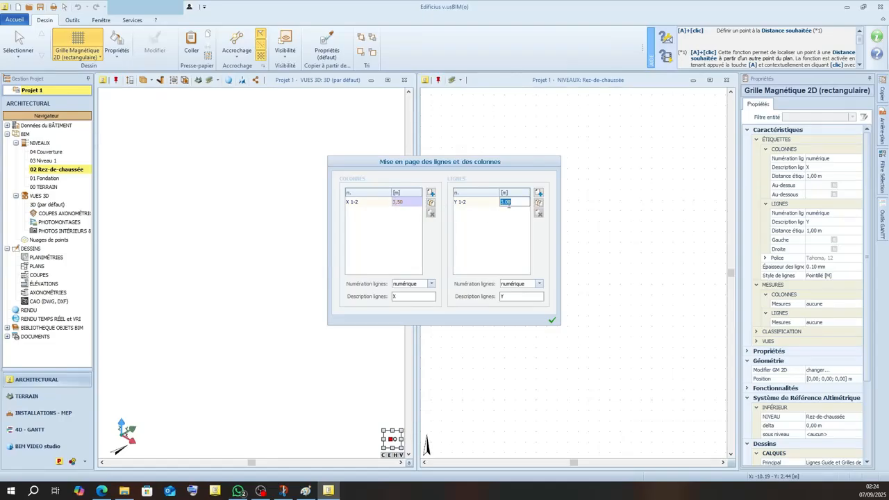
text(3.25)
click(552, 320)
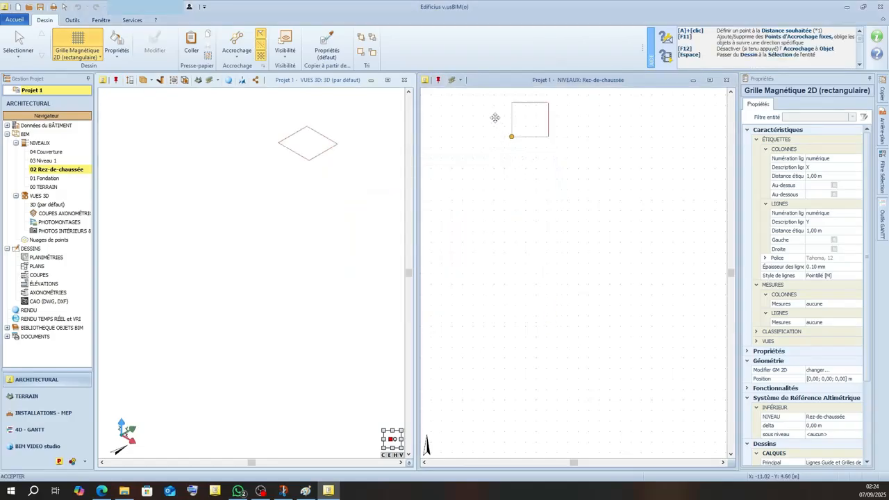
click(498, 206)
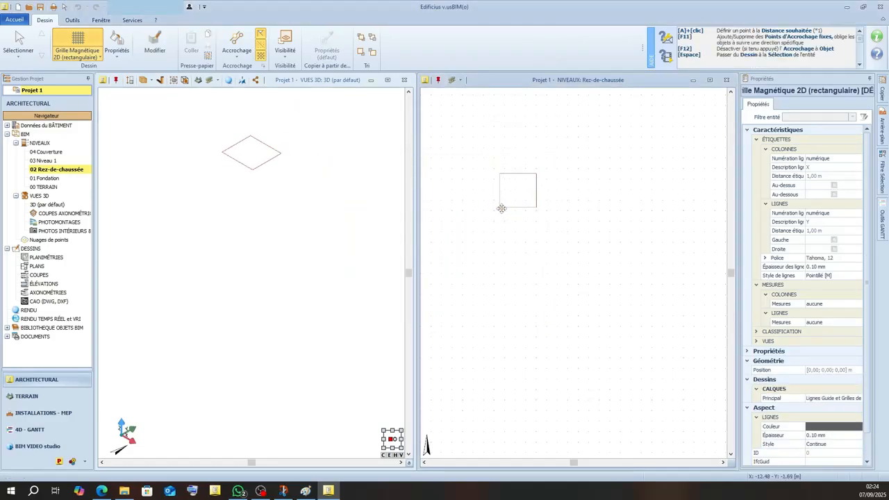
Place a second rectangular grid with 3.5 m column and row spacing below the first one and end the command.
double_click(527, 252)
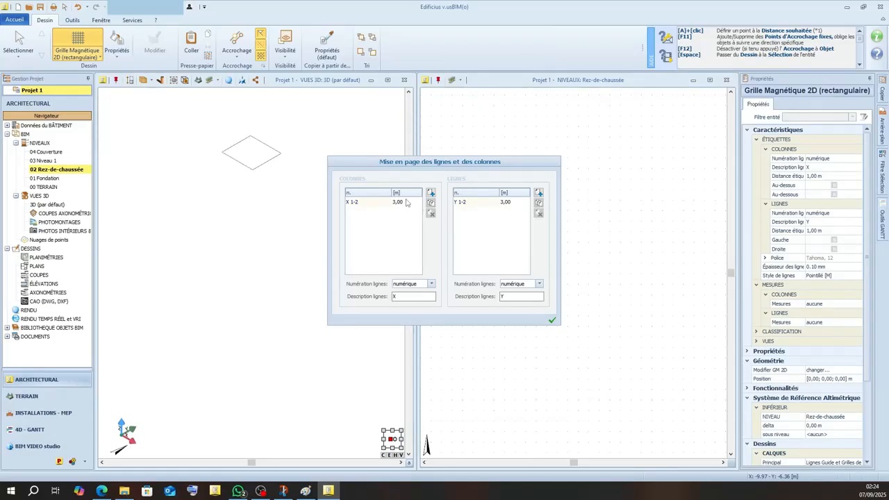
double_click(406, 202)
text(3.5)
double_click(503, 202)
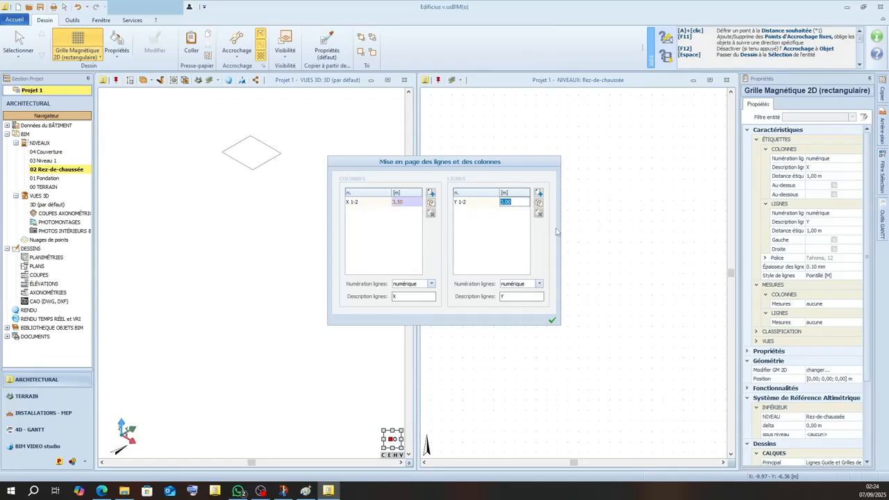
text(3.5)
click(552, 319)
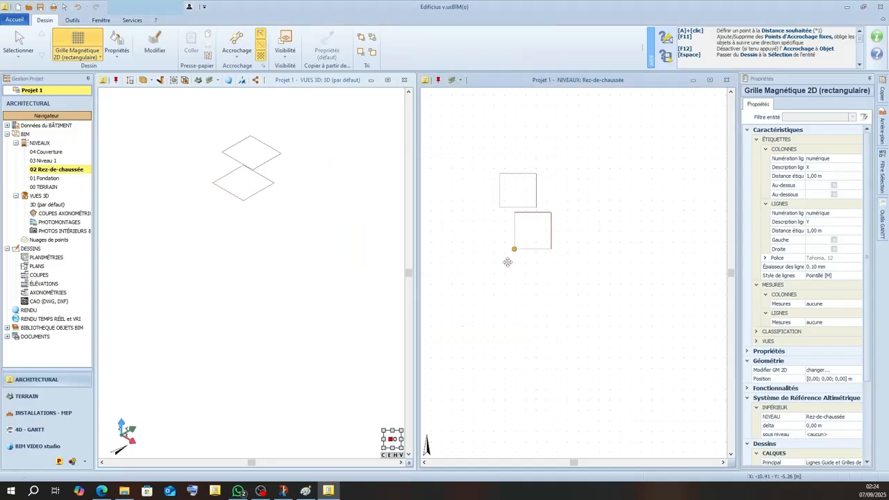
click(508, 262)
key(Escape)
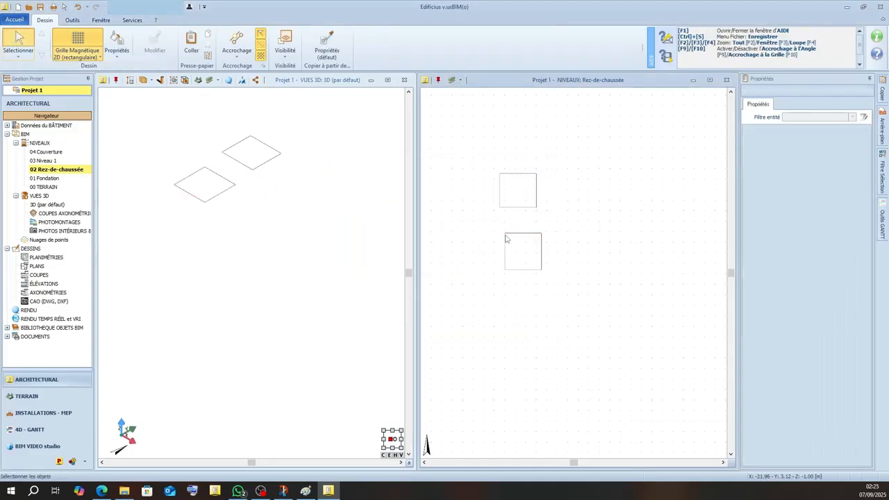
Move the second magnetic grid so its upper-left corner snaps onto the lower-left corner of the first grid.
click(506, 237)
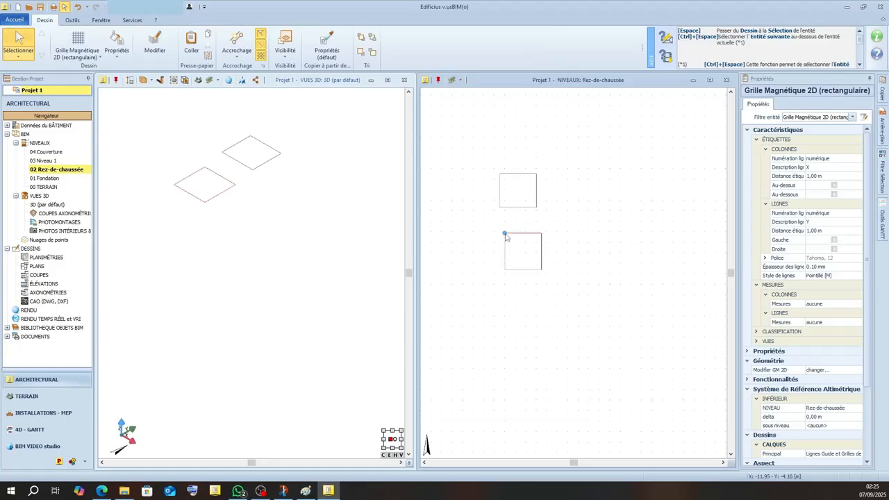
click(506, 236)
click(506, 235)
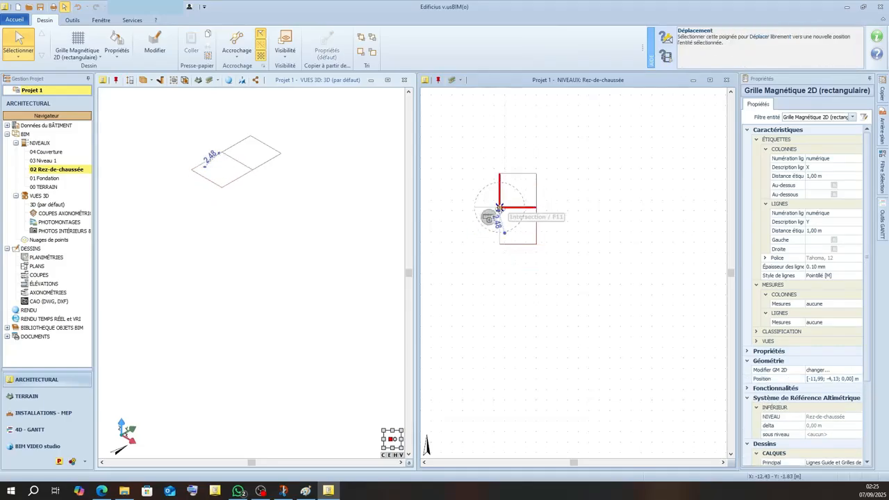
click(498, 207)
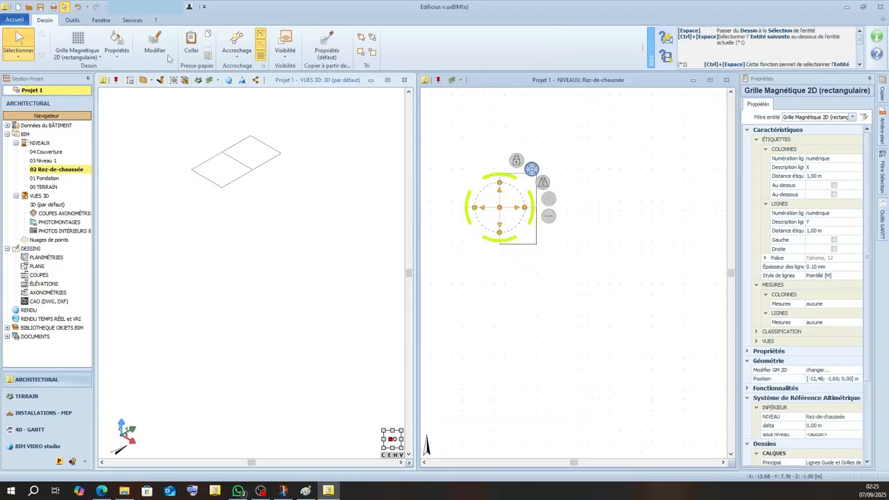
click(664, 238)
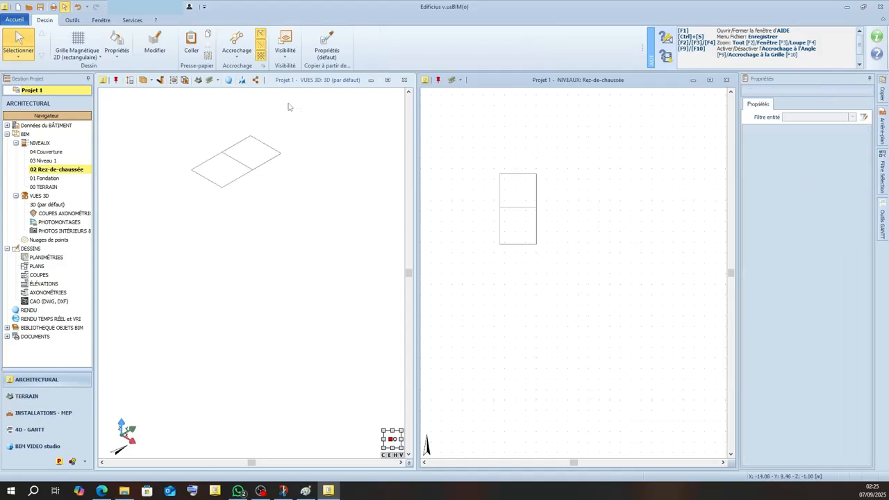
Place a third rectangular grid with 3.5 m column spacing and 2 m row spacing below the two joined grids.
click(77, 43)
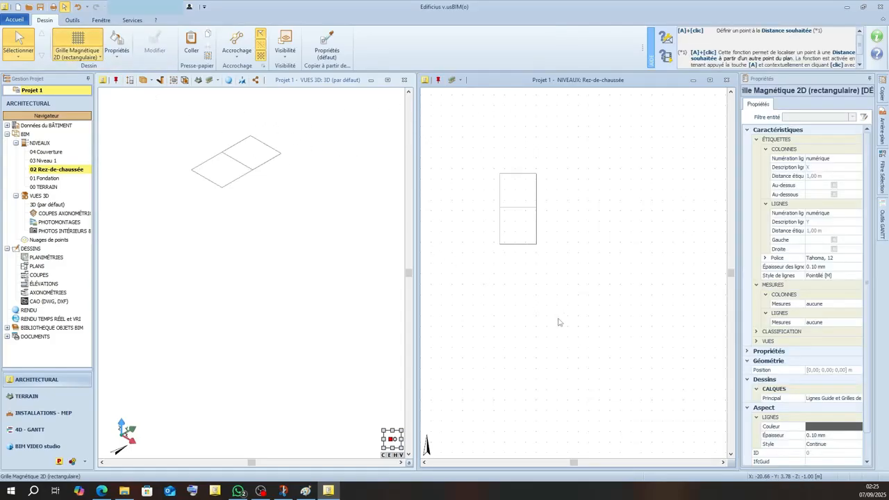
click(563, 265)
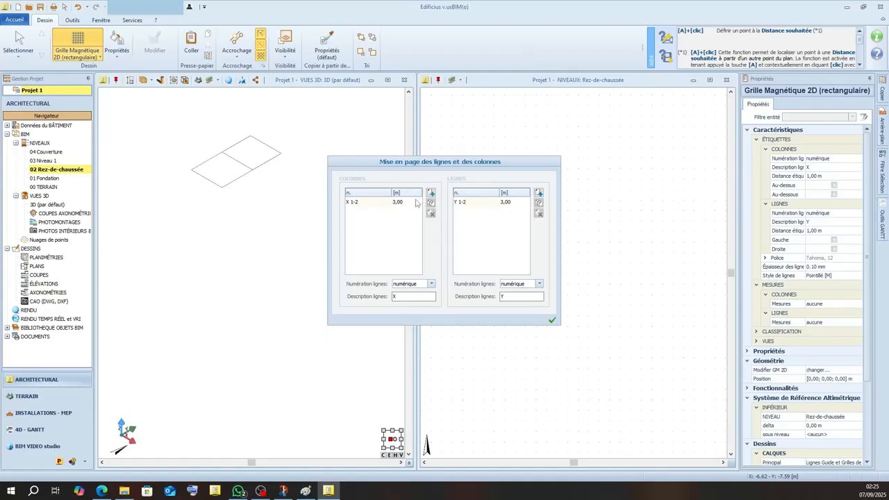
double_click(416, 201)
text(3.5)
double_click(515, 204)
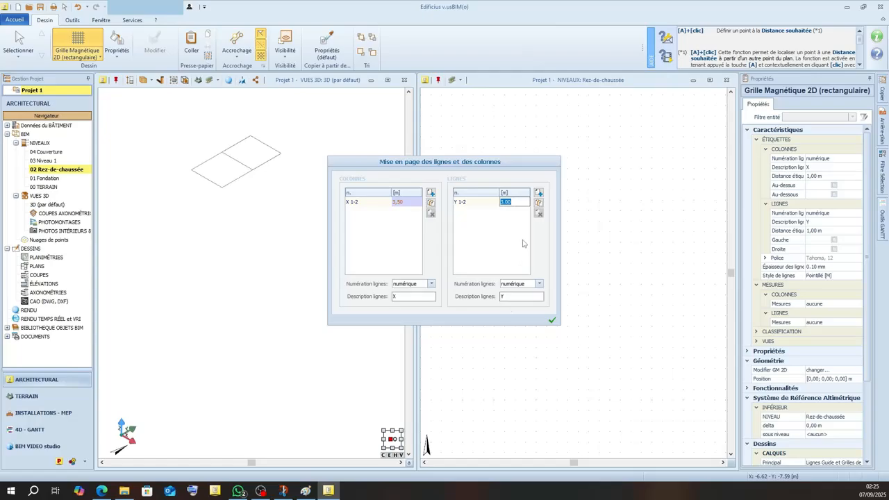
text(2)
key(Return)
click(551, 319)
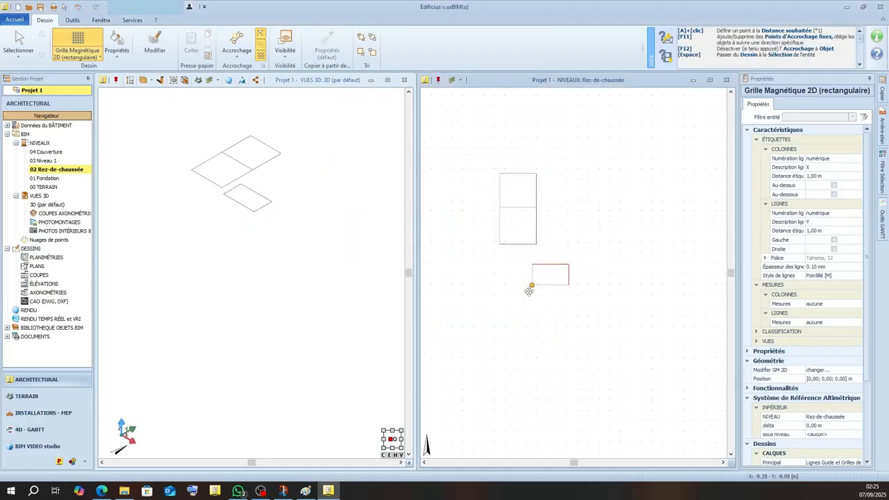
click(529, 290)
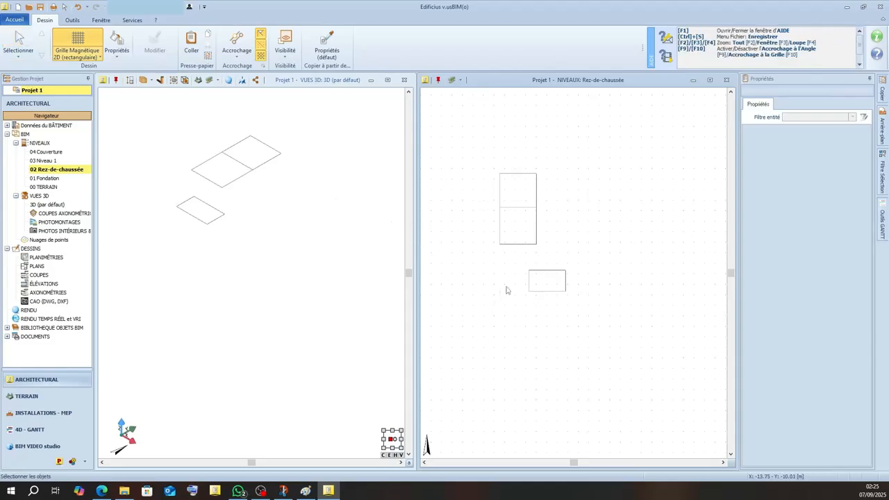
Move the third grid so its upper-left corner snaps onto the lower-left corner of the second grid.
click(530, 275)
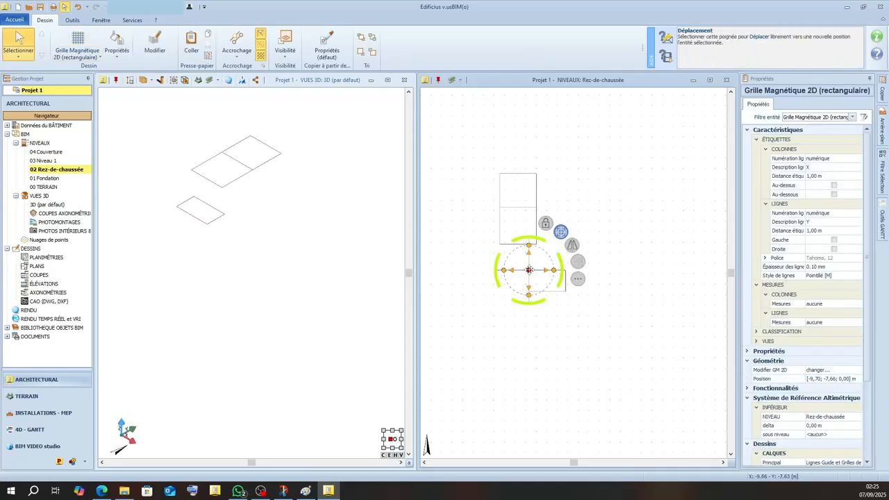
click(529, 270)
click(499, 245)
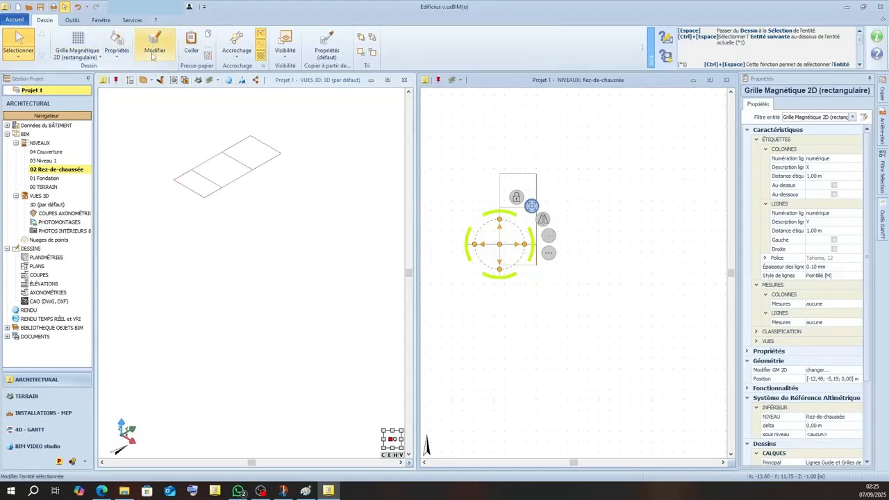
click(469, 146)
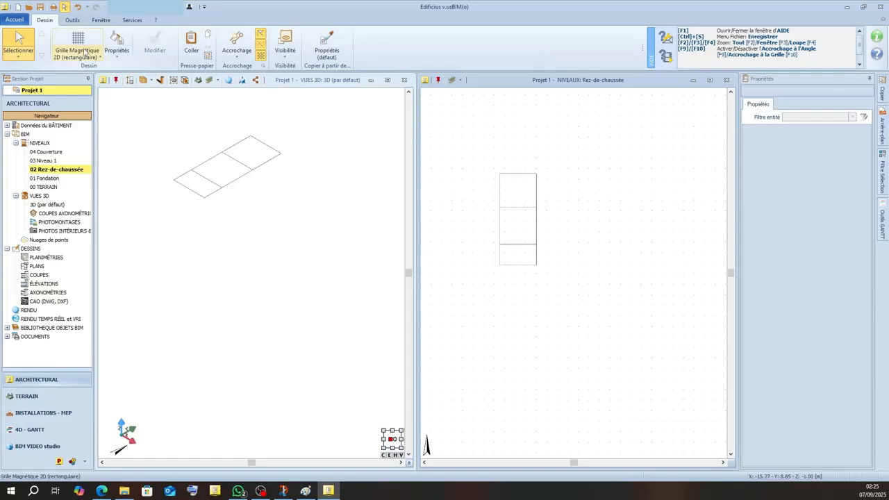
Place a fourth rectangular grid with 1.4 m column spacing, its lower-left corner snapped to the third grid's lower-right corner.
click(575, 215)
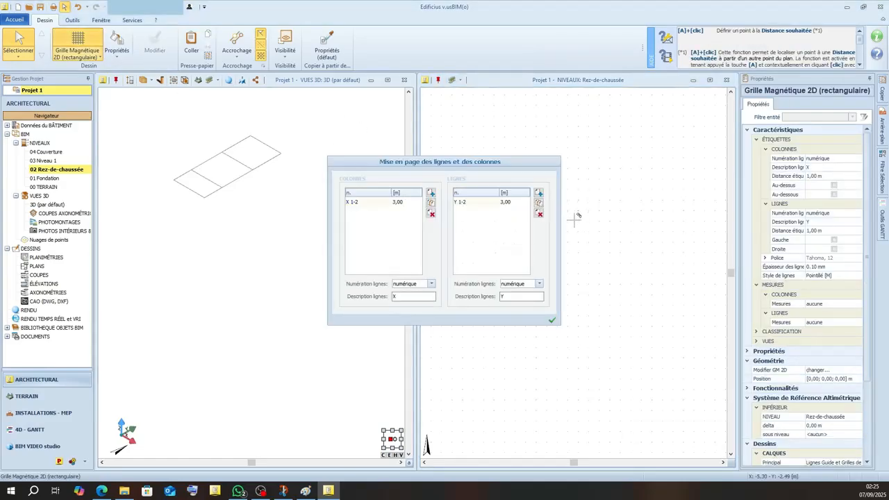
double_click(397, 202)
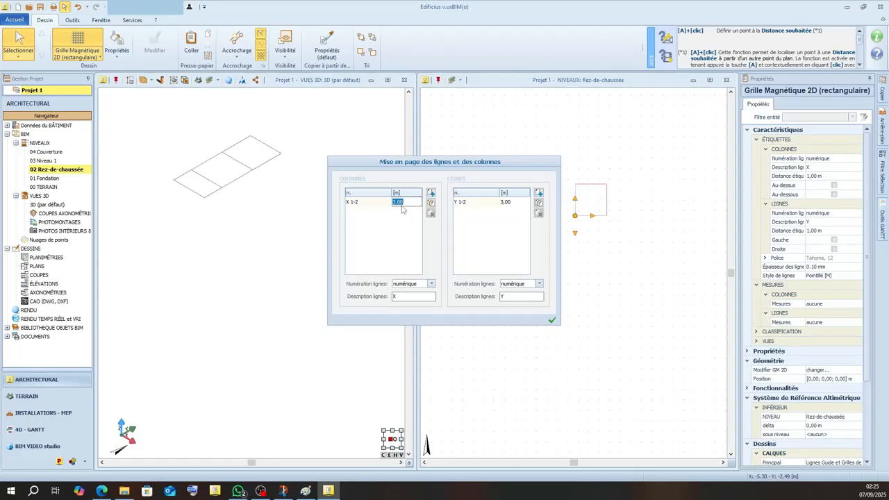
text(1.4)
click(511, 203)
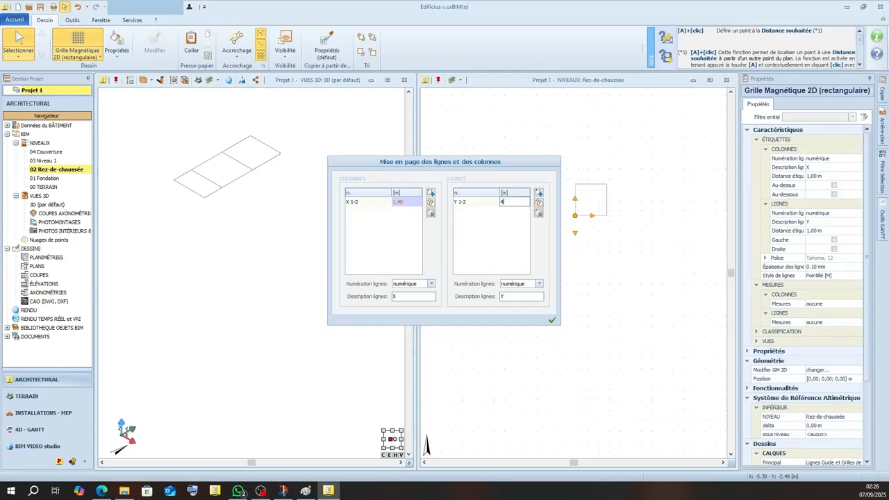
key(Return)
click(553, 321)
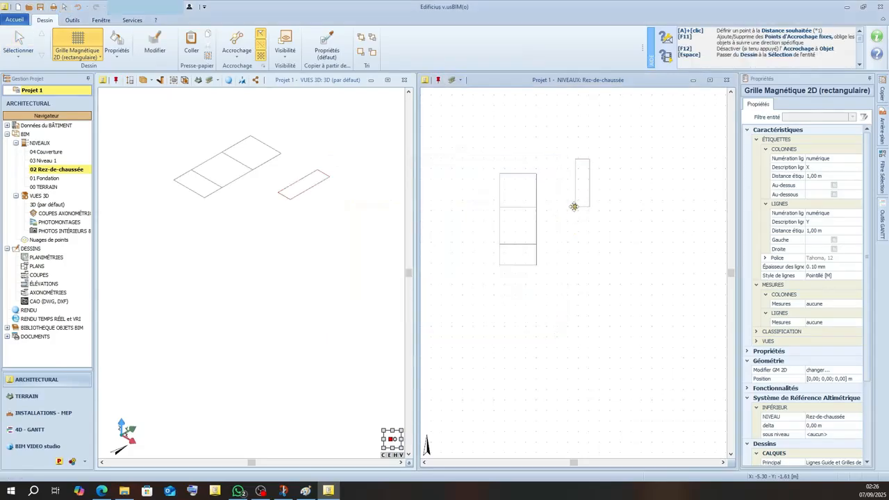
click(537, 265)
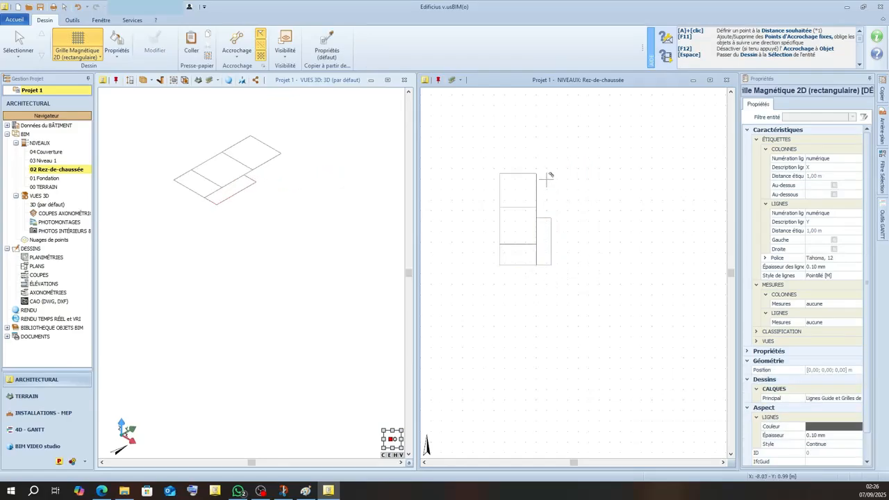
Place a fifth grid with 1.15 m column spacing and 3 m row spacing at the fourth grid's lower-right corner.
click(567, 243)
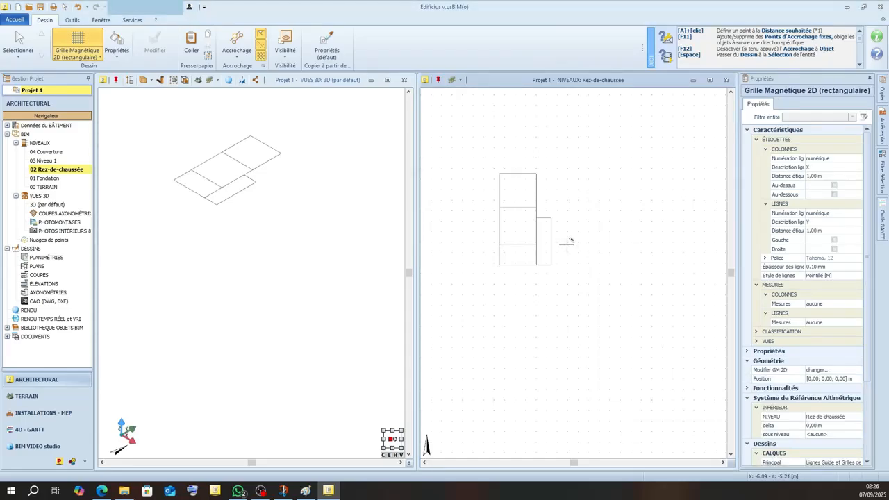
double_click(401, 205)
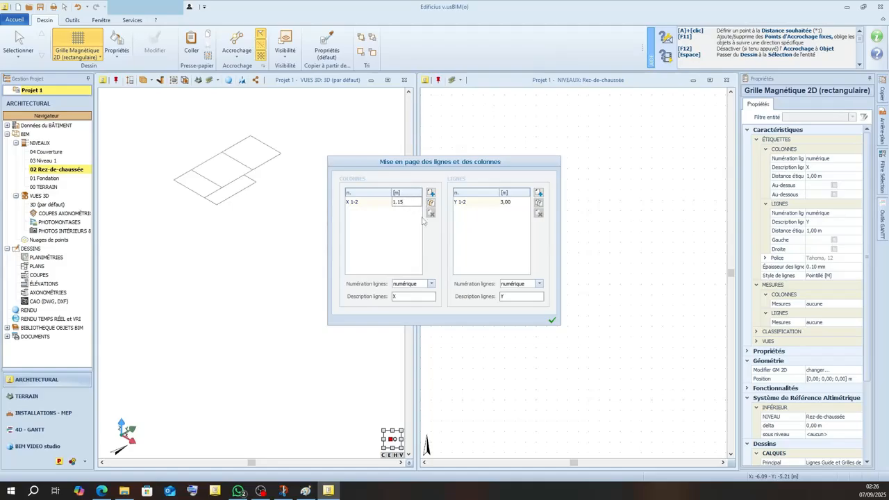
double_click(506, 202)
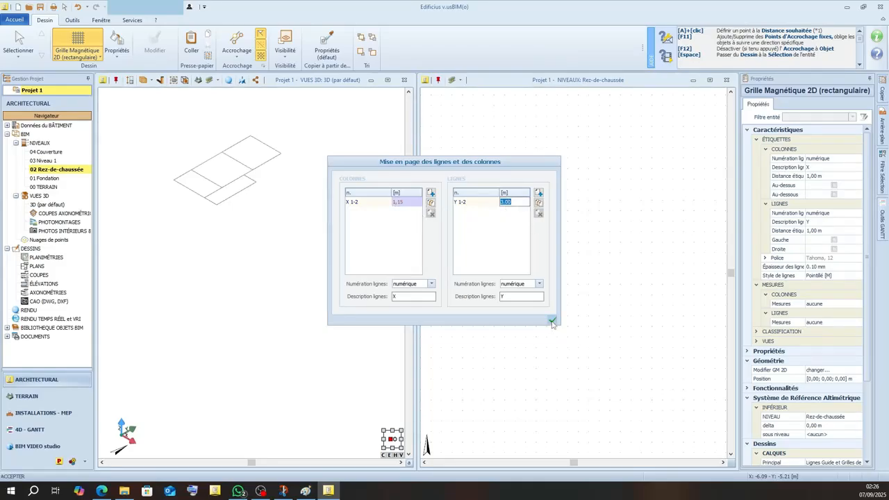
click(552, 321)
click(551, 264)
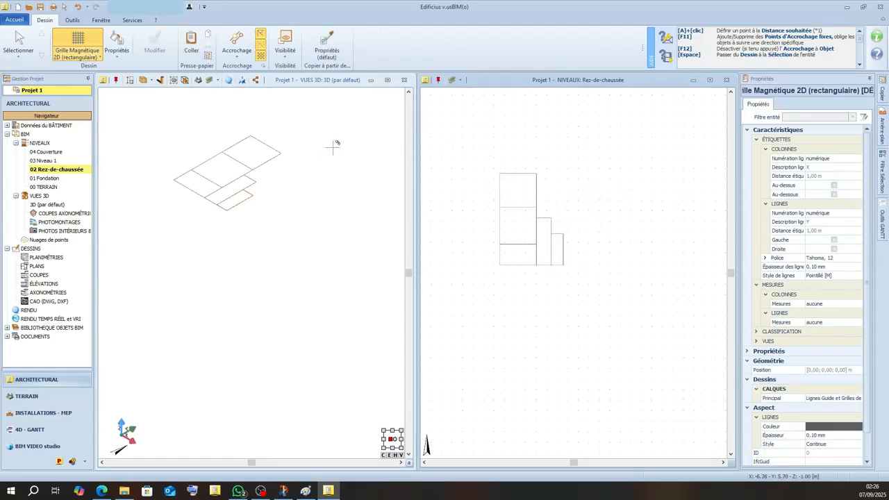
Start an architectural Enveloppe wall and set its thickness to 200 mm.
click(66, 56)
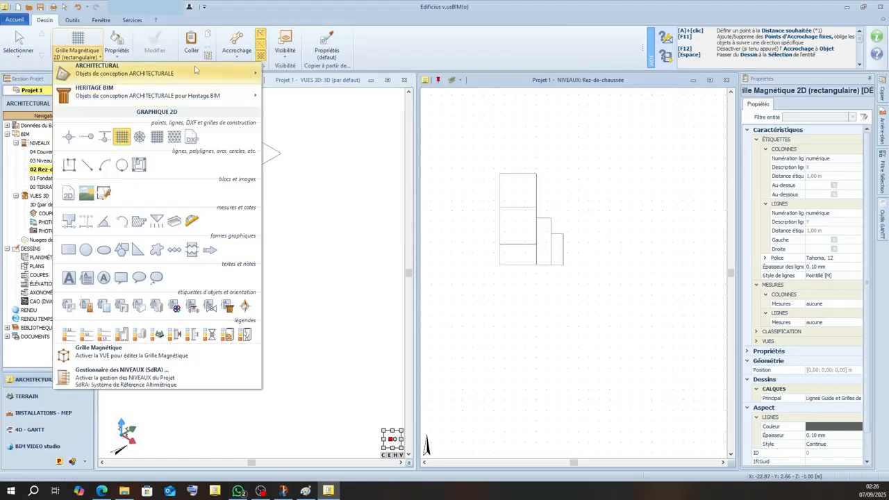
mouse_move(196, 70)
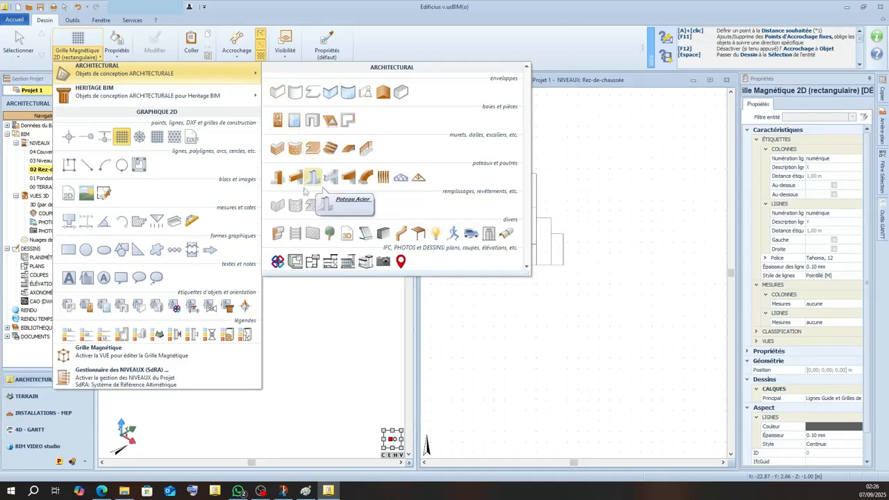
click(276, 92)
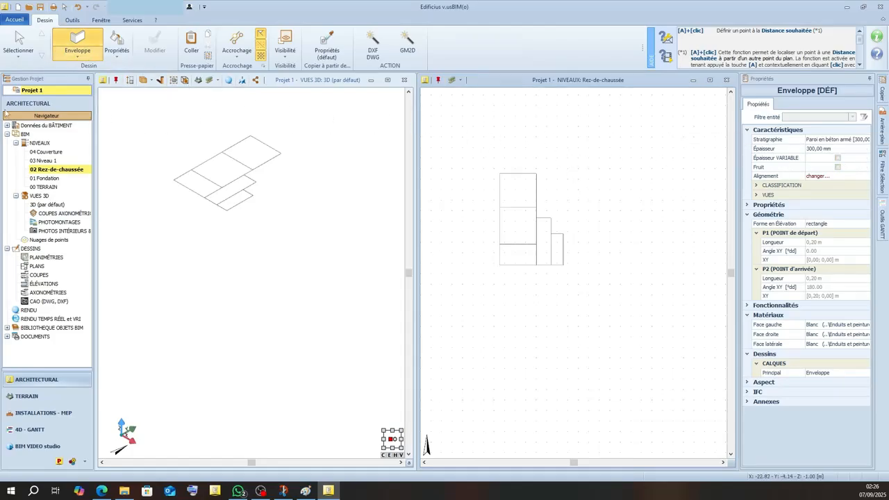
click(69, 61)
click(861, 147)
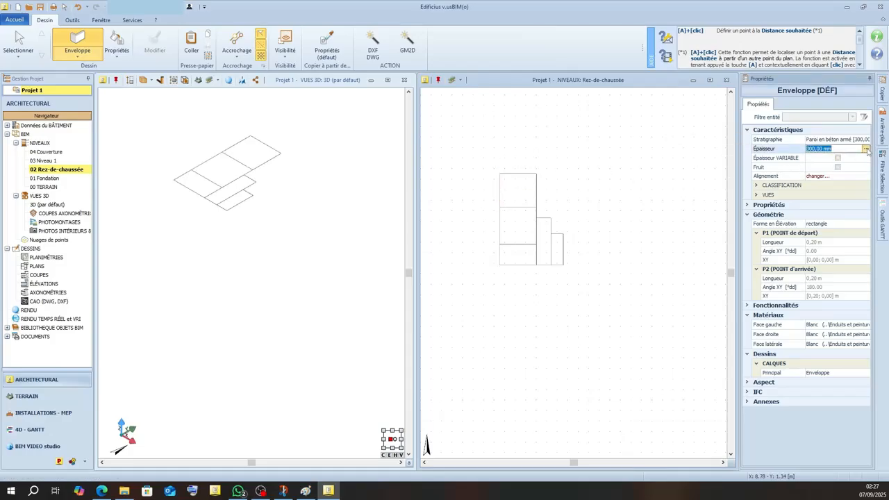
click(865, 148)
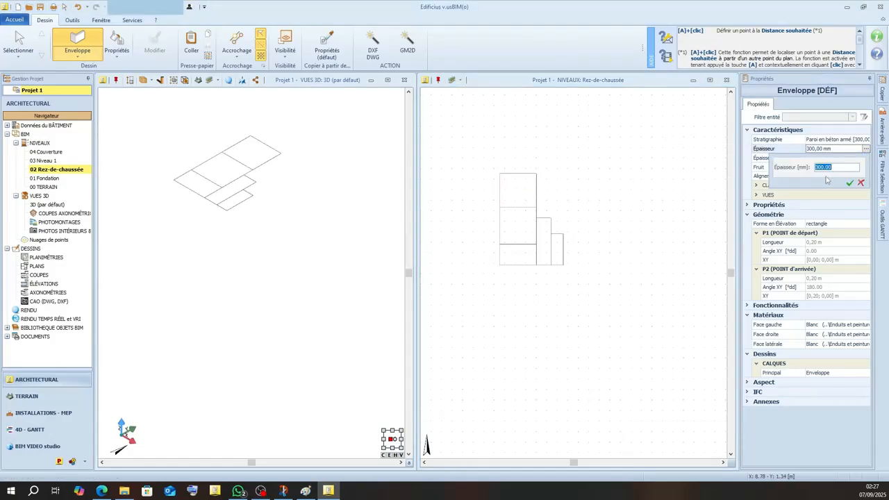
text(200)
key(Return)
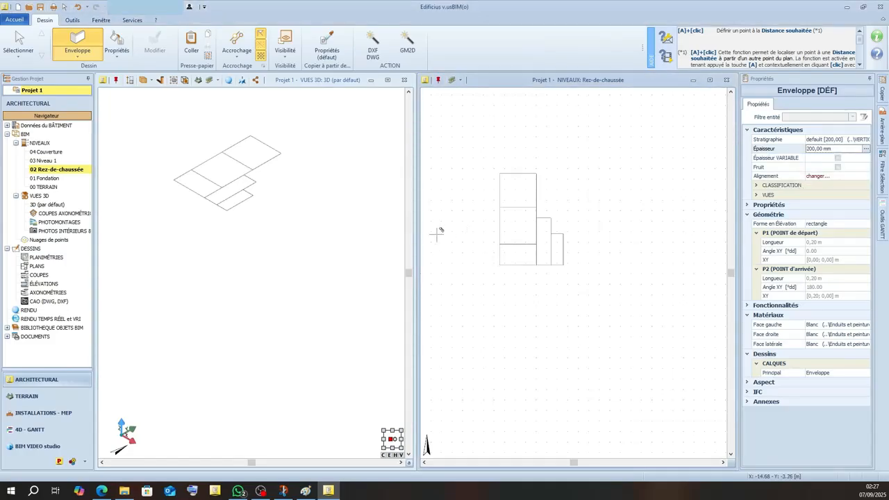
Draw the left wall down the stacked grids and the bottom wall along to the fifth grid's lower-right corner.
click(500, 172)
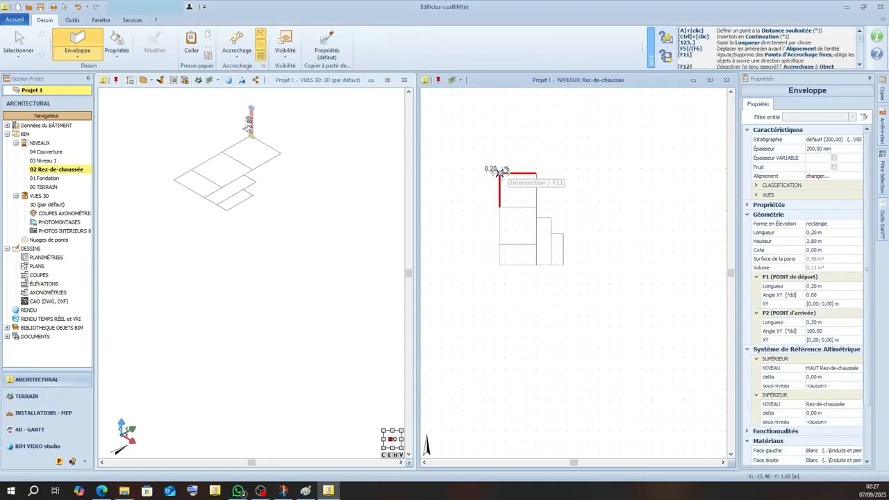
scroll(496, 266, up, 3)
click(507, 260)
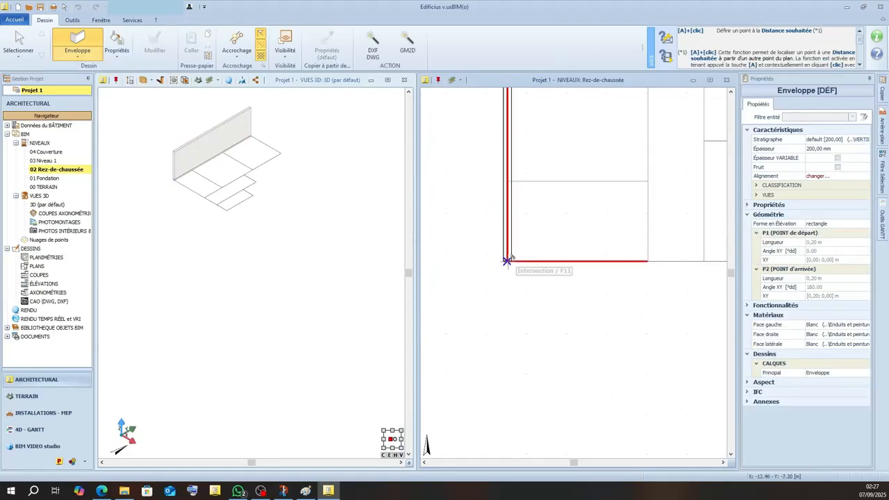
click(507, 262)
scroll(509, 261, down, 5)
scroll(573, 263, up, 5)
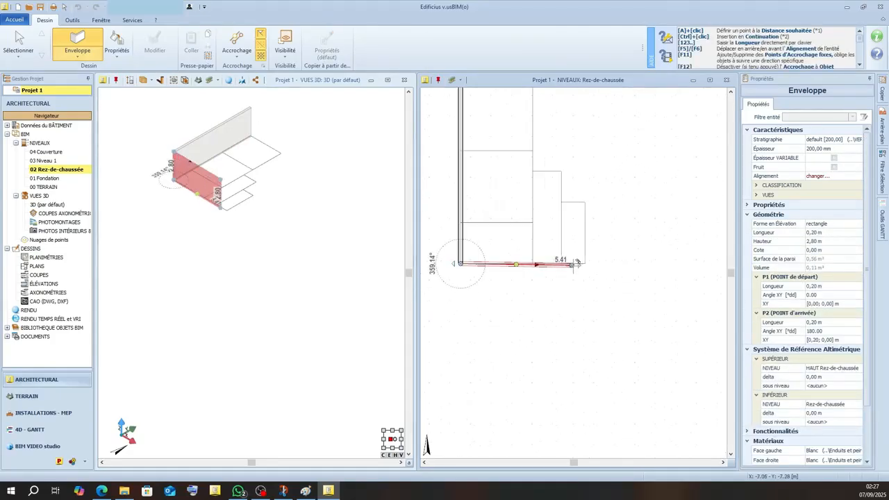
click(590, 258)
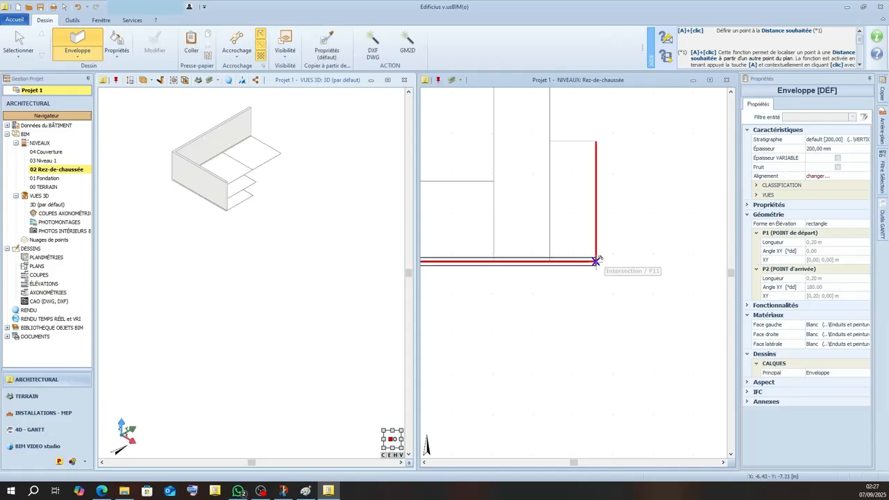
Draw the right wall from the bottom wall's right end up to the height of the left wall's upper end in plan.
click(595, 258)
scroll(595, 258, down, 4)
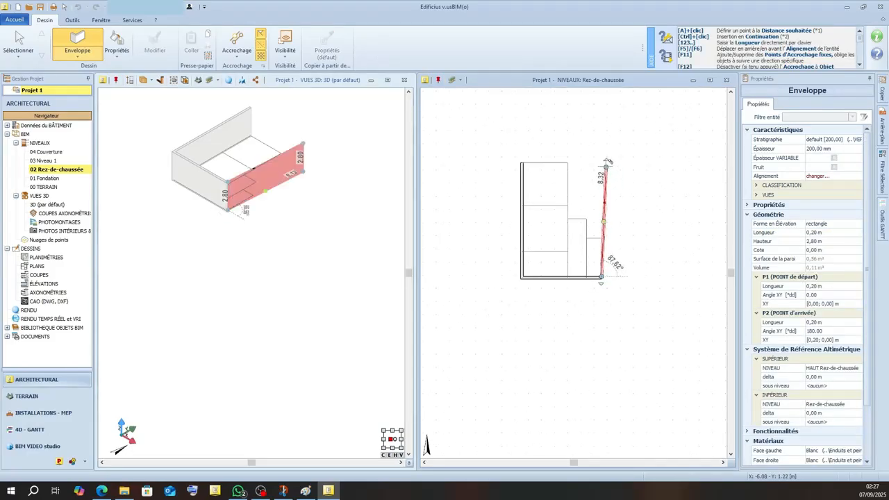
click(602, 159)
Draw the top exterior wall from the left wall's upper end to the right wall's upper end in plan.
scroll(522, 162, up, 4)
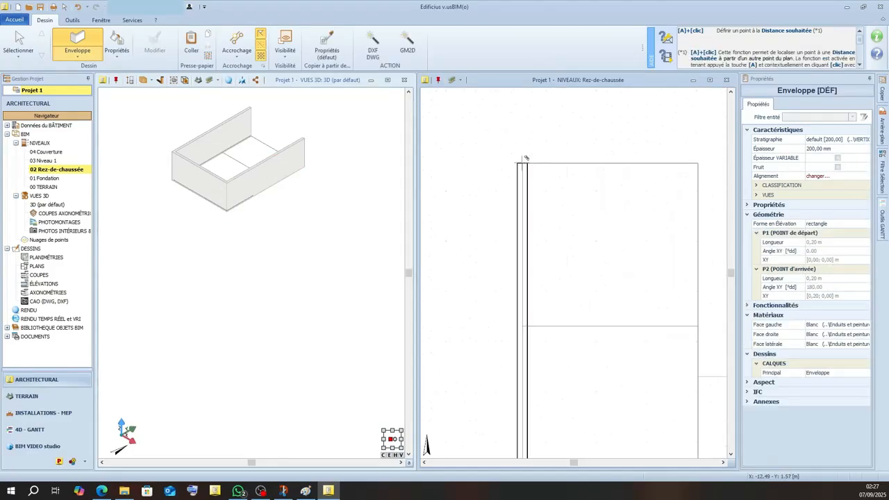
click(522, 163)
scroll(521, 164, down, 4)
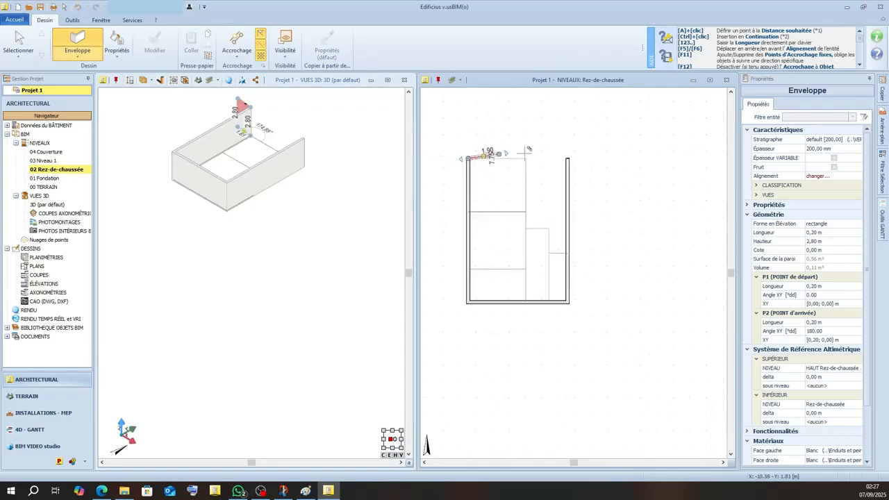
scroll(553, 146, up, 4)
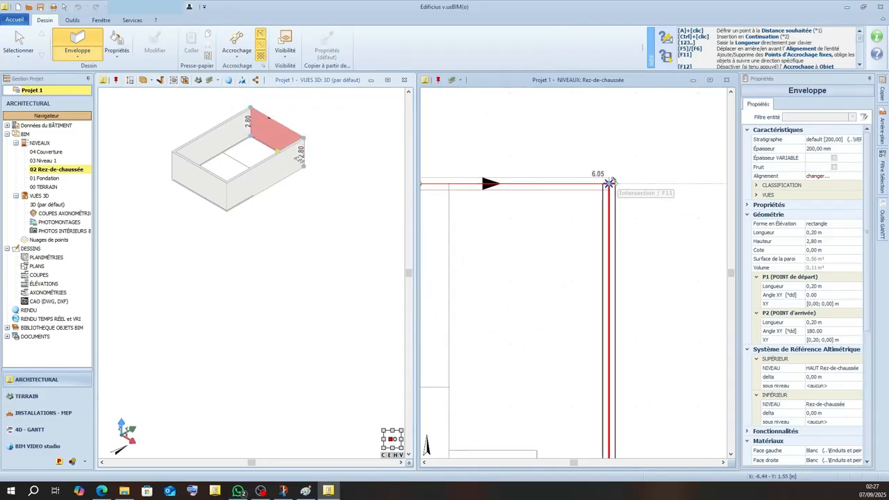
click(609, 182)
scroll(637, 174, down, 5)
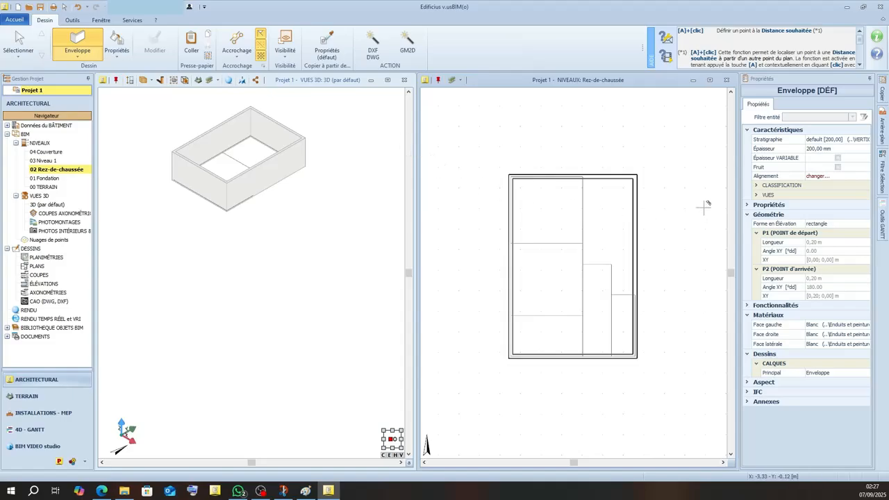
Set the wall thickness to 150 mm and draw a 3.50 m horizontal partition from the left wall along the upper grid division.
click(866, 150)
text(150)
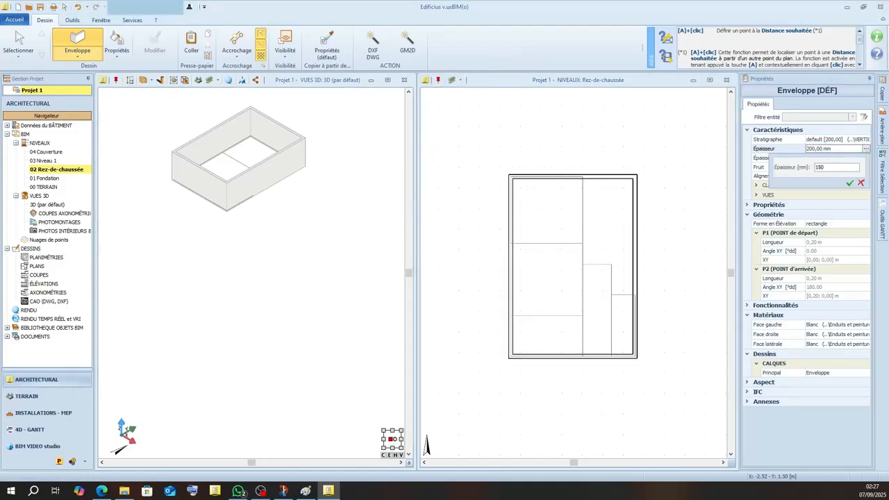
key(Return)
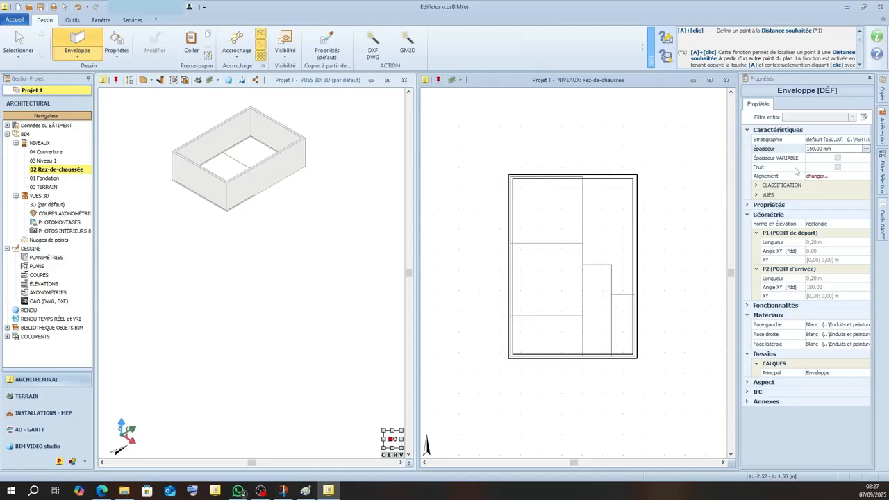
scroll(514, 243, up, 5)
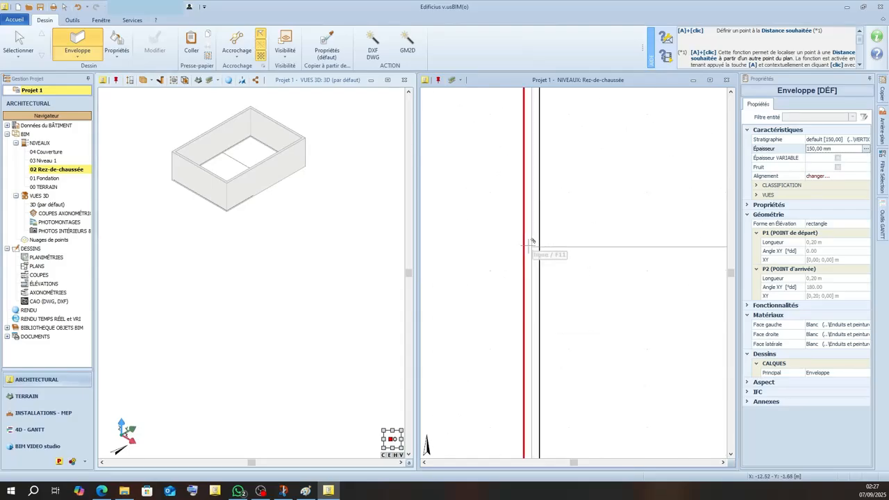
click(529, 246)
scroll(520, 247, down, 5)
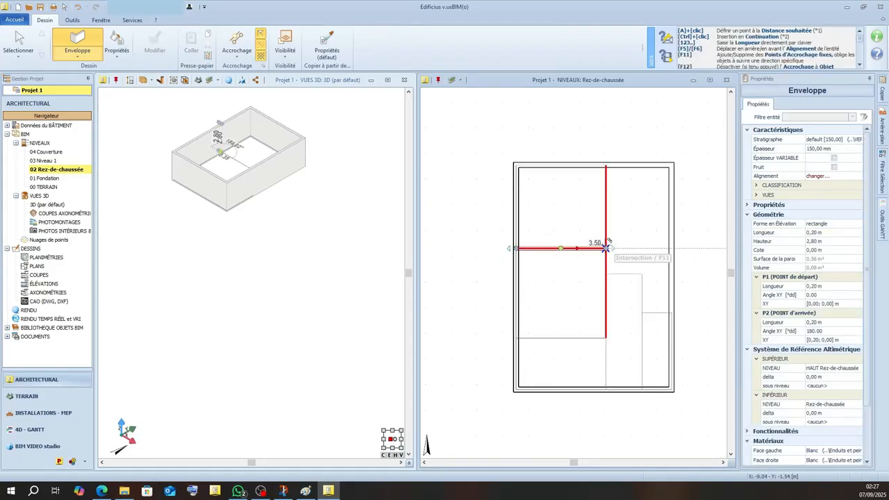
scroll(605, 247, up, 3)
click(607, 251)
scroll(604, 229, down, 2)
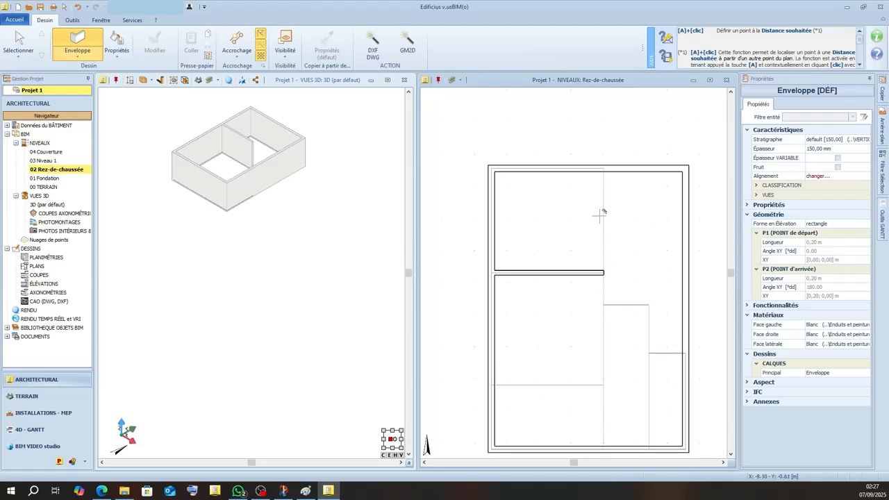
Draw a vertical partition along the stacked grids' right edge, from the top exterior wall down to the bottom exterior wall.
scroll(603, 167, up, 3)
click(621, 160)
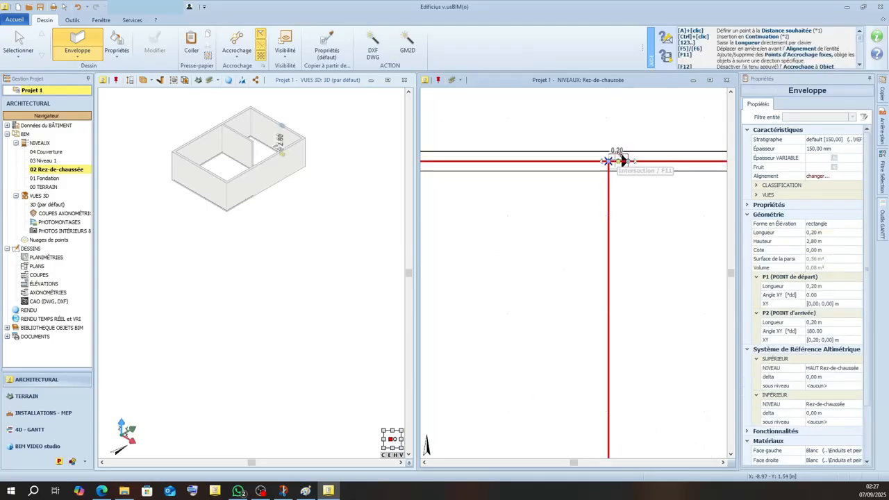
scroll(623, 160, down, 5)
scroll(615, 263, up, 3)
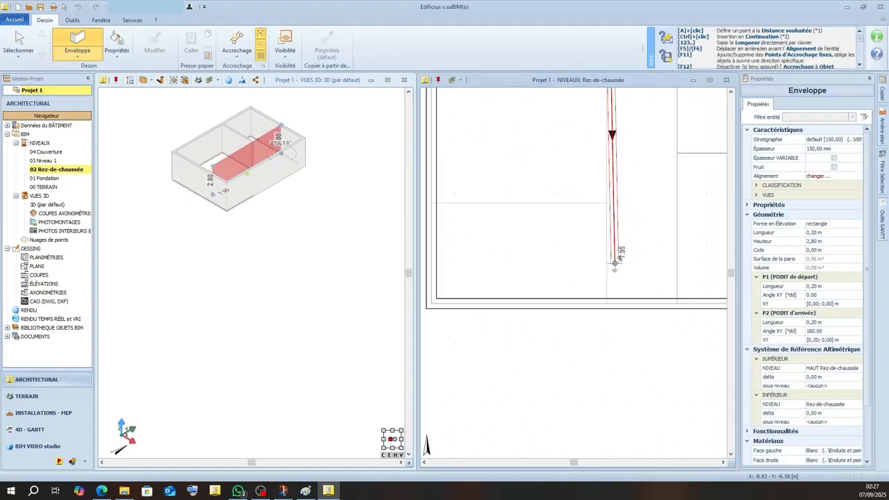
click(611, 303)
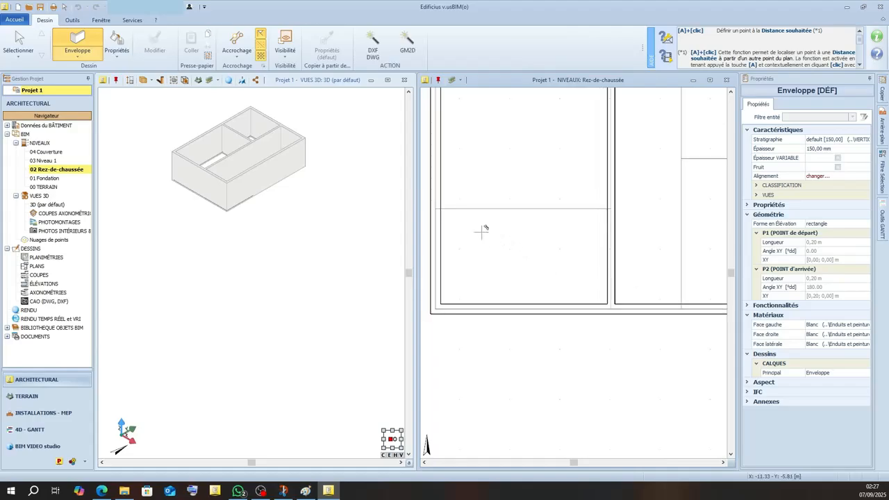
Draw a horizontal partition along the lower grid division, from the left exterior wall to the vertical partition.
click(435, 208)
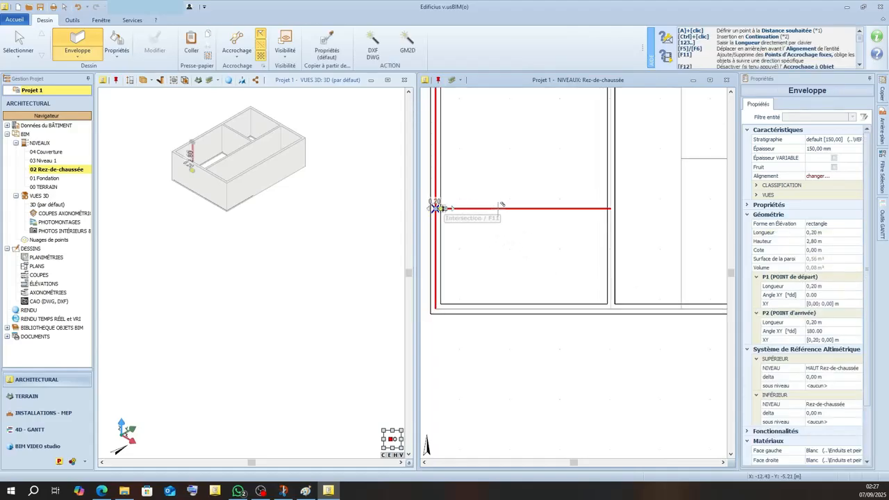
click(607, 206)
scroll(524, 229, down, 2)
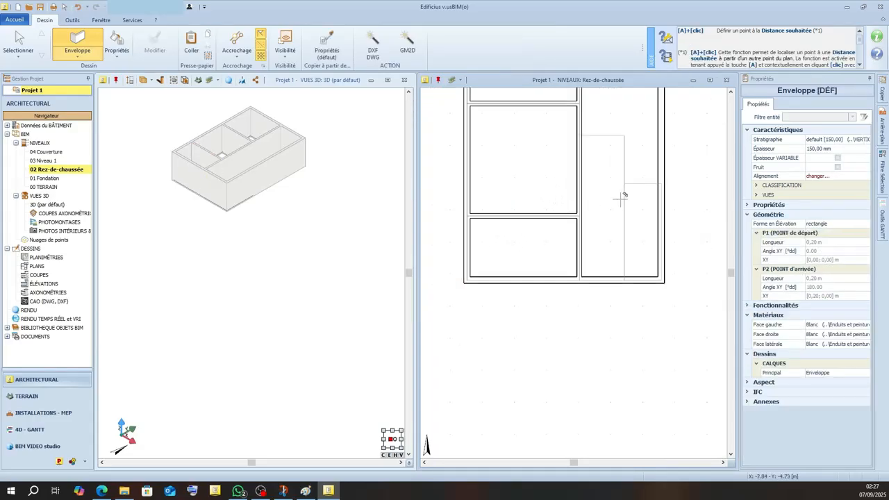
Draw an L-shaped partition along the fourth grid: 1.40 m right from the vertical partition, and 4.50 m down to the bottom wall.
scroll(577, 142, up, 2)
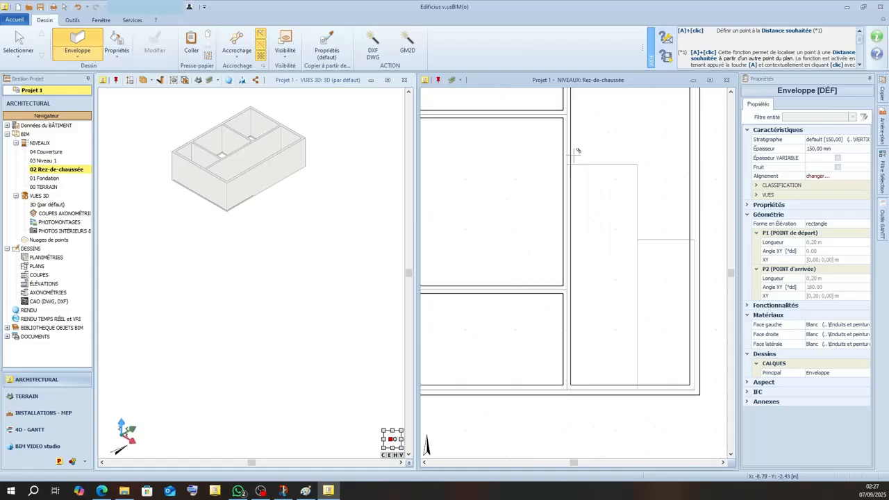
click(568, 162)
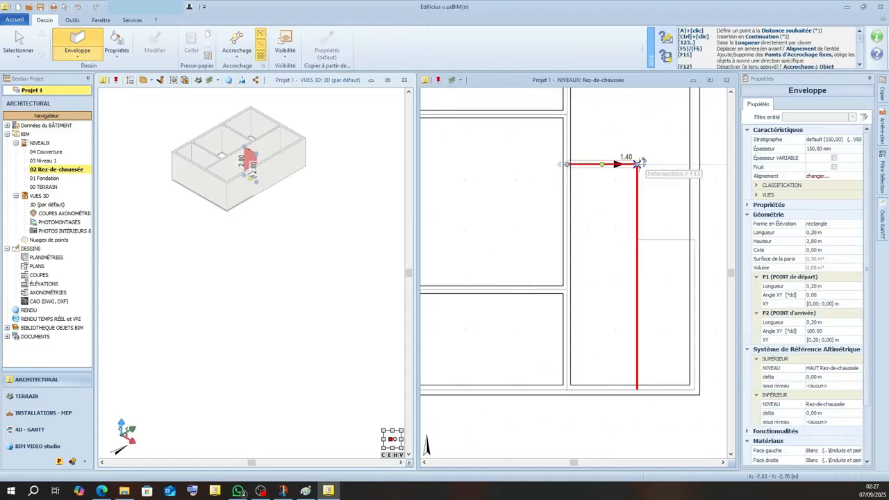
click(638, 163)
scroll(633, 168, down, 2)
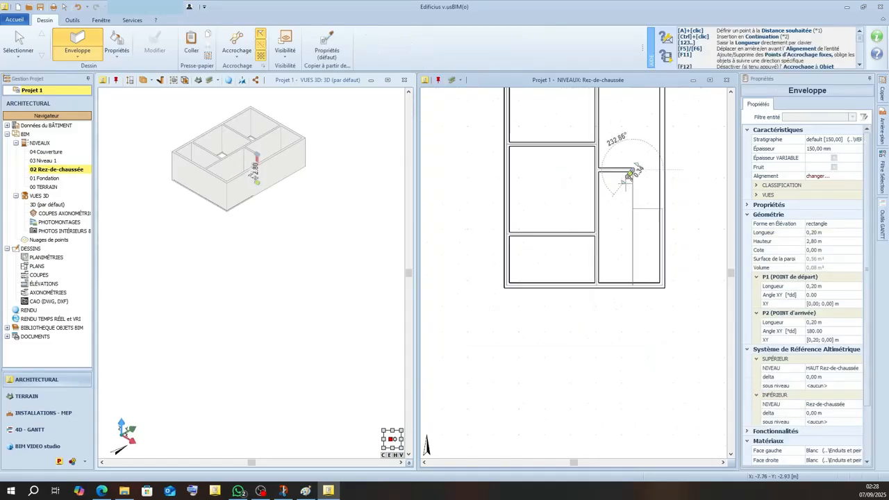
scroll(625, 274, up, 2)
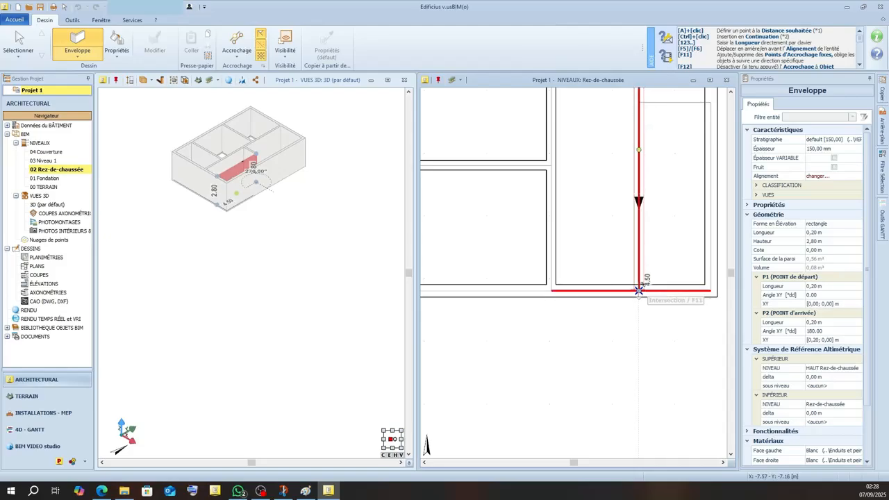
click(630, 284)
scroll(630, 283, down, 2)
Draw a 2.55 m horizontal partition from the long vertical partition to the right exterior wall, above the L-shaped partition.
scroll(561, 179, up, 3)
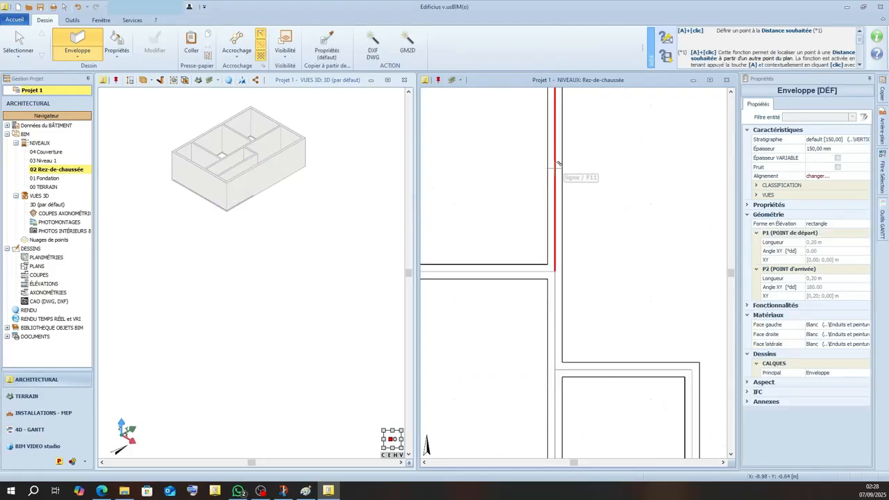
click(559, 161)
scroll(565, 167, down, 3)
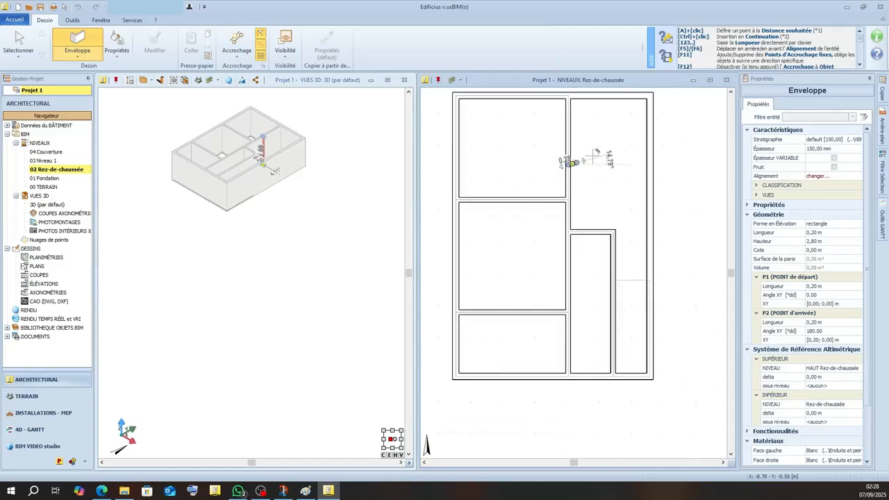
scroll(647, 158, up, 3)
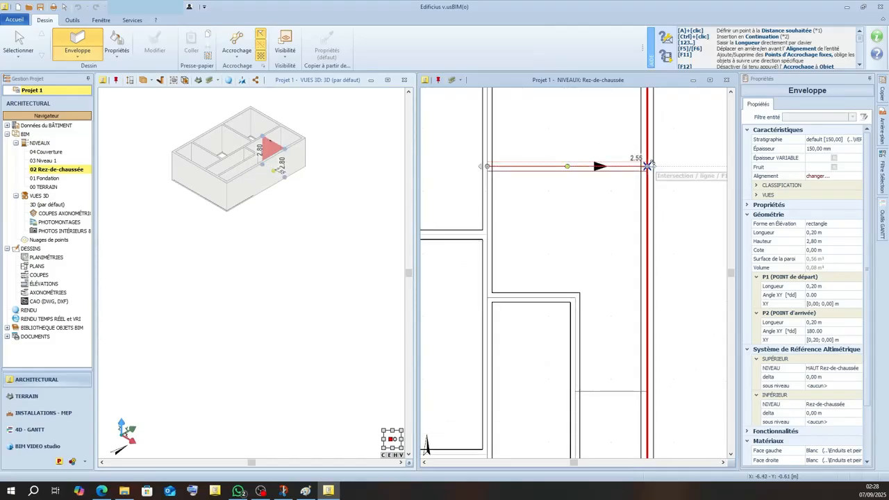
click(647, 165)
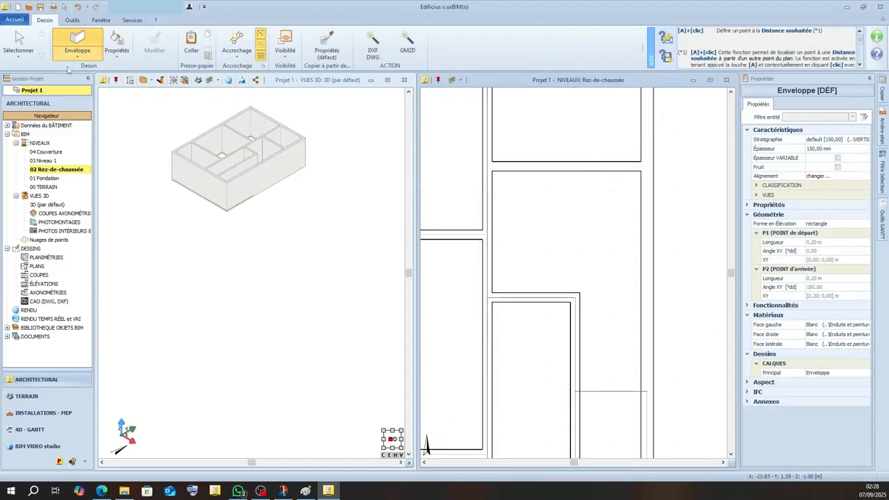
Extend the L-shaped partition's vertical wall 2.09 m upward to the horizontal partition above it.
click(19, 40)
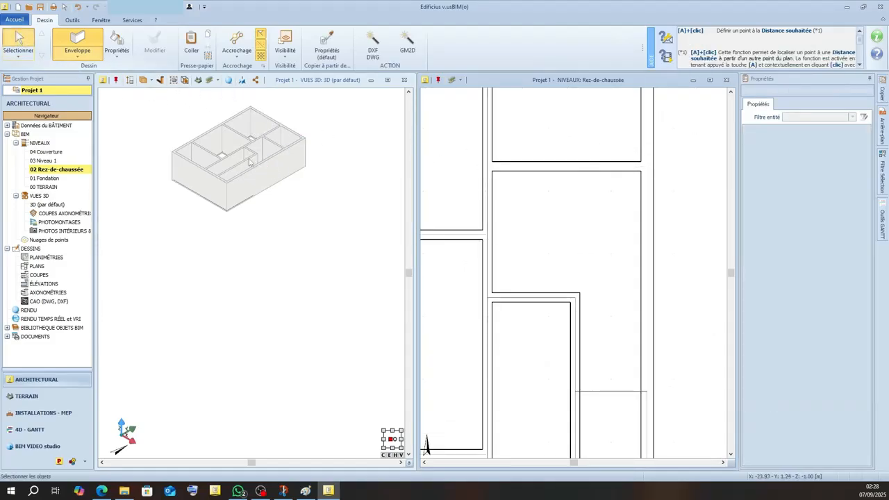
click(575, 300)
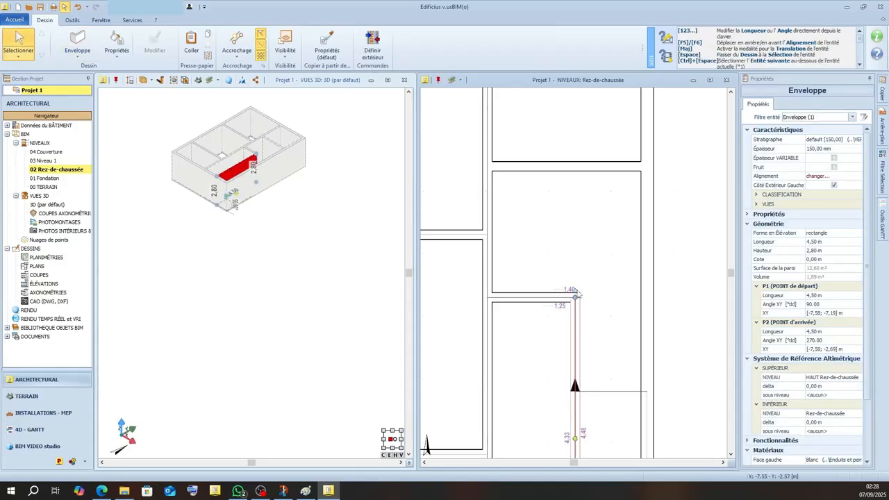
drag(576, 297, 576, 167)
scroll(625, 291, down, 2)
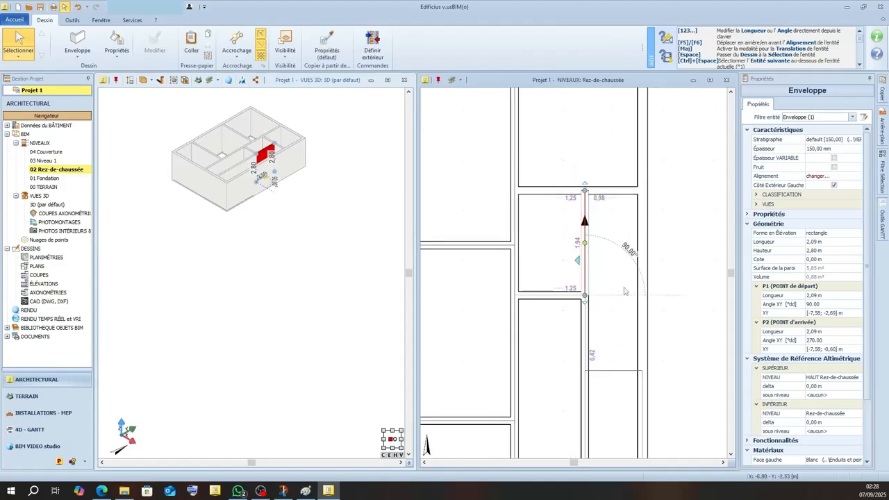
Delete the 1.15 m partition segment between the extended vertical partition and the right exterior wall.
scroll(562, 218, up, 1)
click(628, 214)
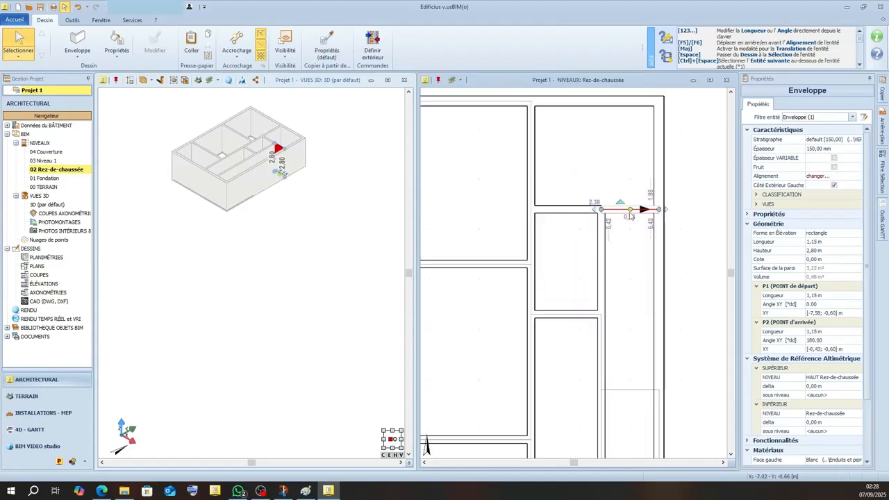
key(Delete)
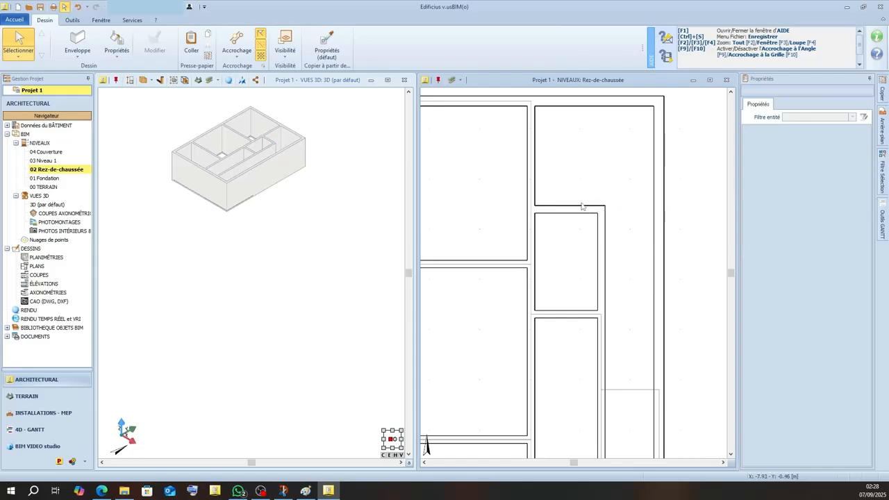
Try extending the upper 3.50 m partition about 0.29 m past the long vertical partition, and delete the added piece.
click(570, 210)
scroll(567, 216, up, 3)
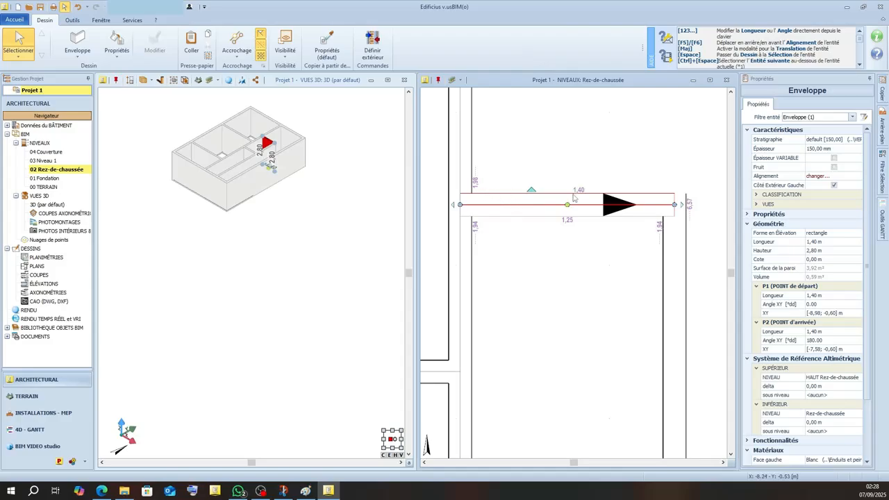
scroll(570, 269, down, 2)
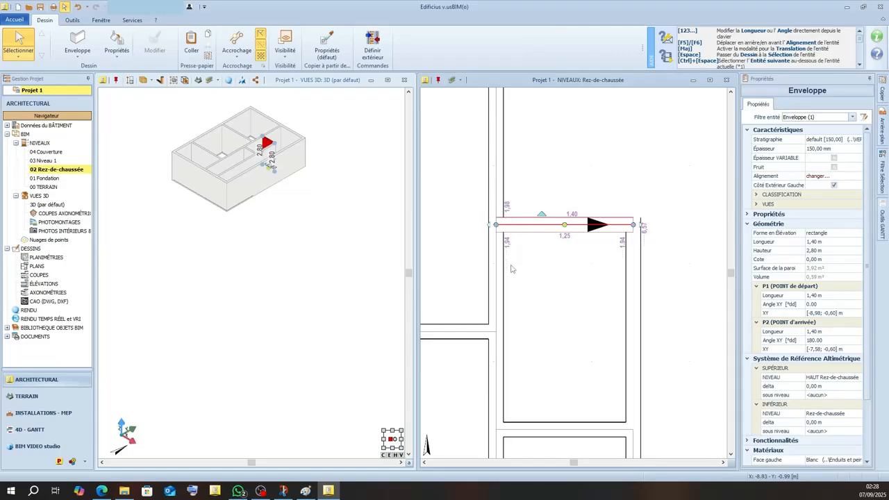
click(467, 339)
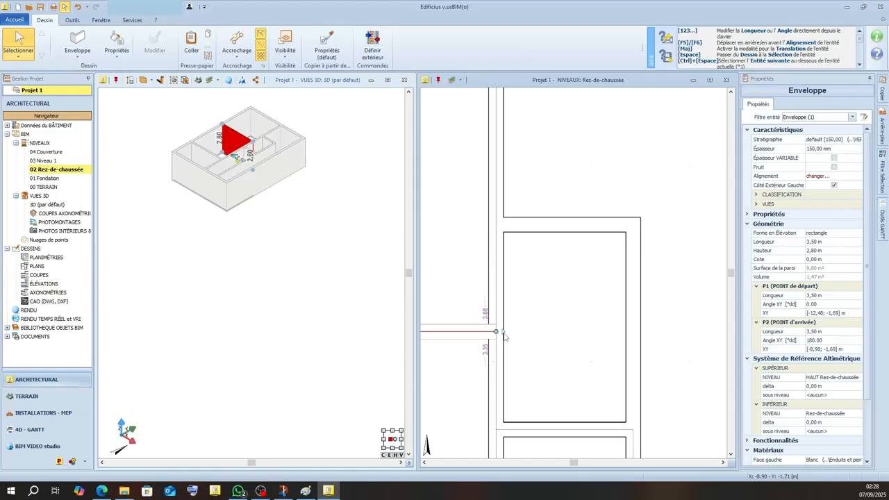
drag(503, 331, 524, 332)
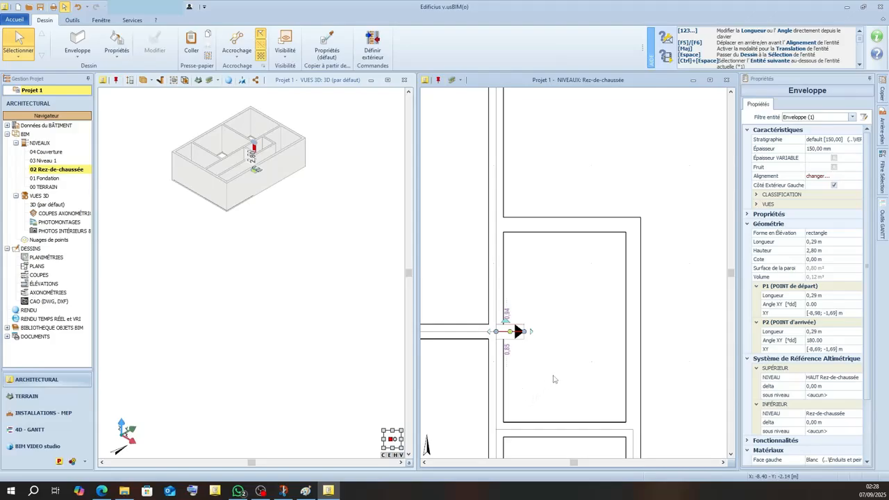
key(Delete)
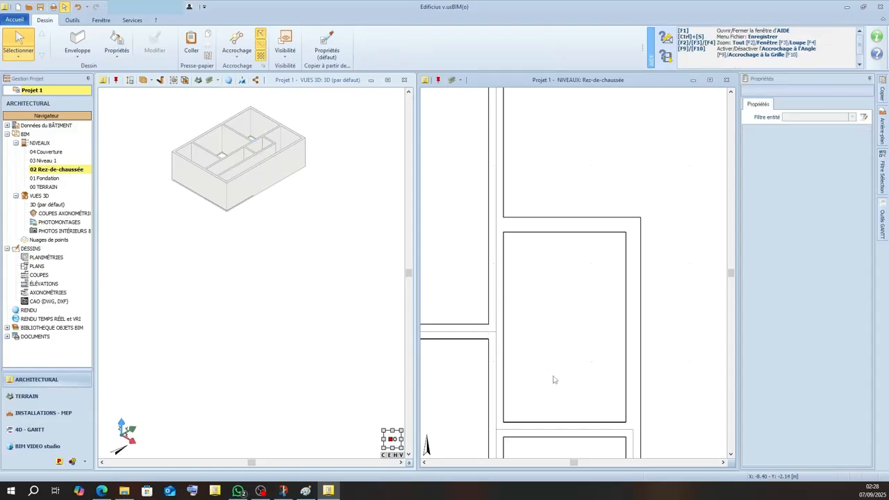
scroll(530, 275, down, 3)
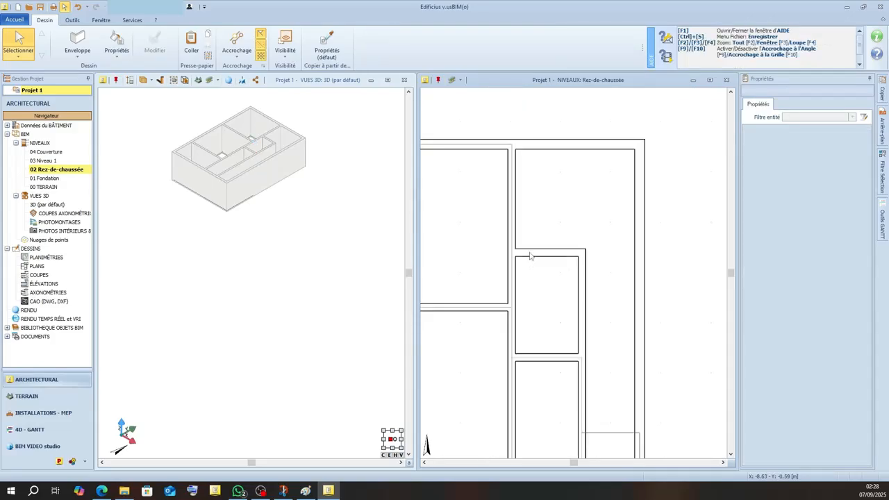
Continue the 1.40 m partition above the small room from its right end 1.15 m to the right exterior wall.
click(530, 253)
click(584, 252)
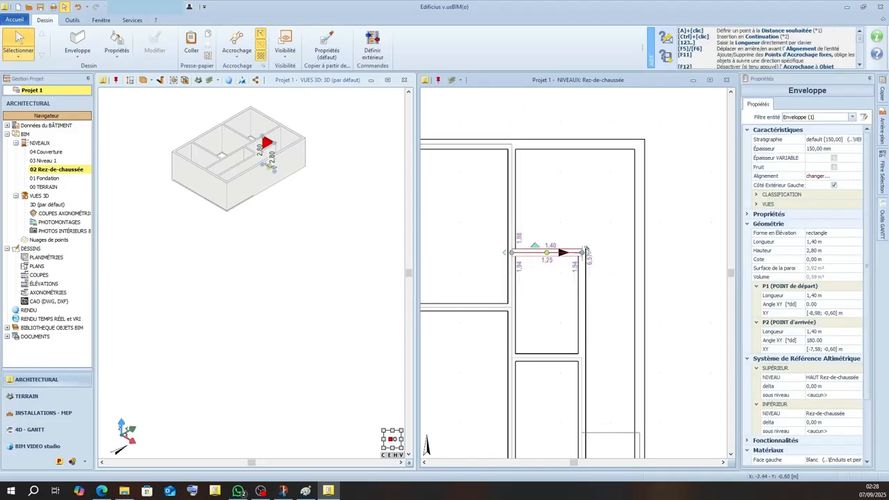
click(641, 250)
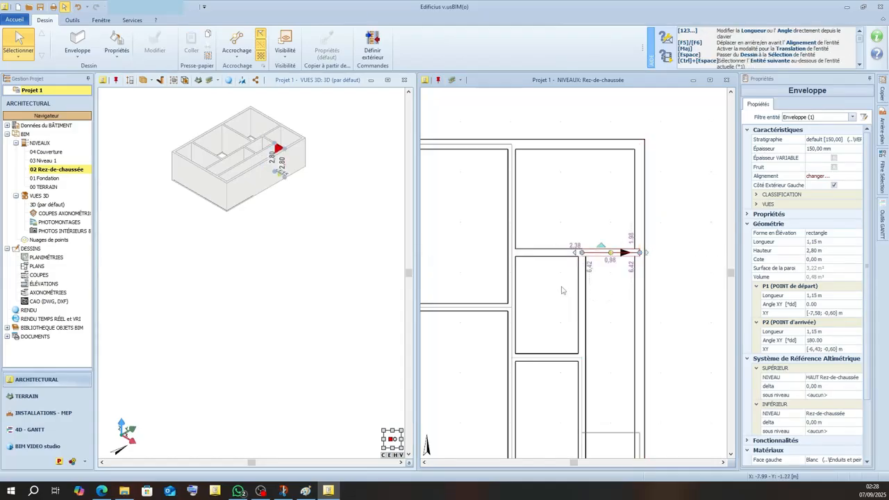
Start the Door tool with the default door width set to 0.90 m.
scroll(538, 209, down, 3)
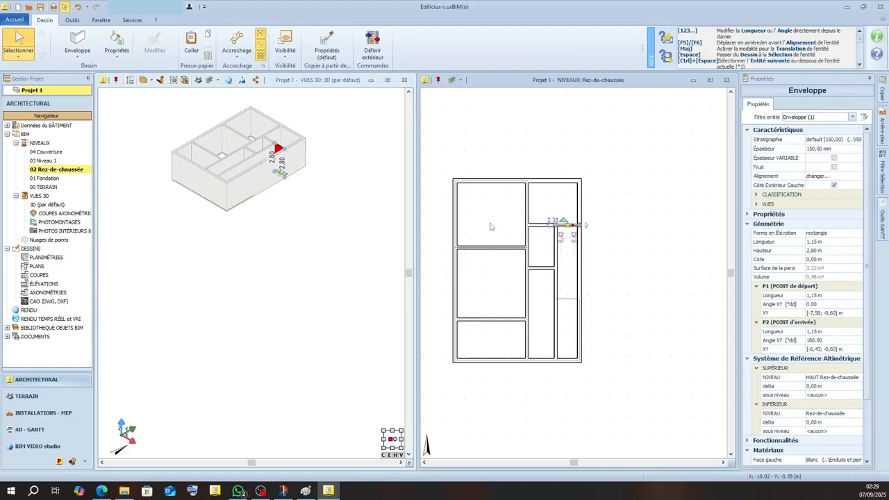
middle_drag(225, 130, 234, 197)
scroll(236, 188, up, 3)
scroll(236, 188, down, 1)
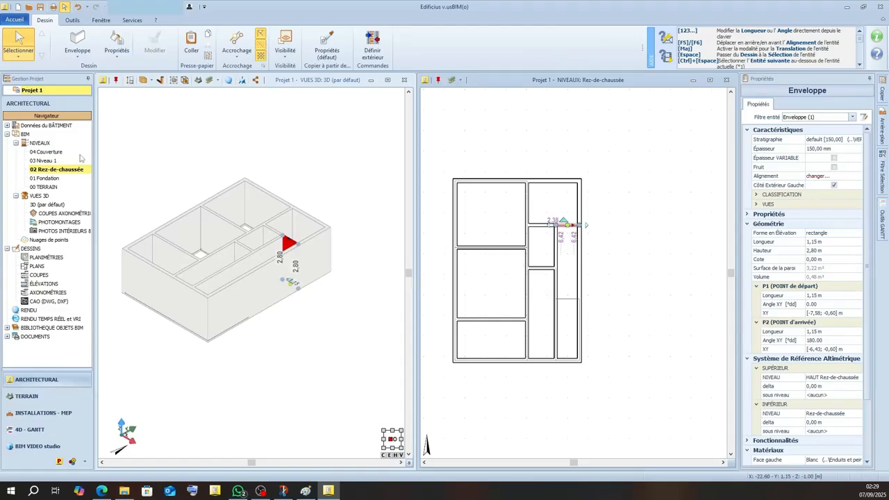
click(72, 53)
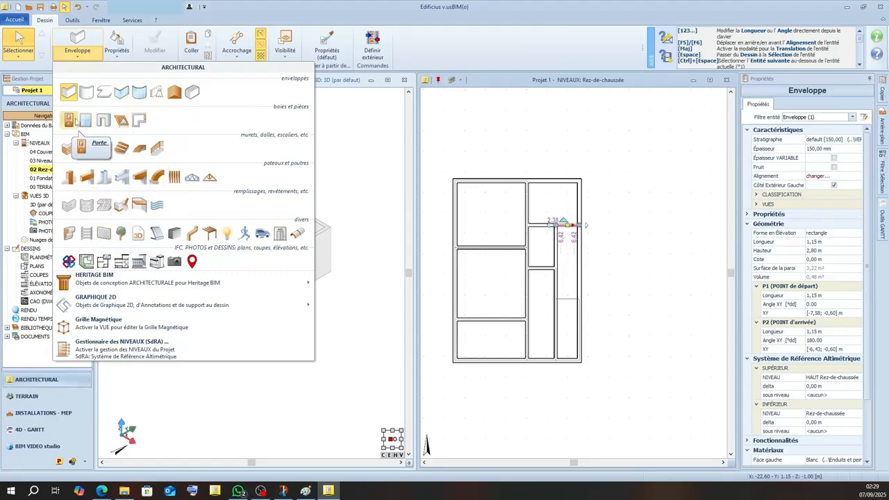
click(76, 121)
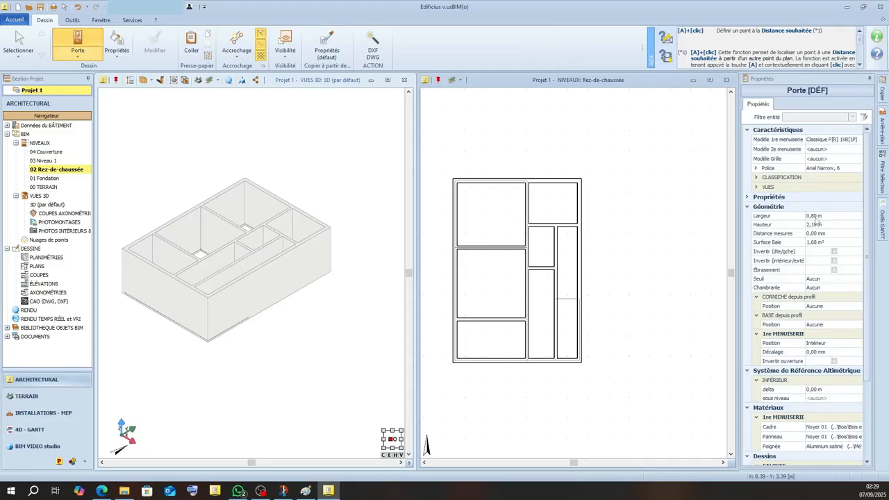
click(858, 217)
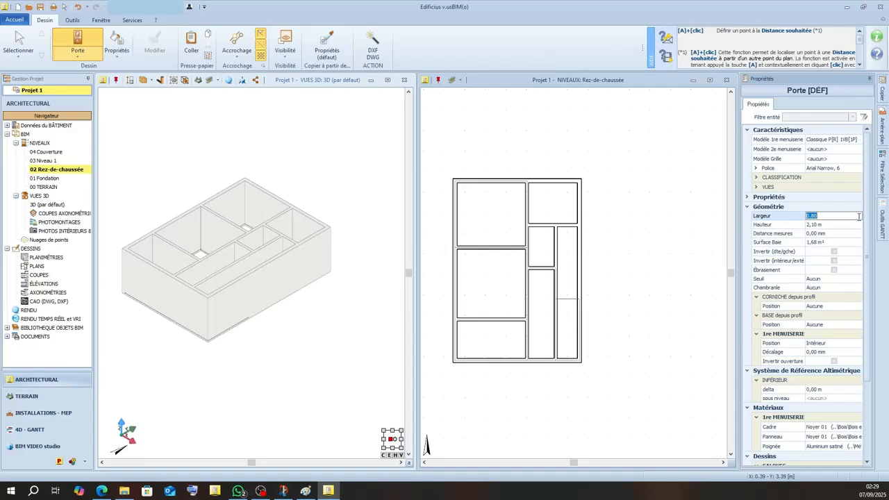
text(0)
key(Return)
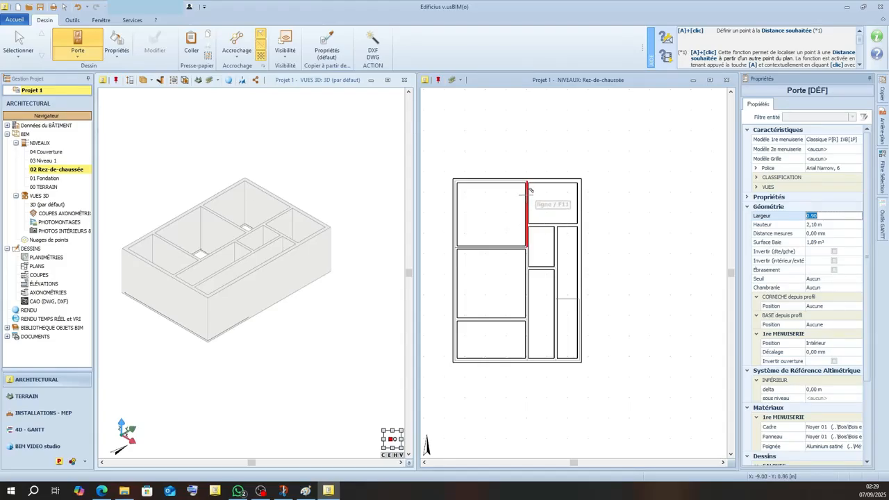
Place two 0.90 × 2.10 m doors on the small room, one in its left vertical partition and one in the horizontal partition above it.
scroll(530, 190, up, 3)
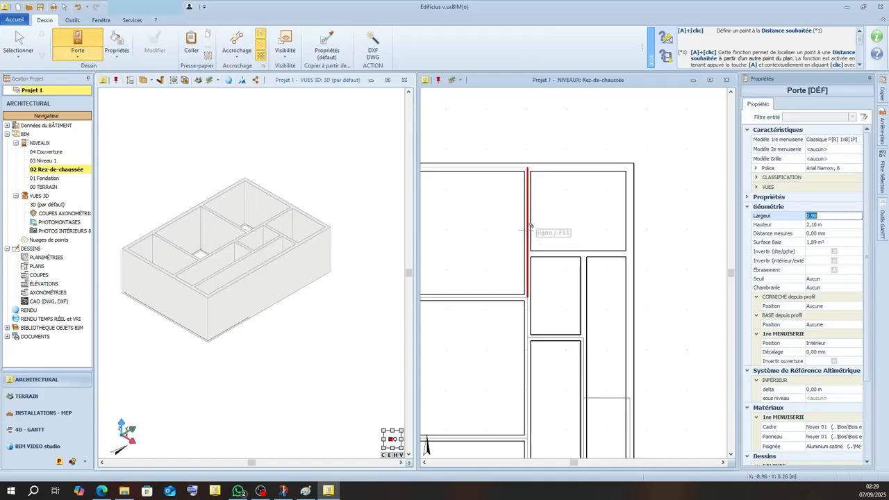
click(531, 278)
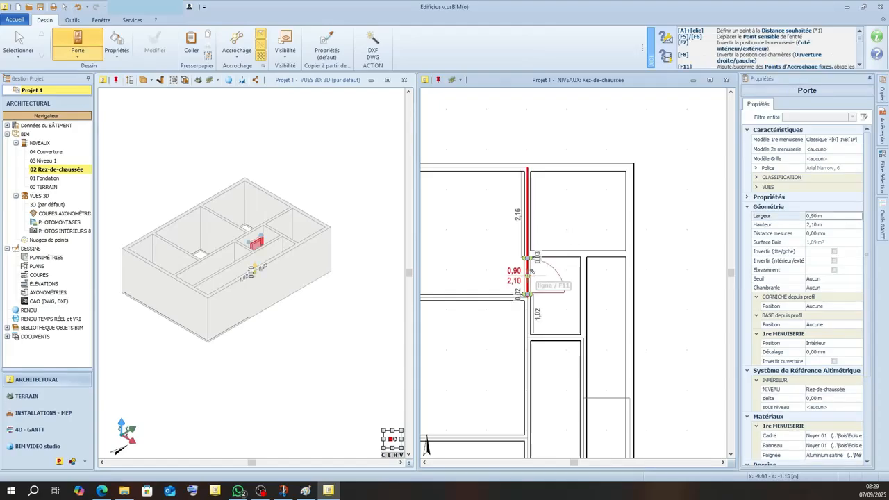
click(532, 272)
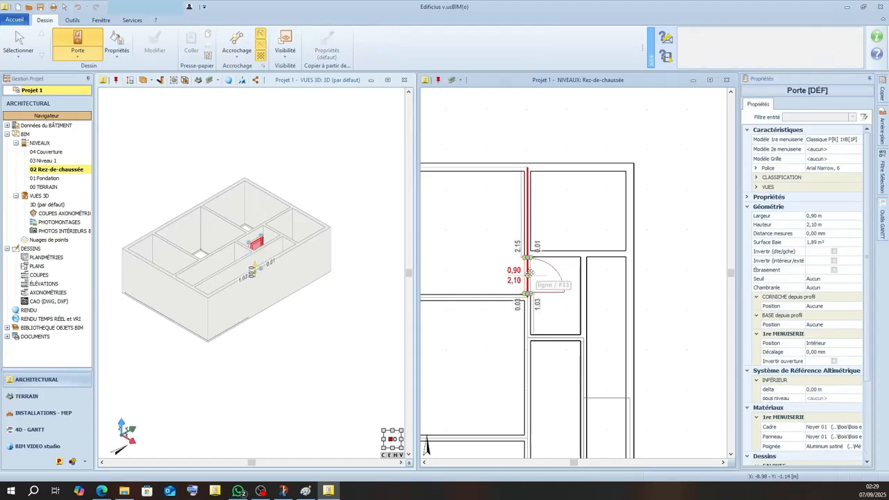
click(557, 248)
click(558, 247)
scroll(562, 209, down, 3)
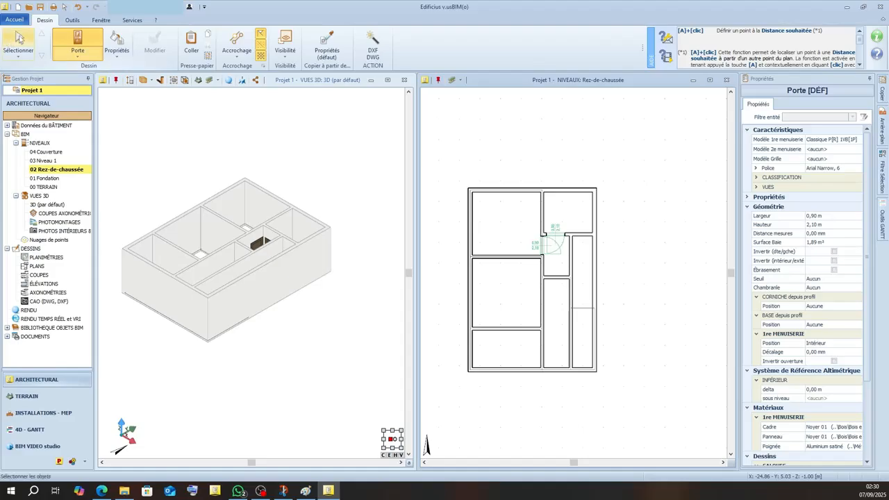
click(19, 38)
scroll(559, 233, up, 3)
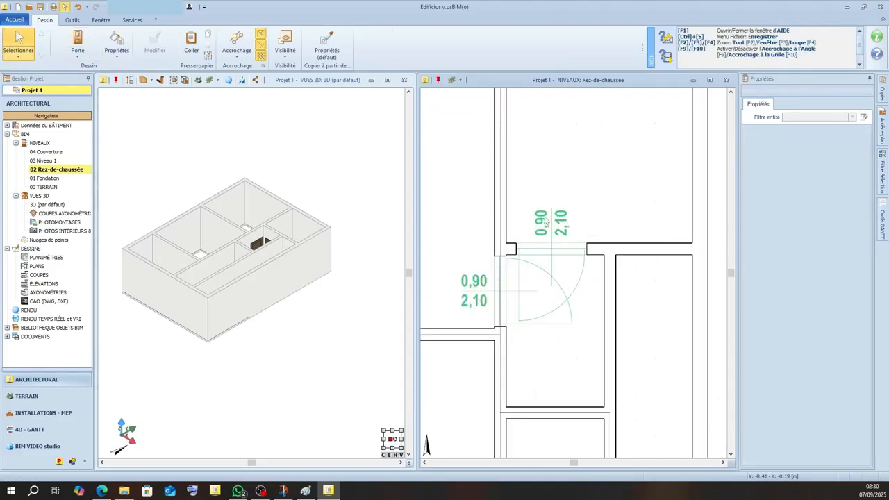
click(546, 223)
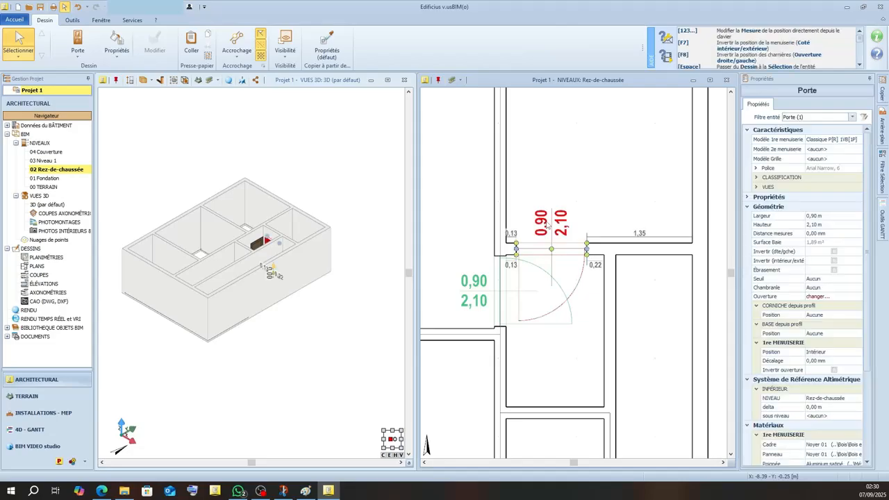
click(825, 216)
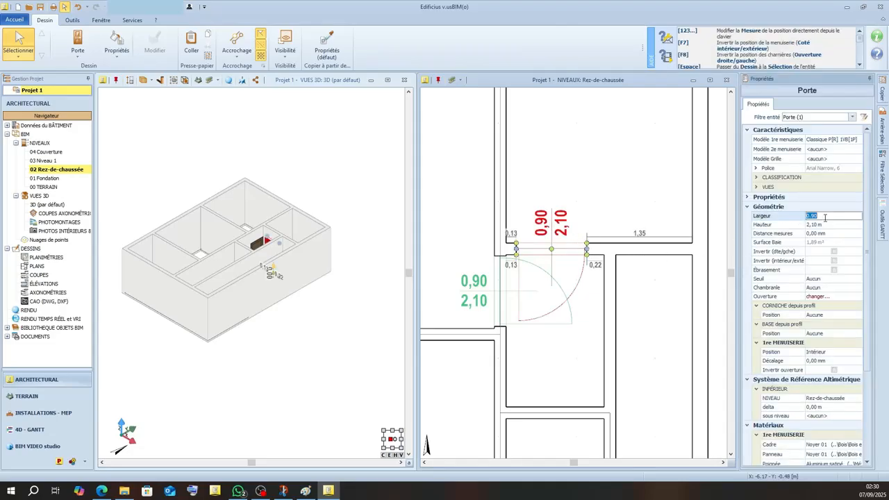
text(0.)
scroll(541, 282, down, 3)
scroll(528, 290, up, 3)
Flip the swing of both doors left/right and interior/exterior so that they open out of the small room.
click(522, 267)
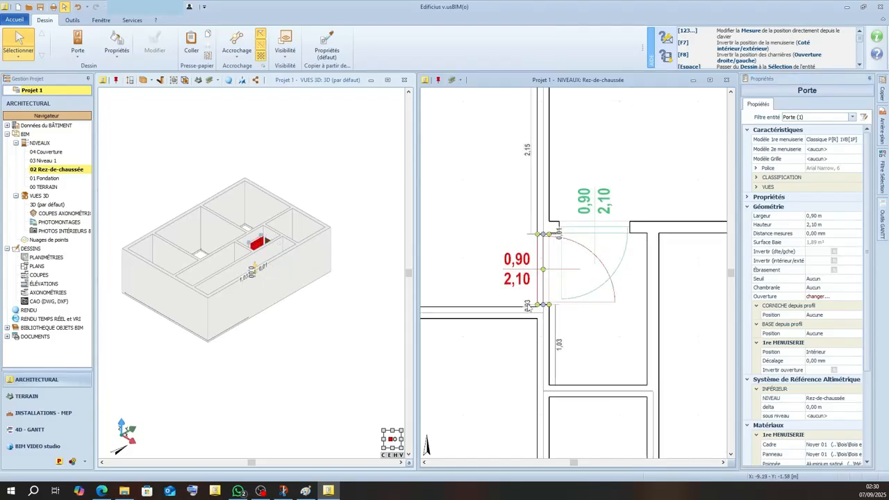
scroll(688, 264, down, 1)
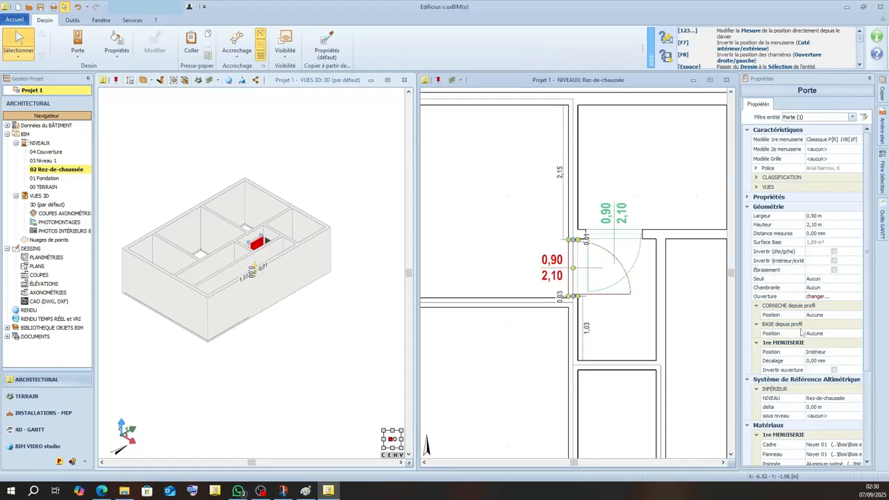
click(833, 253)
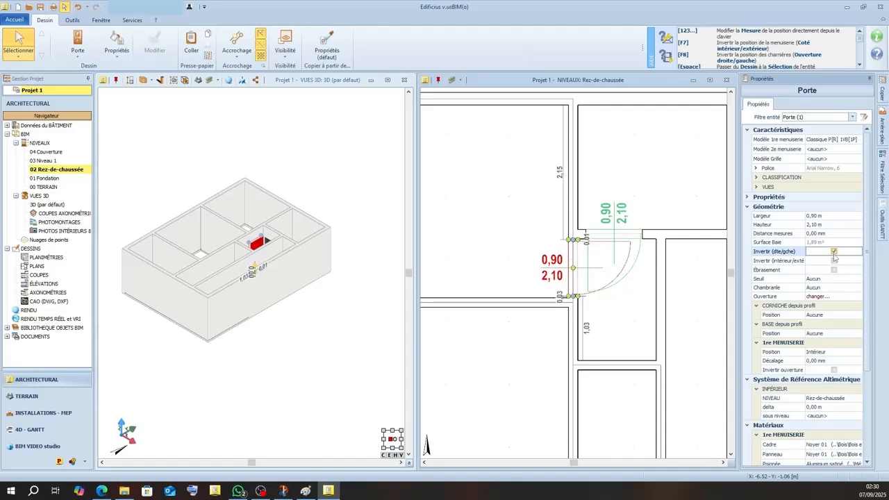
click(834, 261)
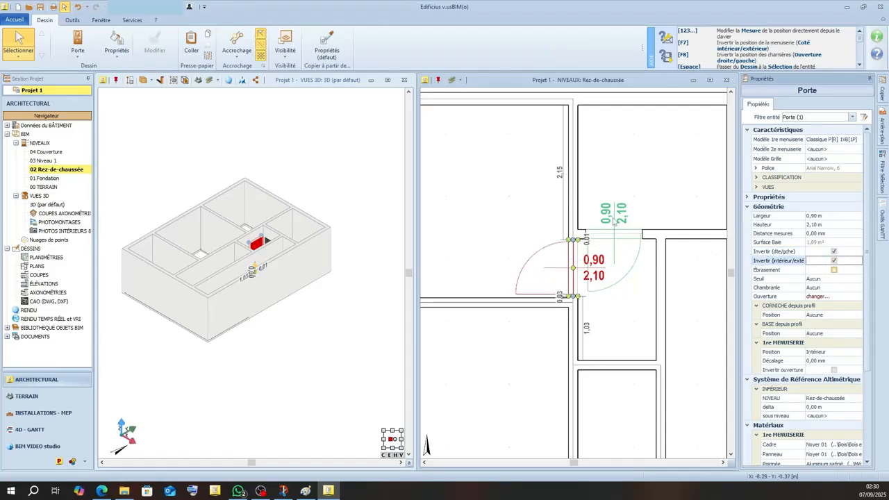
click(835, 261)
click(833, 251)
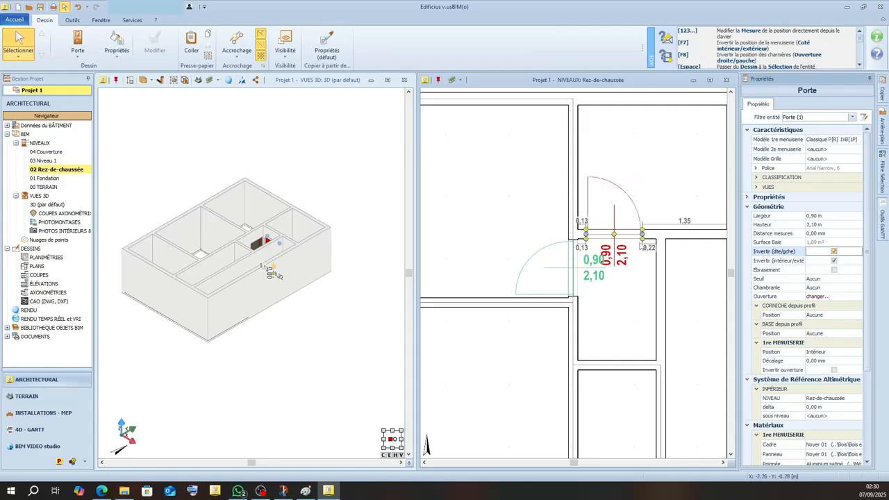
Shift the door in the horizontal partition and set its distance from the adjacent vertical partition to 0.05 m.
click(615, 234)
scroll(609, 234, up, 5)
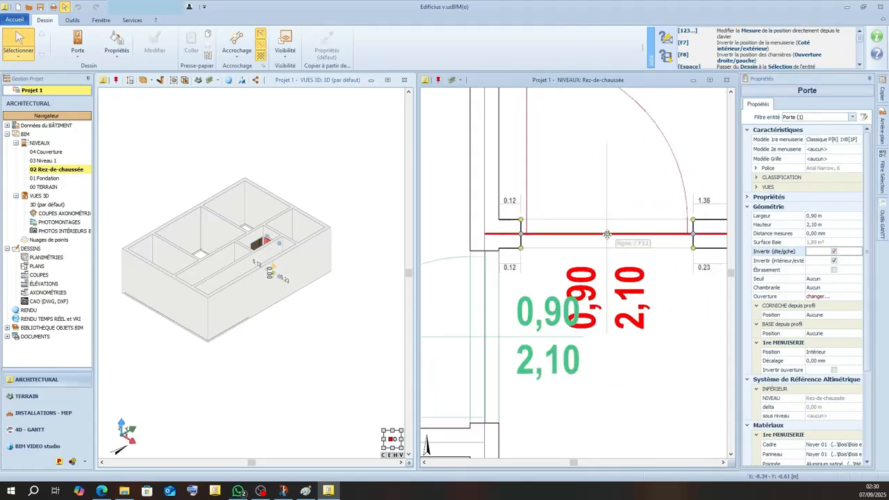
click(607, 234)
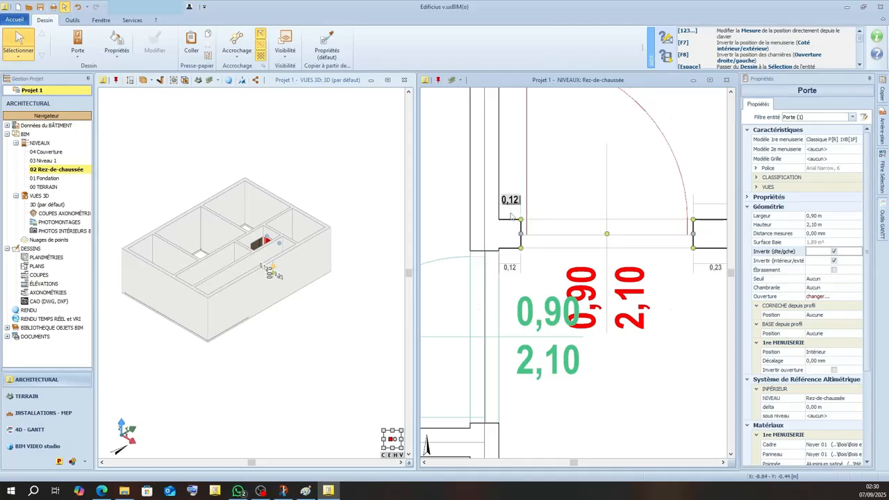
click(513, 213)
click(569, 225)
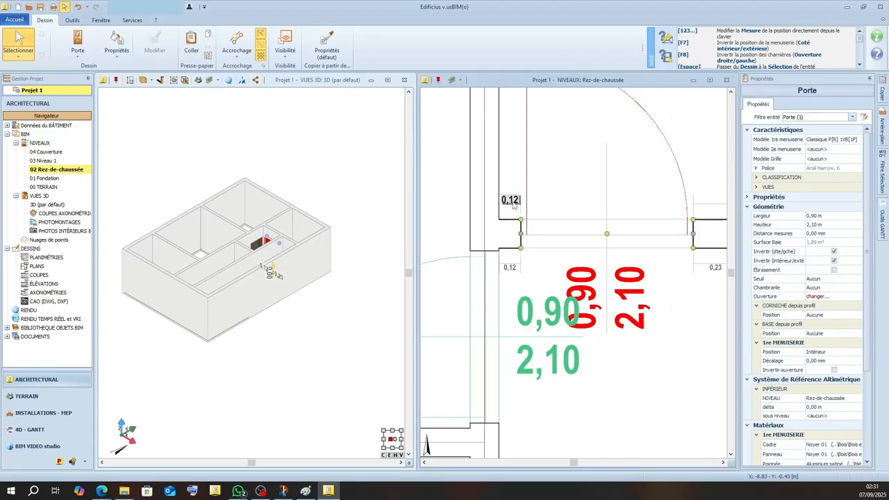
text(0,05)
key(Return)
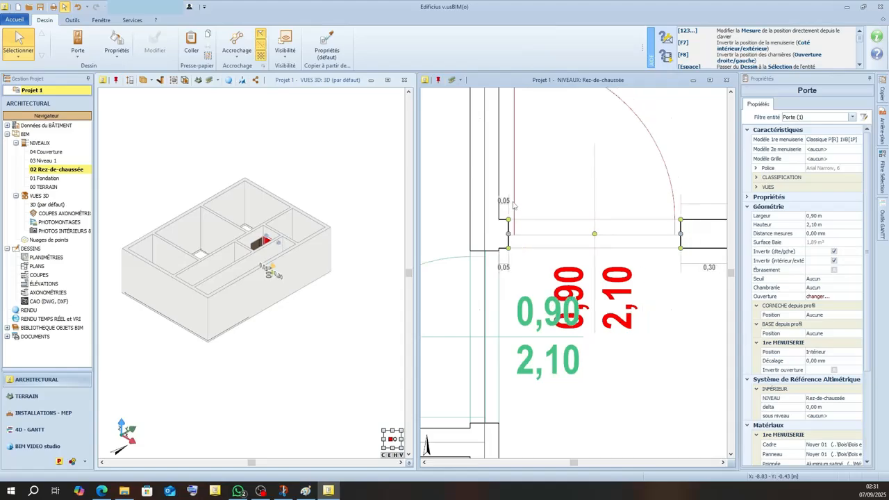
Place three 1.40 × 1.50 m windows: one in the partition between the two lower-left rooms and two in the upper exterior wall.
scroll(512, 203, down, 4)
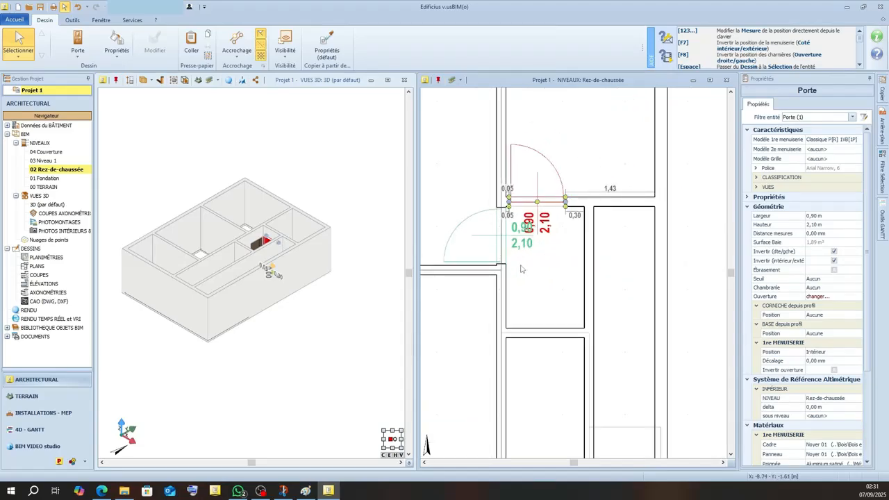
scroll(596, 236, down, 5)
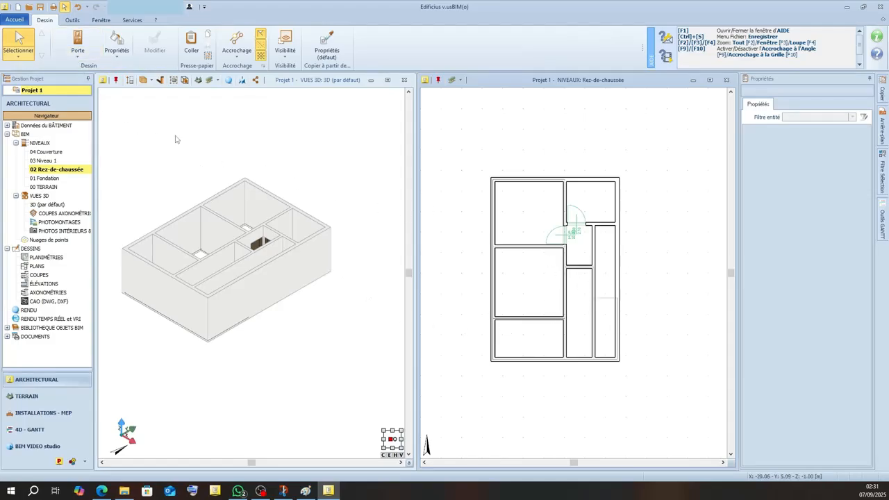
click(77, 57)
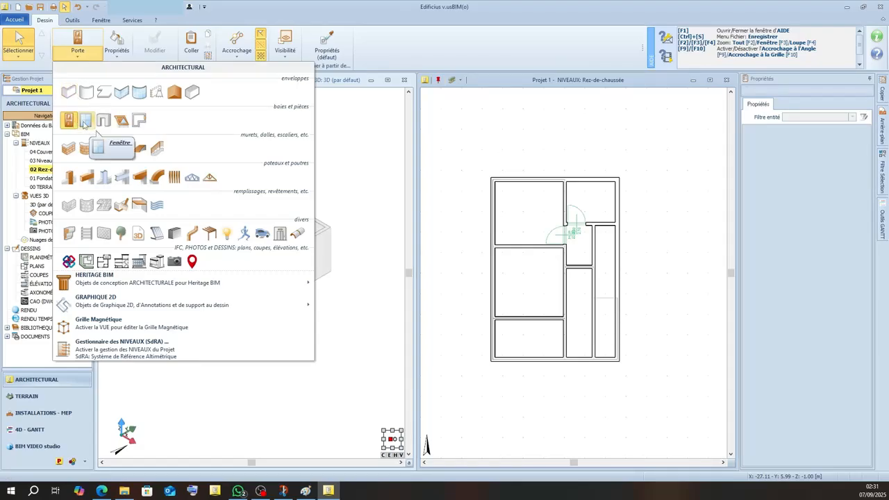
click(85, 121)
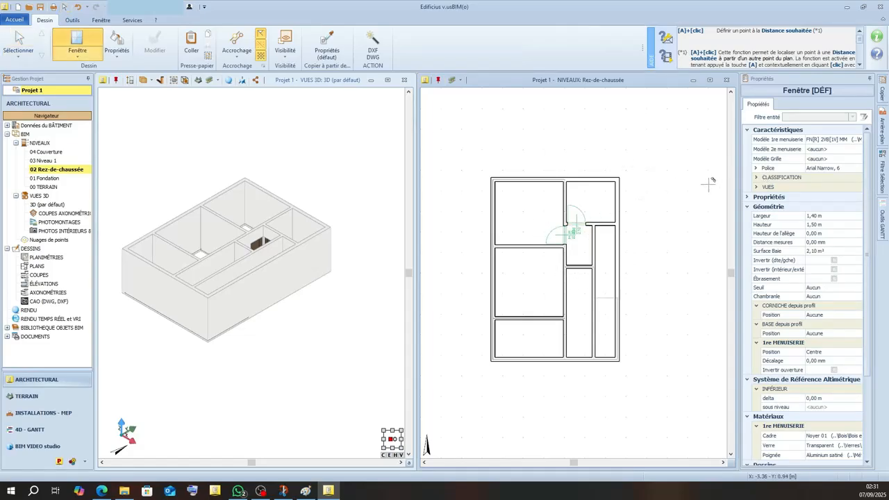
click(857, 143)
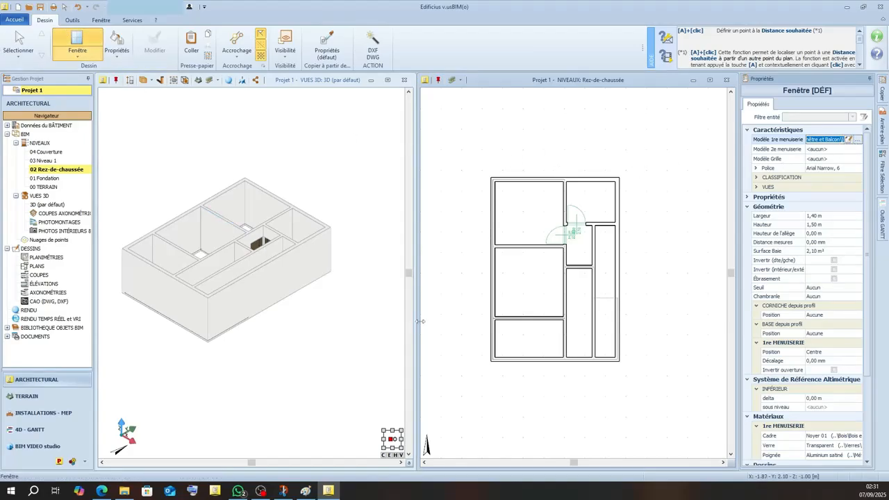
click(529, 317)
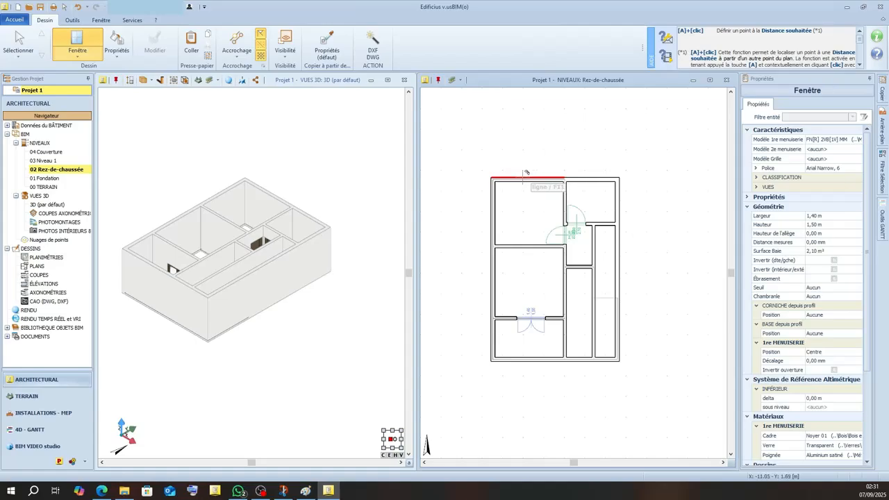
click(525, 175)
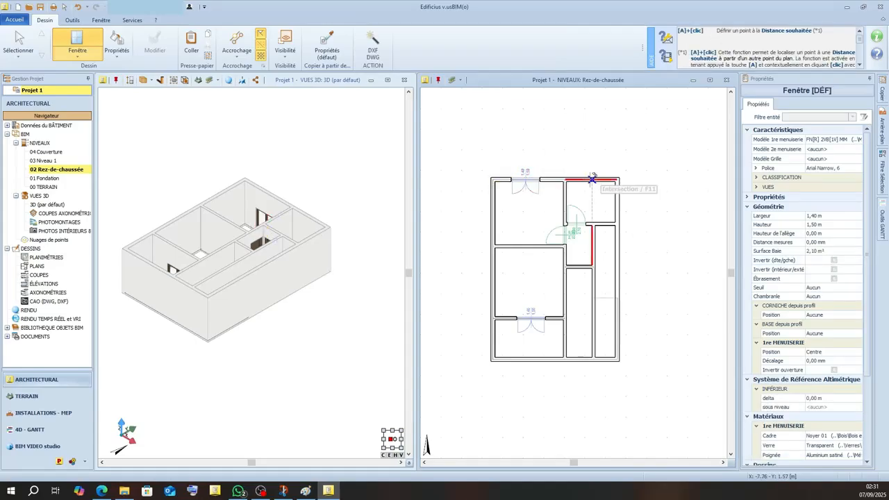
click(592, 179)
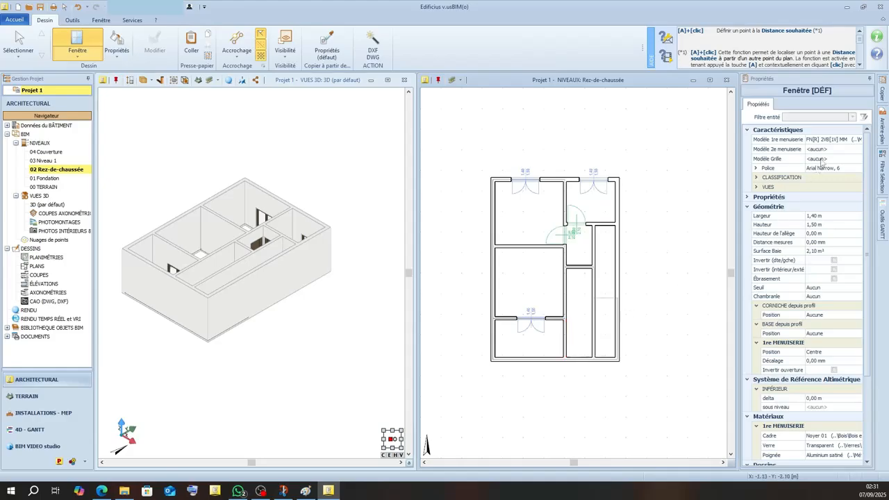
Open the online BIM object library from the primary joinery model of the default window.
click(857, 142)
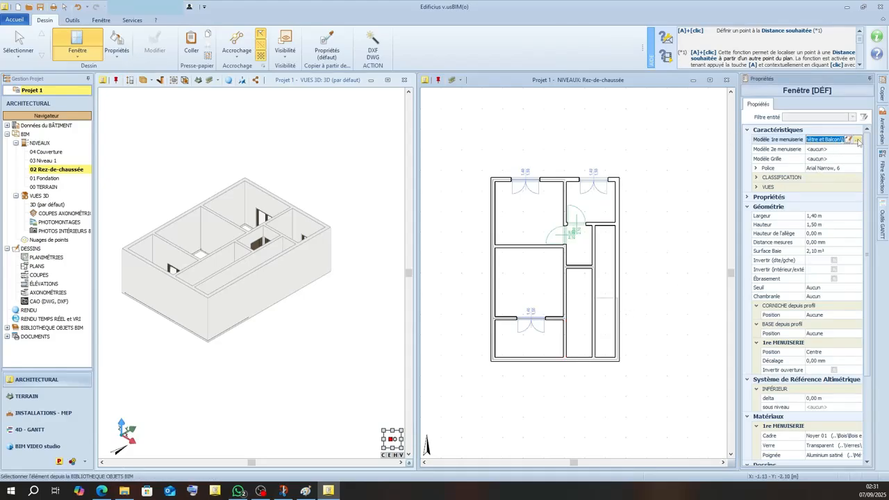
click(859, 141)
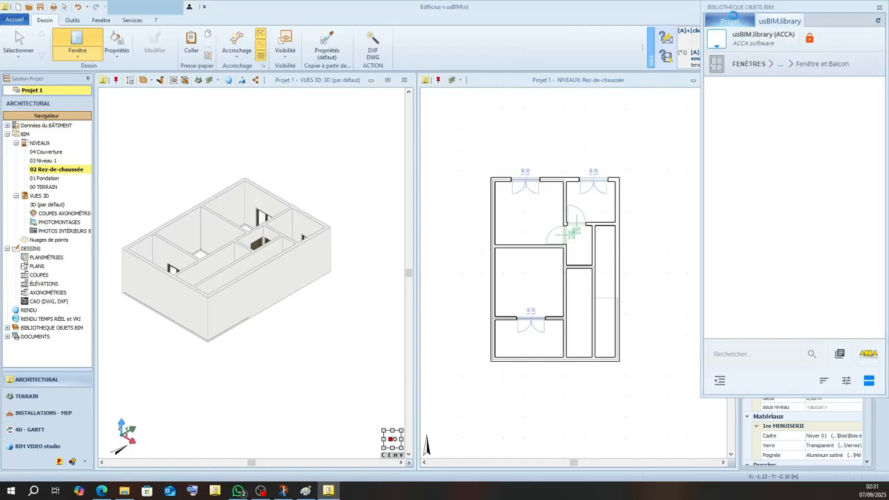
click(734, 19)
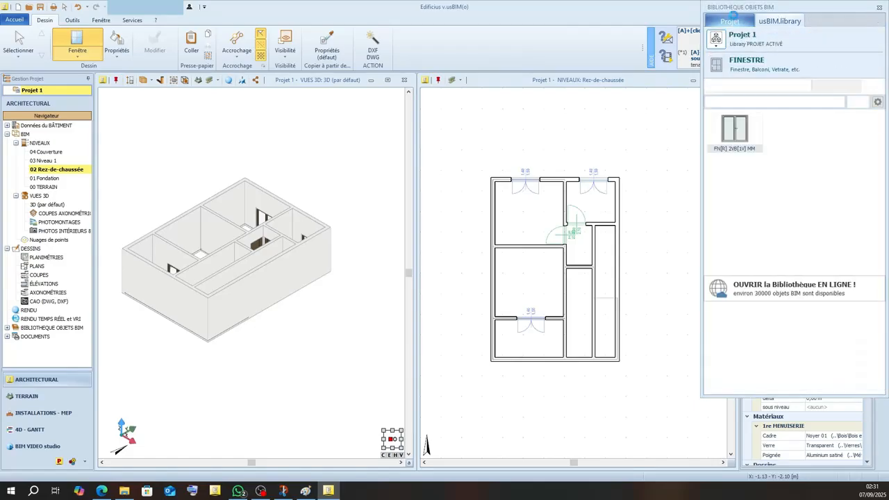
click(718, 292)
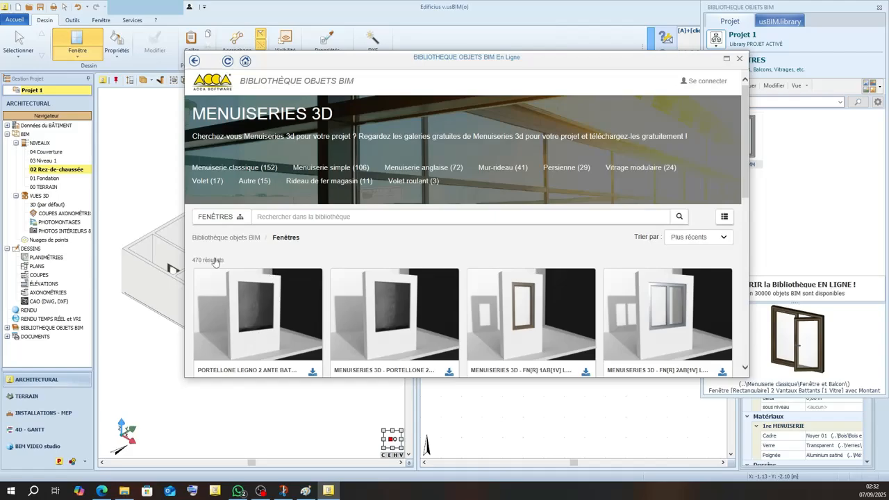
Download the classic sliding window Menuiseries 3D - F01 in Edificius format from the Menuiserie classique, Coulissant category.
click(239, 168)
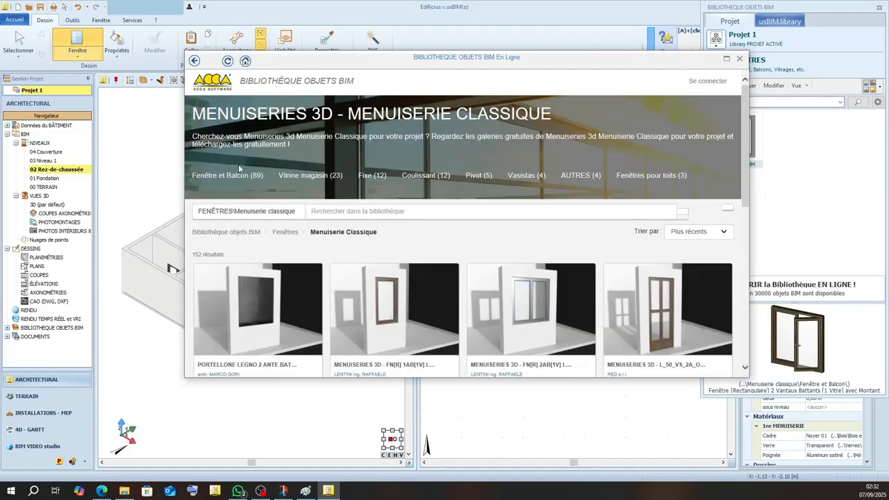
click(419, 180)
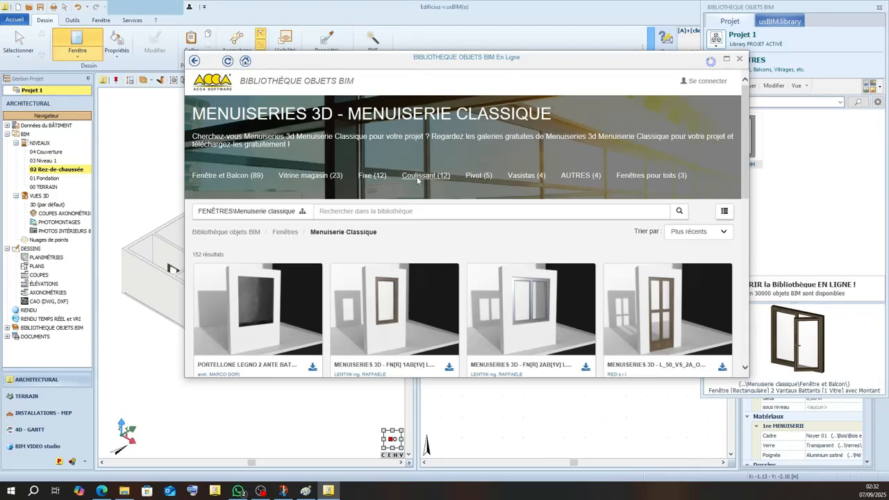
scroll(510, 286, down, 3)
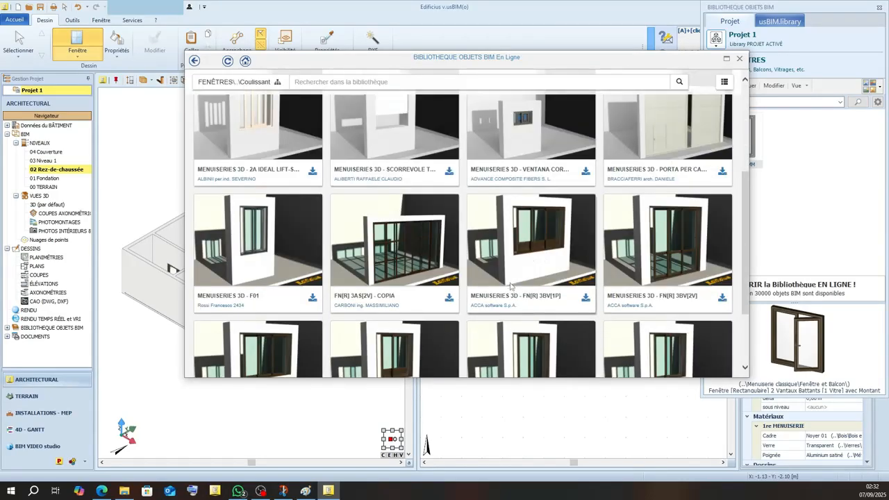
scroll(510, 285, down, 1)
click(256, 206)
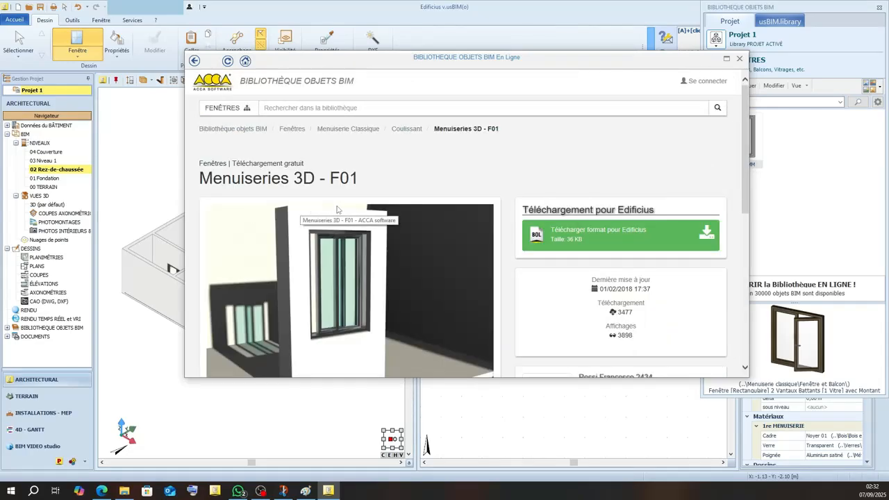
click(603, 239)
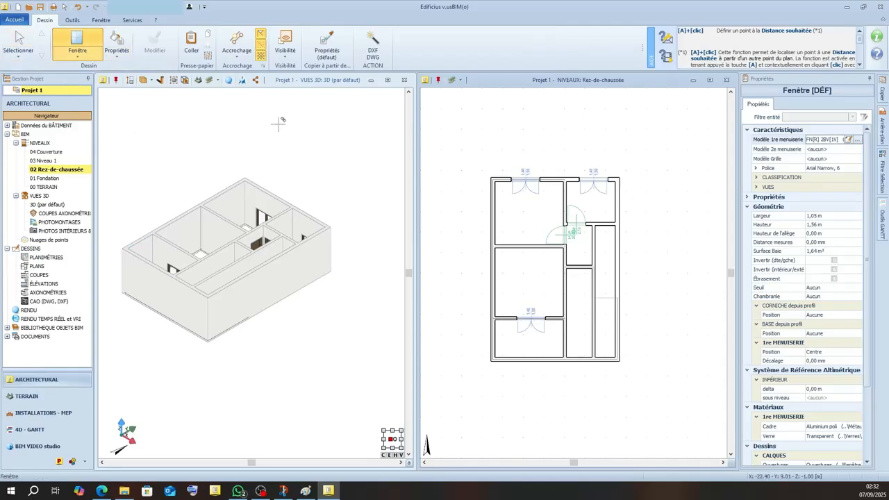
Replace the primary joinery model of all three placed windows with the two-leaf sliding model FN[R] 2BV[1V].
click(28, 47)
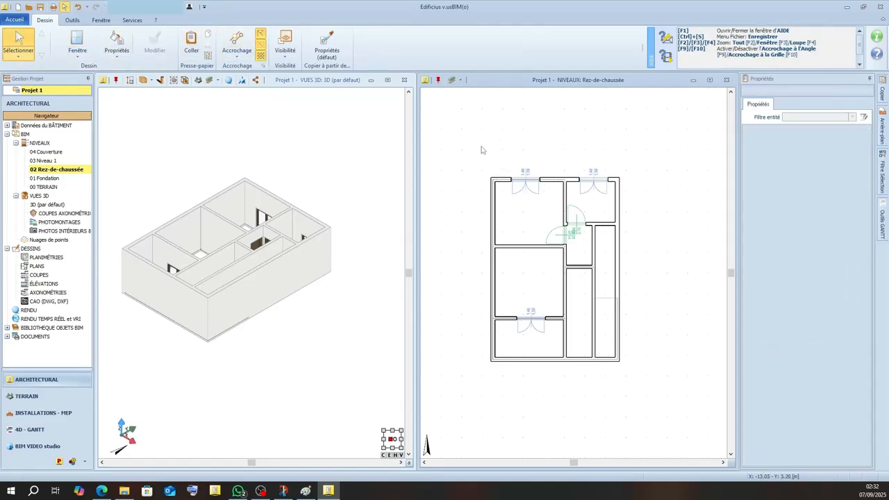
click(525, 176)
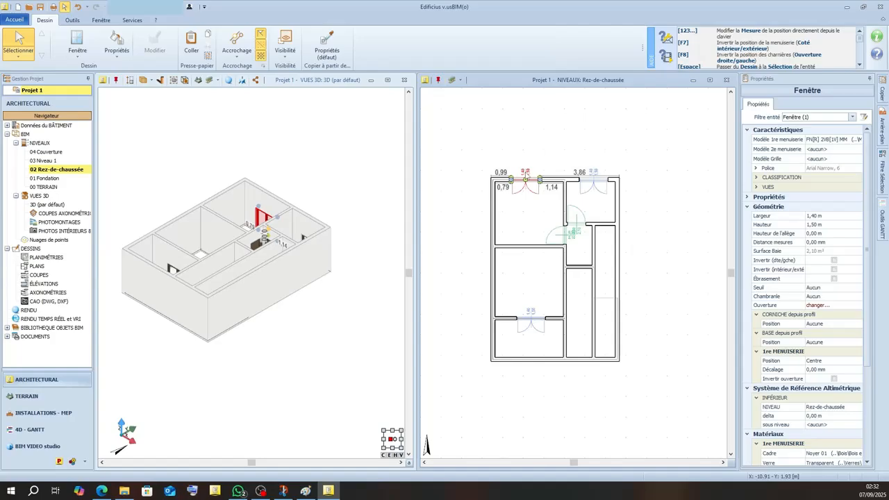
ctrl+click(594, 173)
ctrl+click(531, 313)
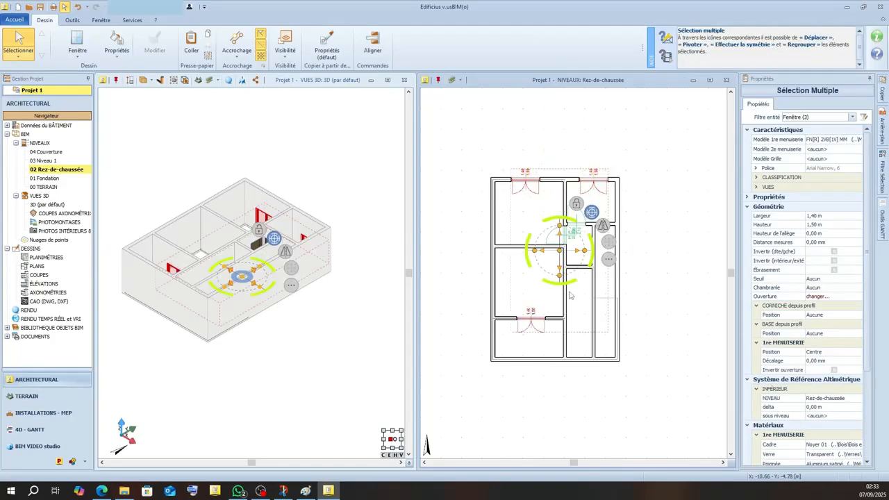
click(858, 141)
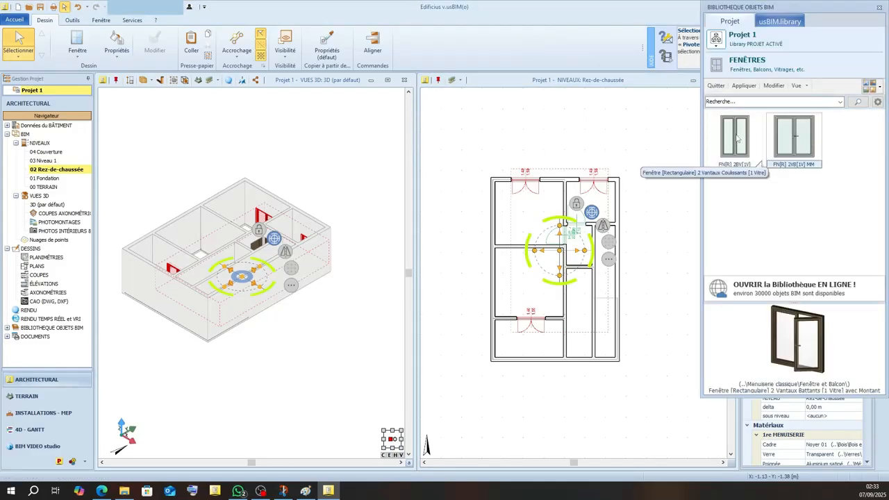
click(736, 137)
double_click(734, 137)
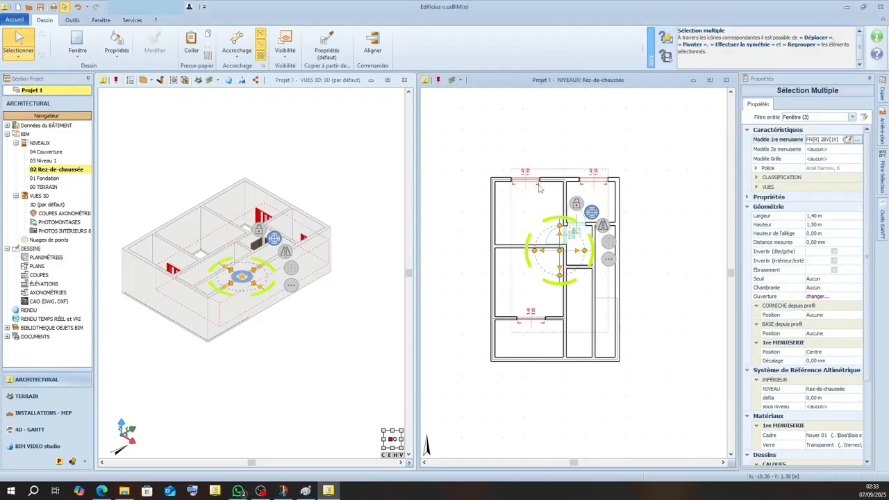
click(581, 145)
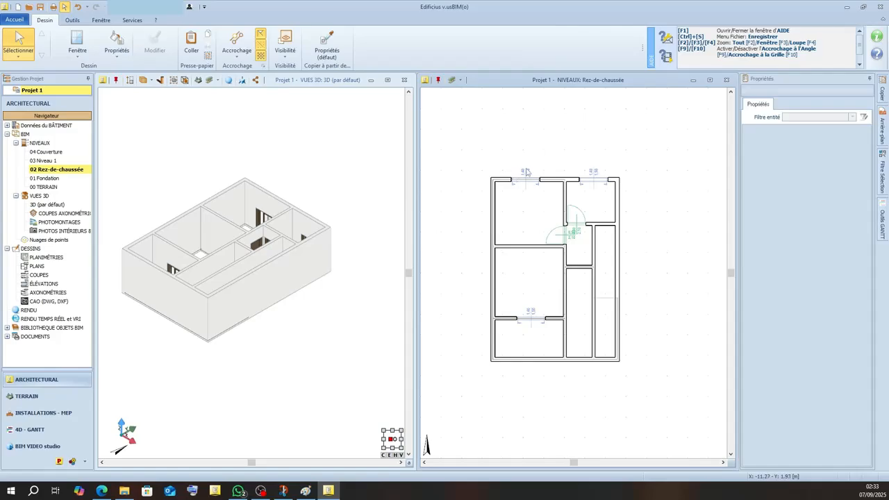
Resize the window of the small upper-right room to 0.55 m wide and 0.70 m high with a 1.40 m sill height.
click(526, 172)
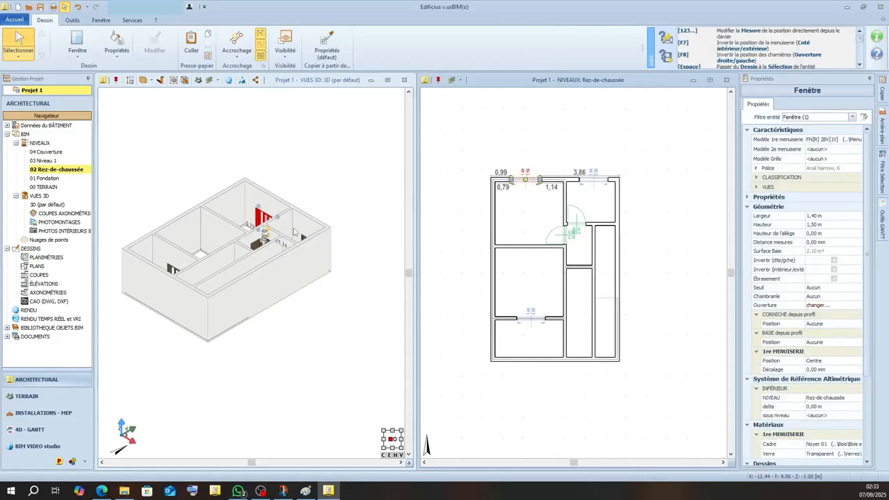
scroll(281, 249, down, 1)
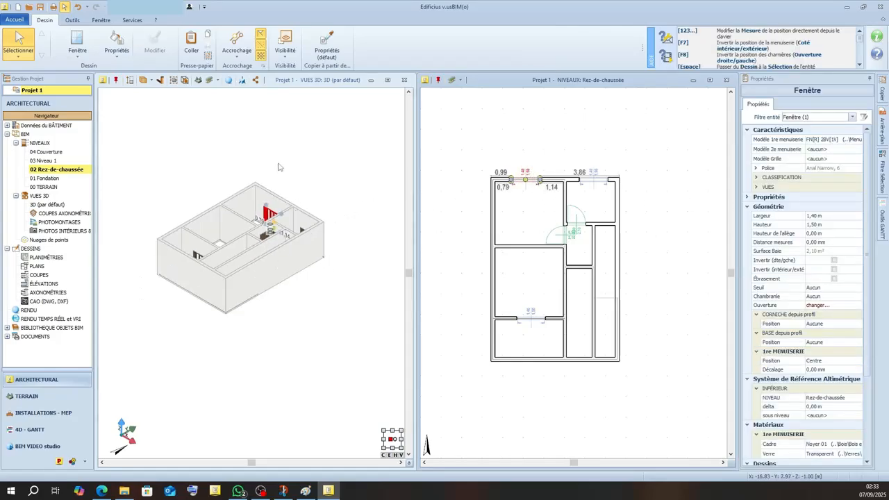
click(233, 236)
middle_drag(173, 230, 113, 224)
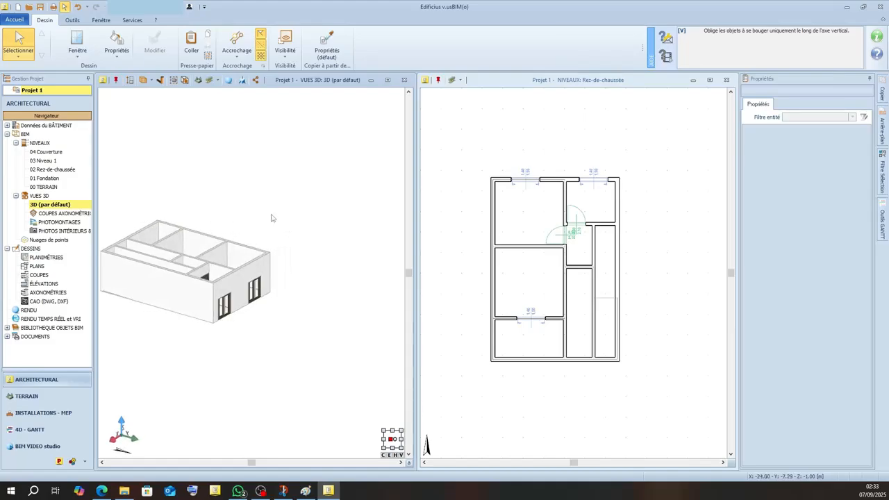
scroll(280, 213, down, 2)
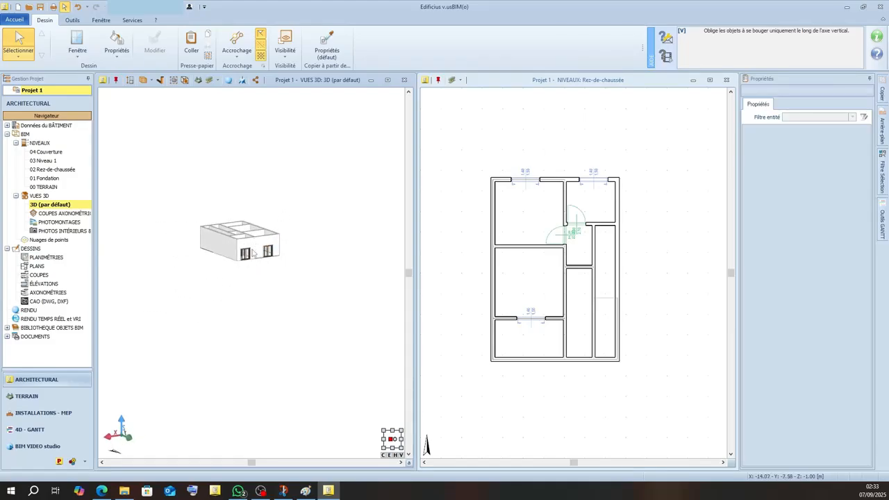
scroll(251, 257, up, 5)
scroll(270, 255, down, 4)
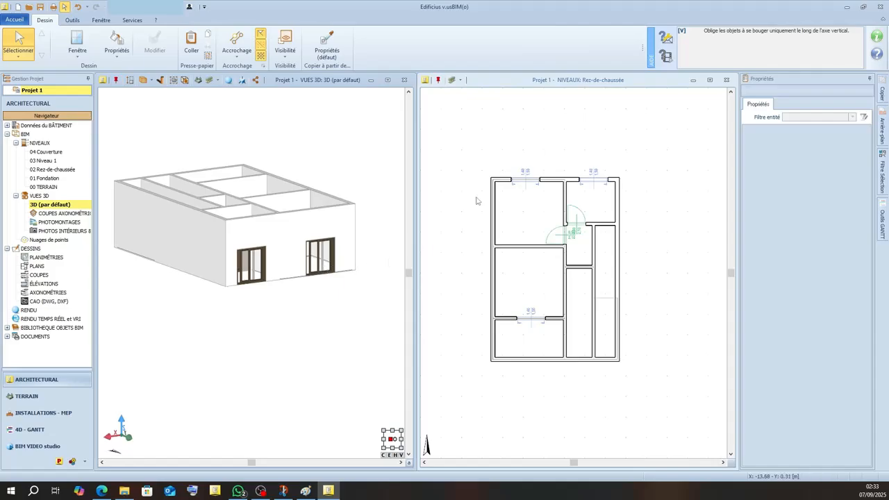
click(259, 273)
click(833, 216)
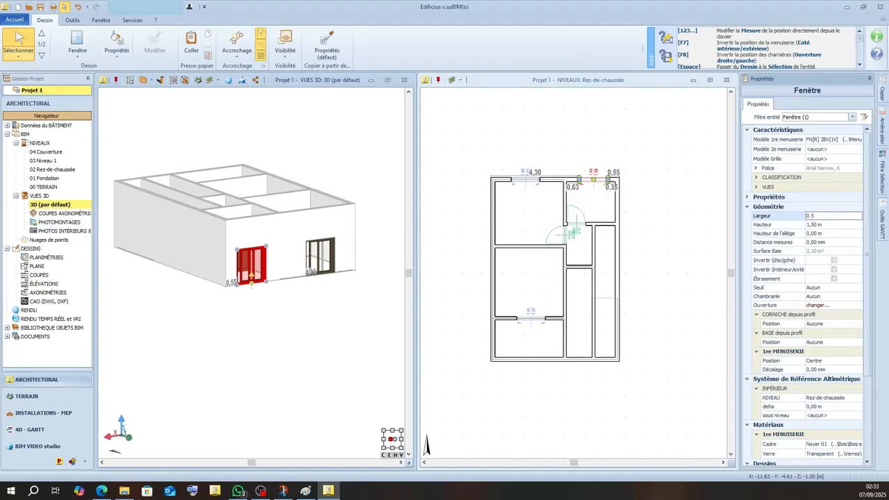
text(0.55)
key(Tab)
text(0)
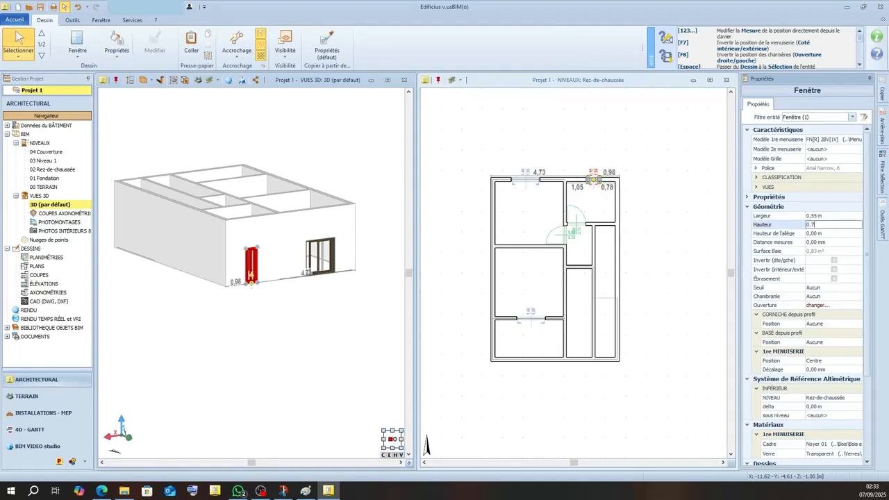
text(.7)
key(Tab)
text(1.4)
key(Tab)
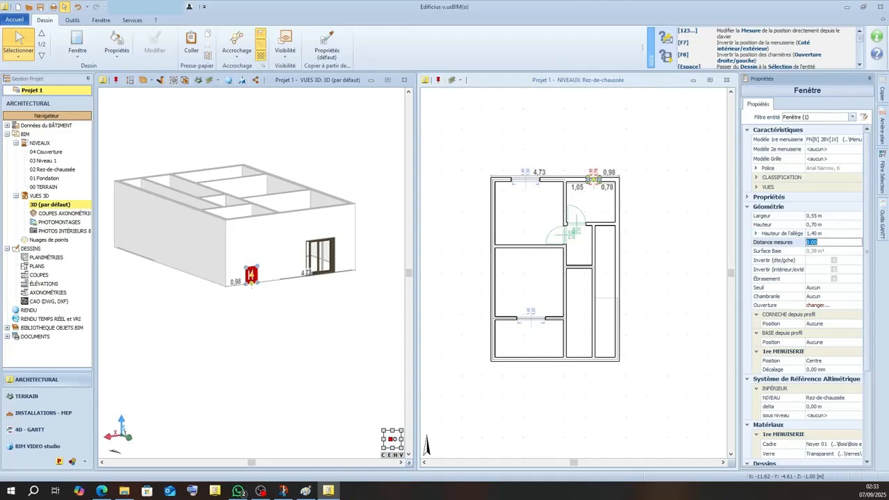
Resize the window of the upper-left room to 1.30 m wide and 1.30 m high with a 0.80 m sill height.
click(324, 258)
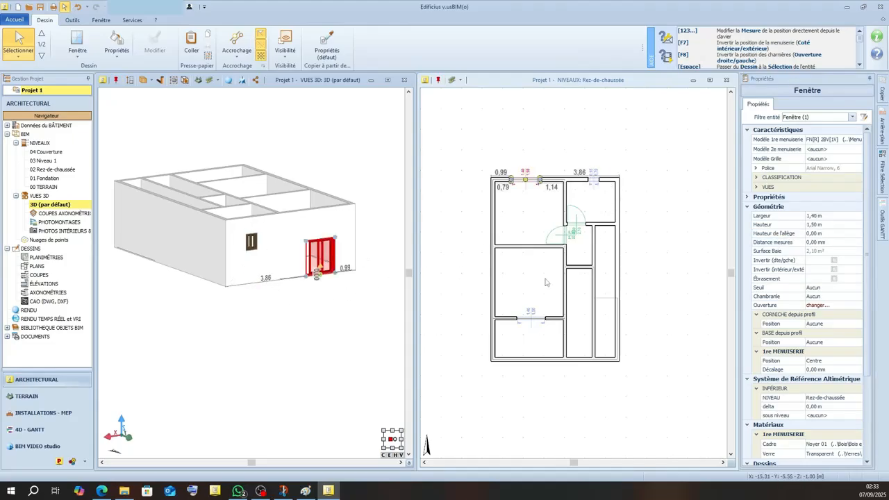
click(826, 216)
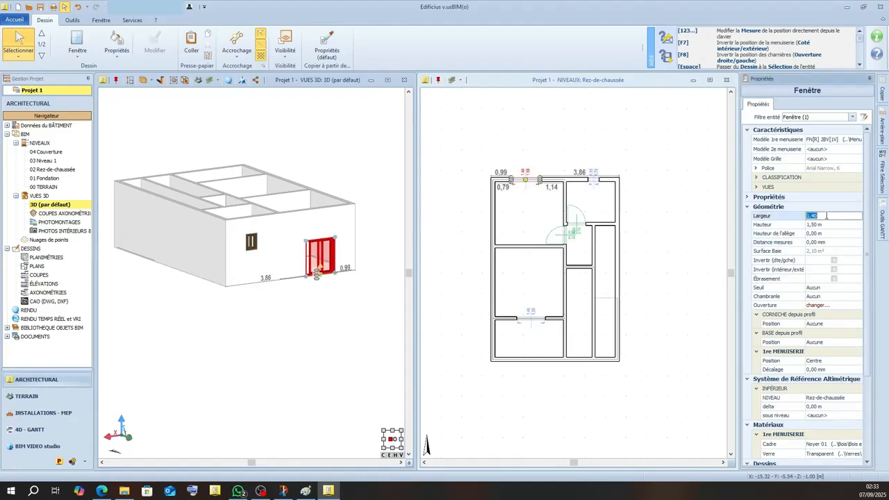
text(1.3)
key(Tab)
text(1.)
text(0.)
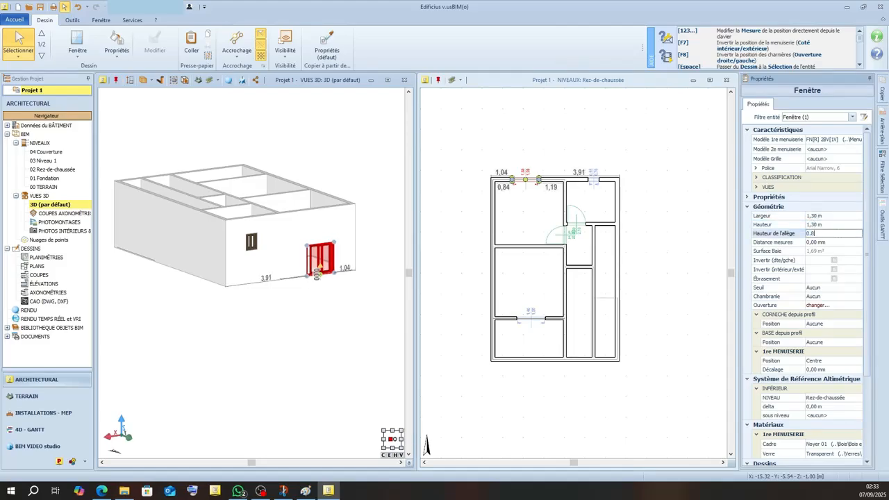
text(8)
key(Return)
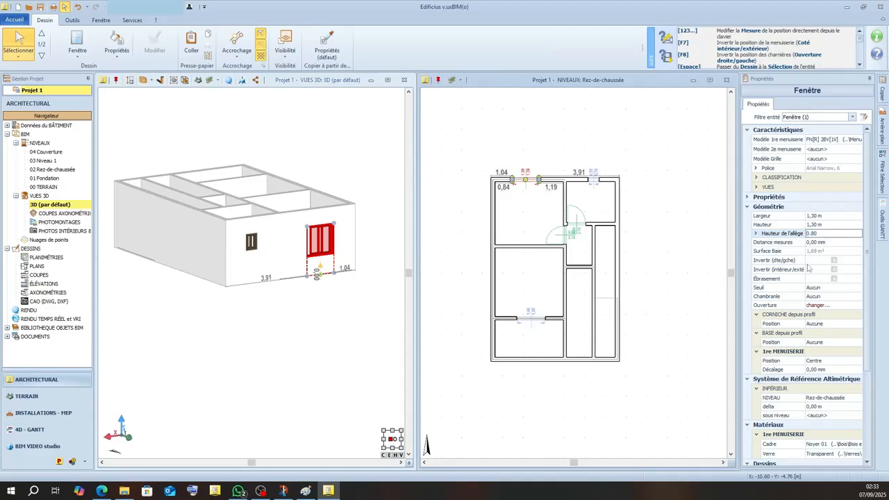
Resize the window in the partition between the two lower-left rooms to 2.10 m wide and 2.10 m high.
click(841, 215)
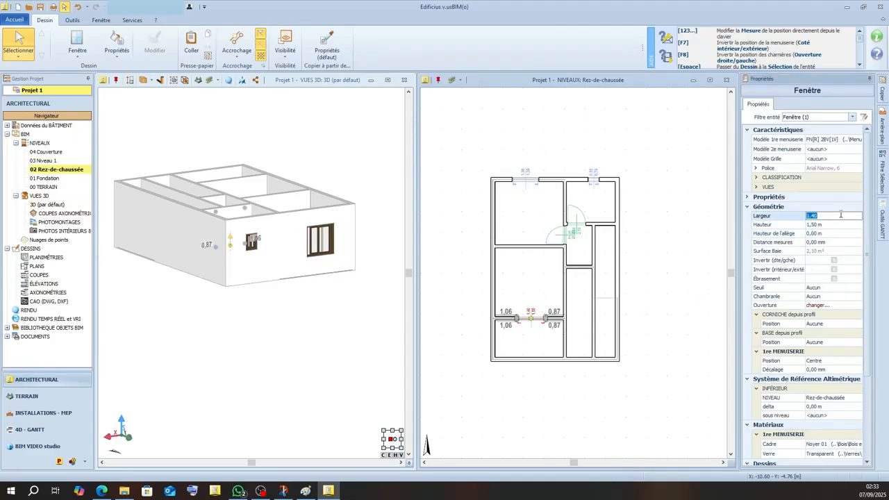
text(2.1)
key(Tab)
text(1)
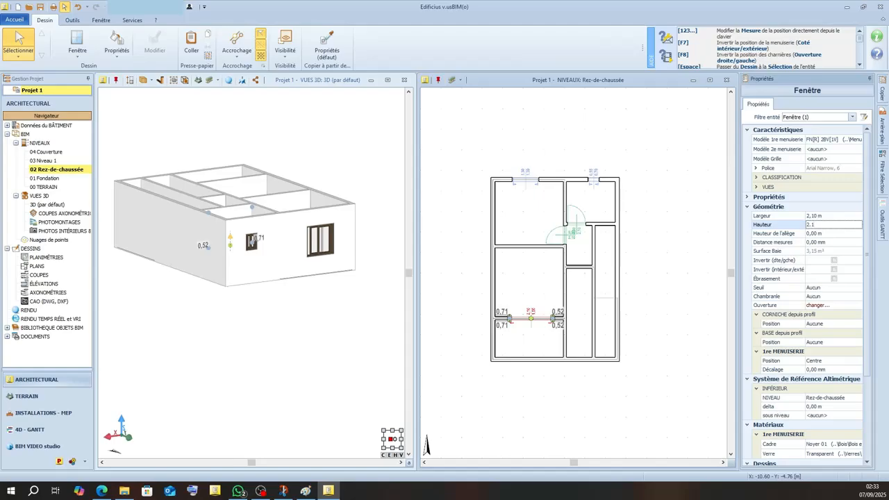
key(Tab)
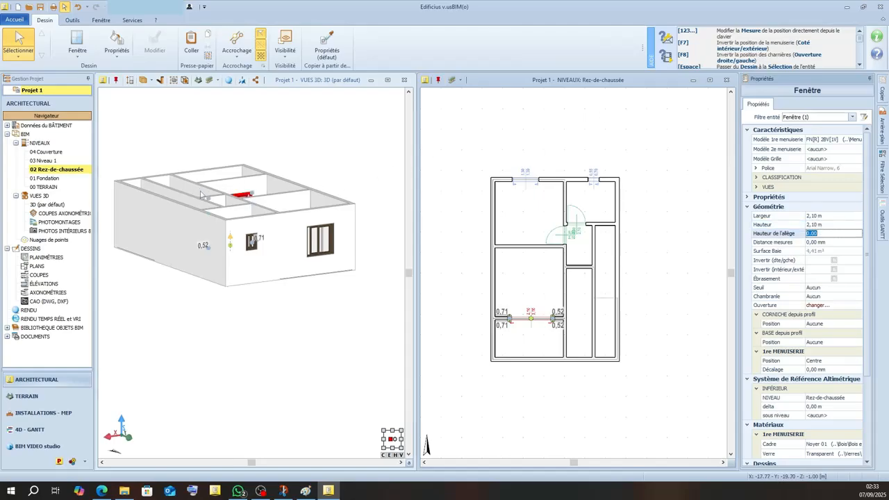
Place two 1.05 × 1.56 m windows, one in the lower exterior wall of the corridor and one in the partition beside the lower-left room.
click(240, 219)
middle_drag(261, 232, 345, 216)
scroll(372, 172, down, 3)
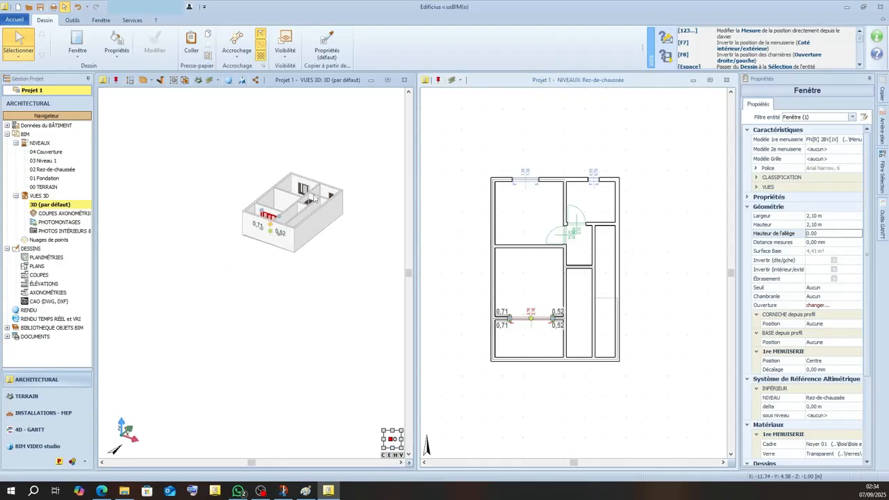
scroll(314, 198, up, 3)
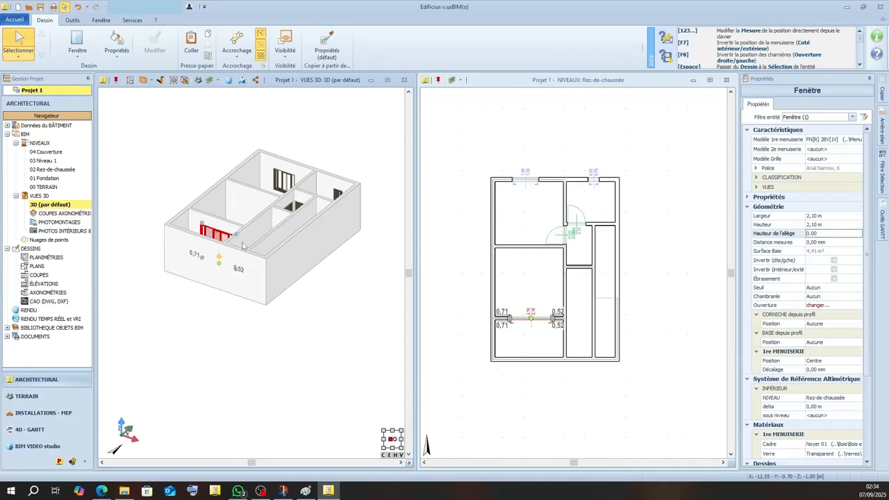
mouse_move(224, 243)
middle_down()
mouse_move(246, 251)
mouse_move(212, 240)
mouse_move(243, 250)
mouse_move(226, 245)
middle_up()
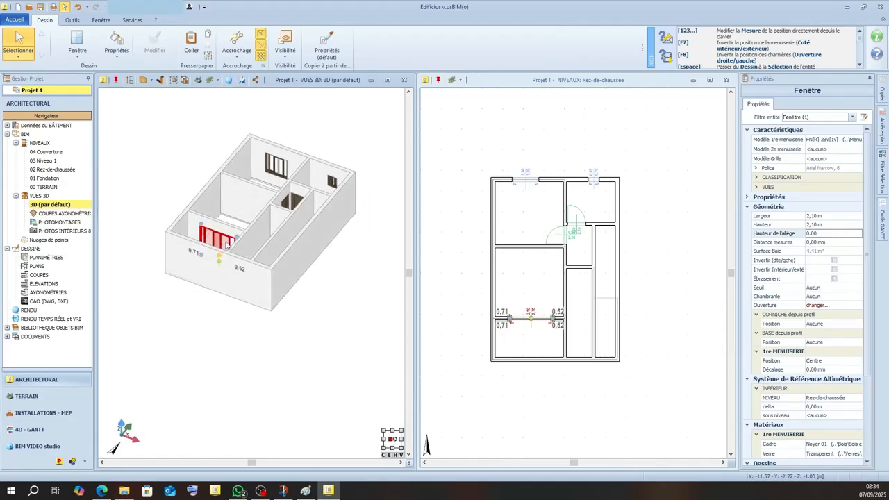
scroll(226, 245, down, 3)
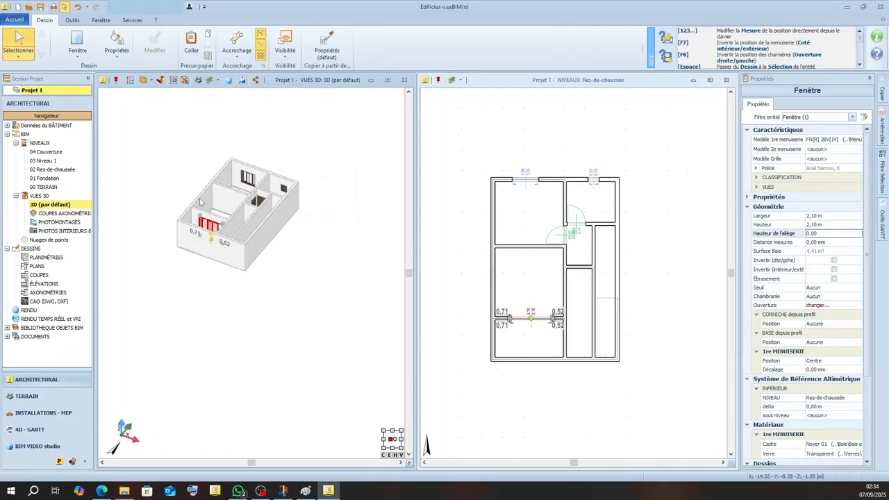
click(77, 49)
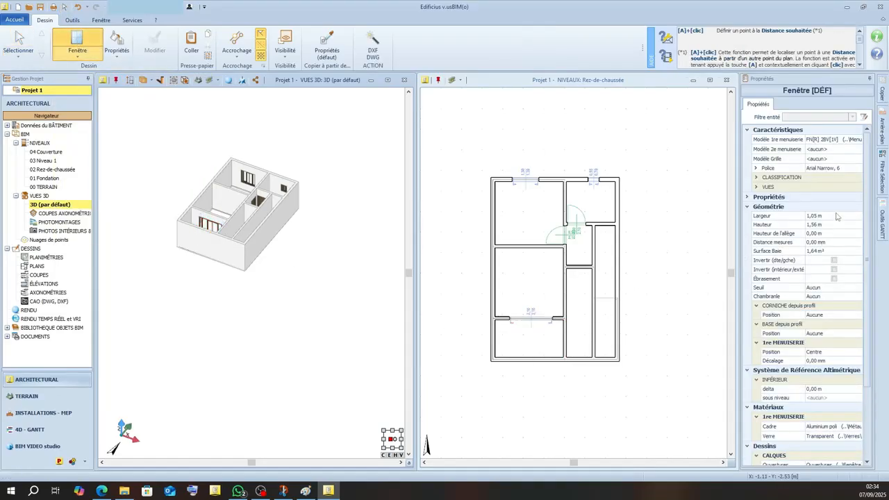
scroll(554, 360, up, 4)
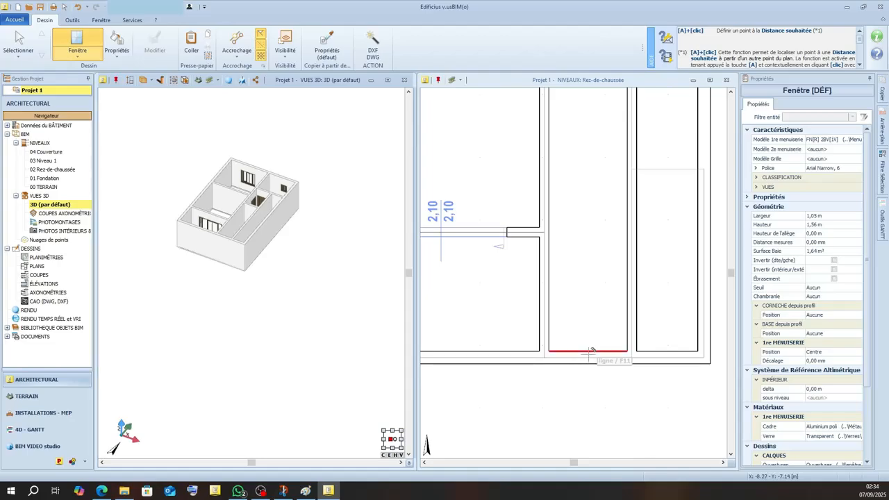
click(589, 351)
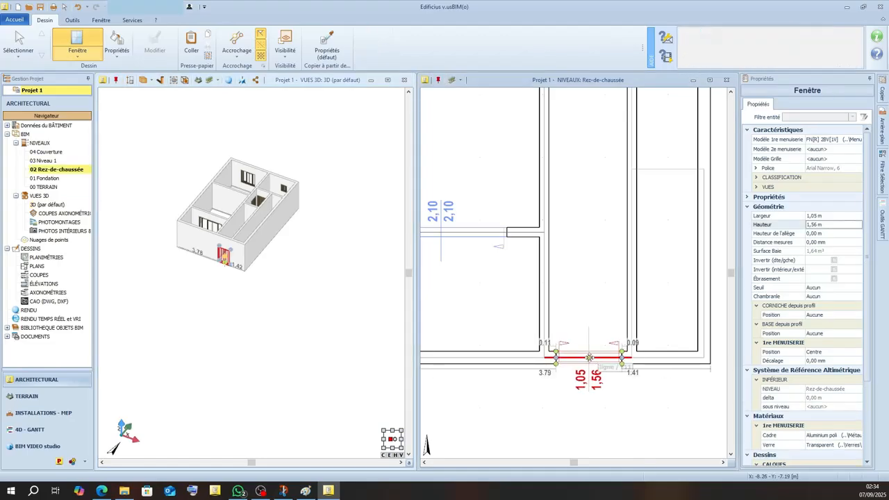
click(545, 300)
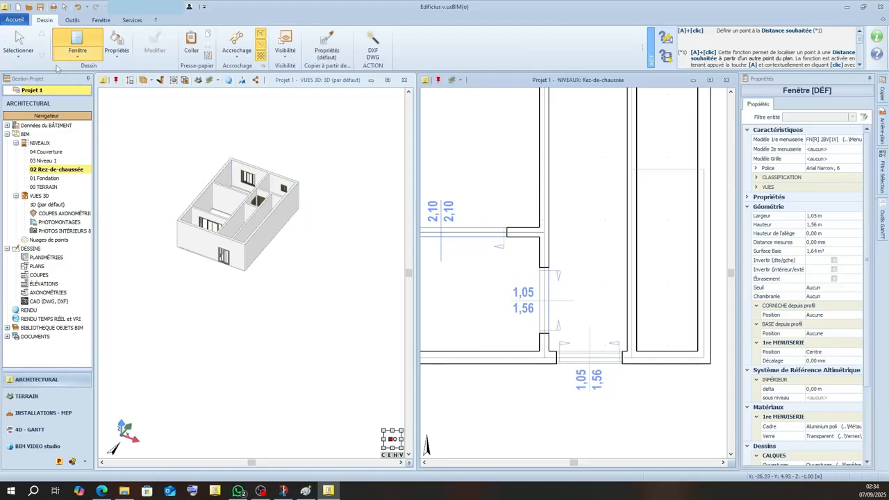
key(Escape)
Select both new corridor windows together and set their width to 1.10 m.
click(529, 309)
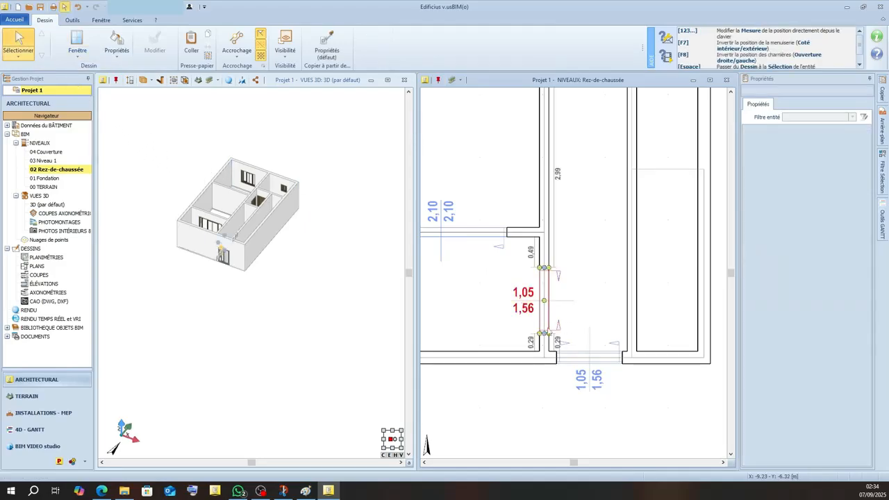
ctrl+click(592, 379)
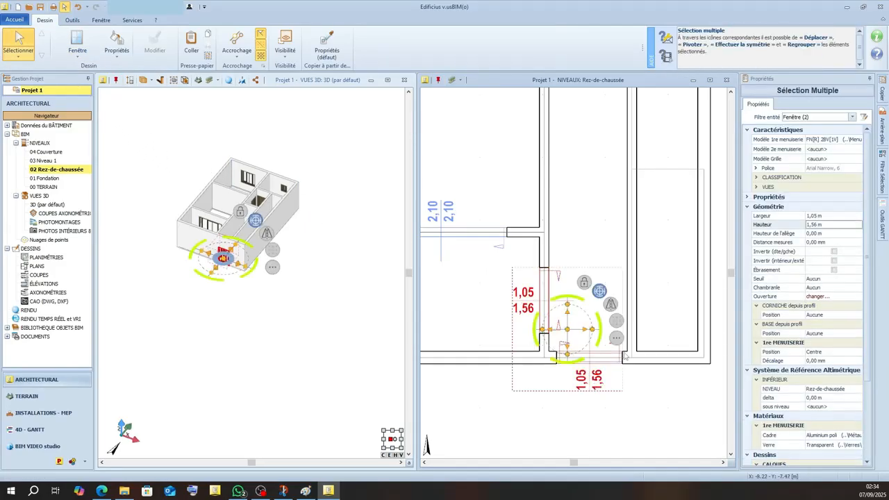
click(844, 216)
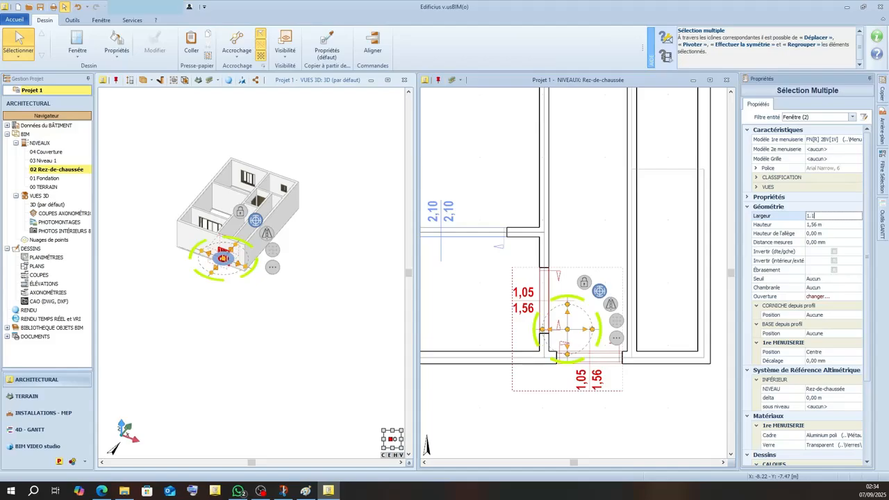
text(1.1)
key(Tab)
text(1)
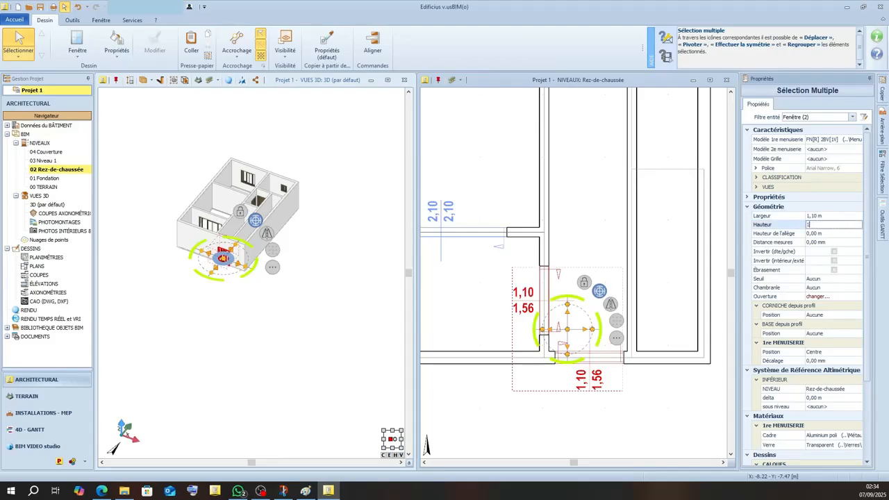
text(7)
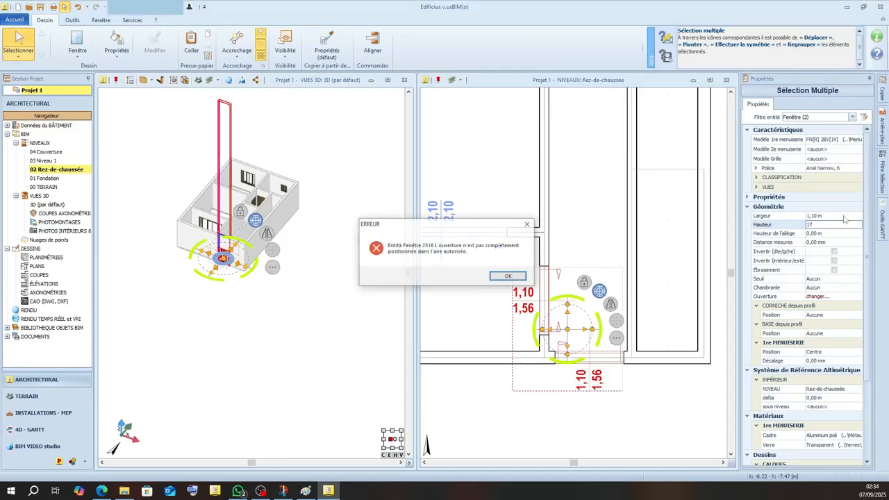
click(508, 277)
click(507, 277)
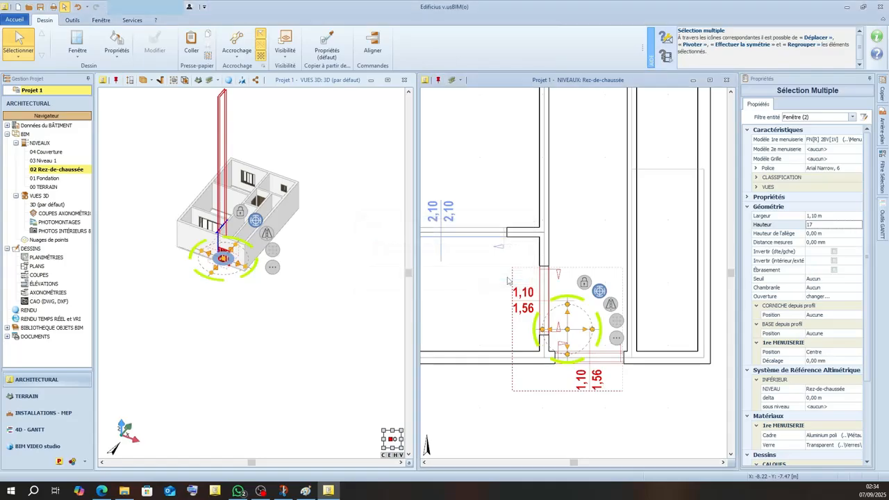
click(828, 226)
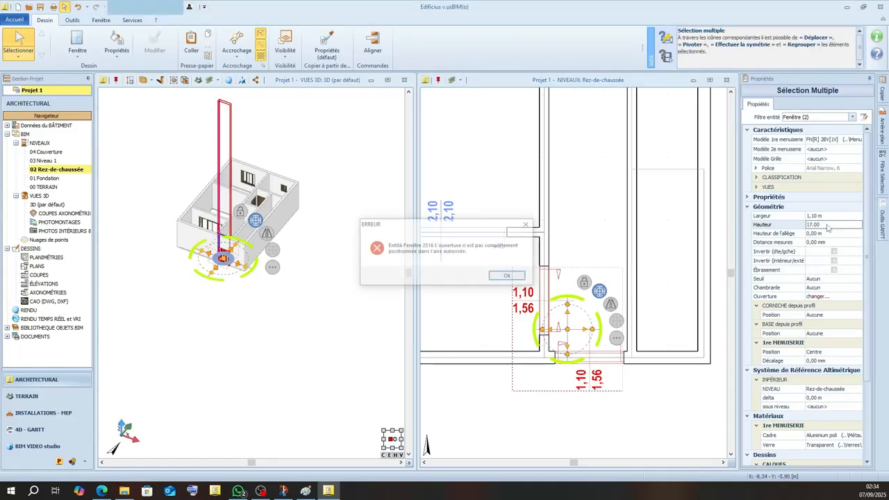
click(505, 278)
click(505, 278)
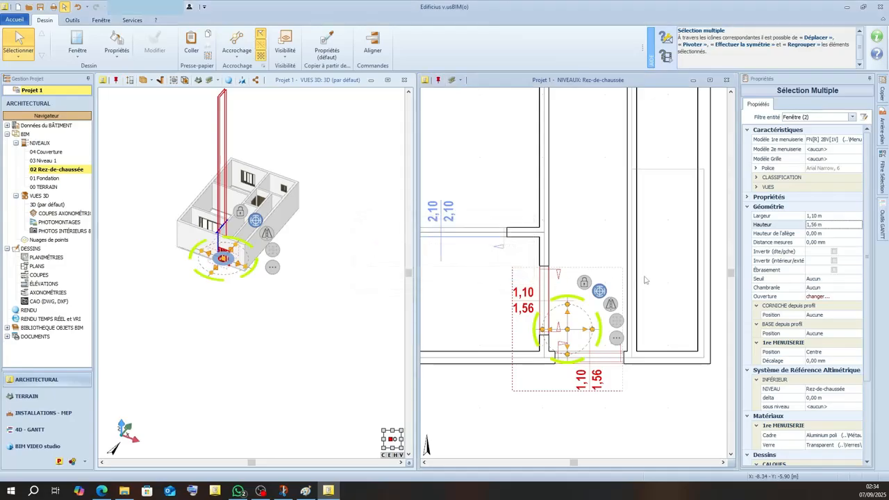
Set the height of both selected corridor windows to 1.10 m and their sill height to 1.00 m.
click(817, 226)
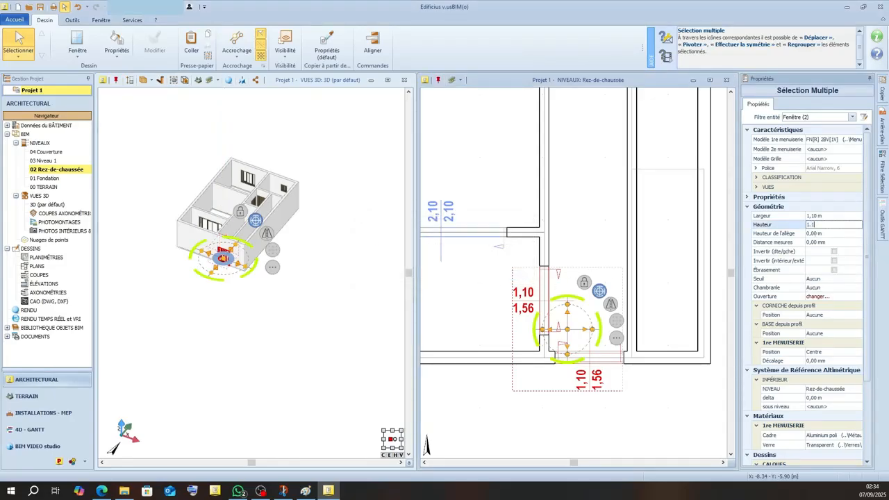
key(Tab)
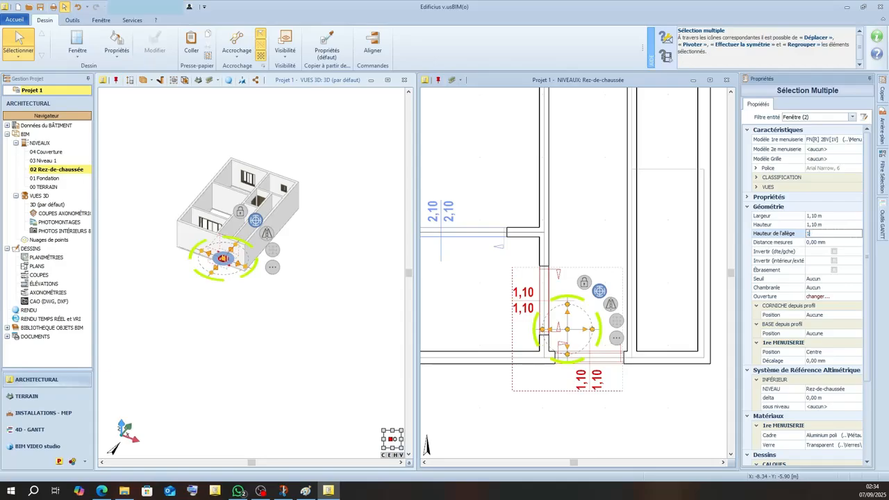
text(1)
key(Return)
click(510, 166)
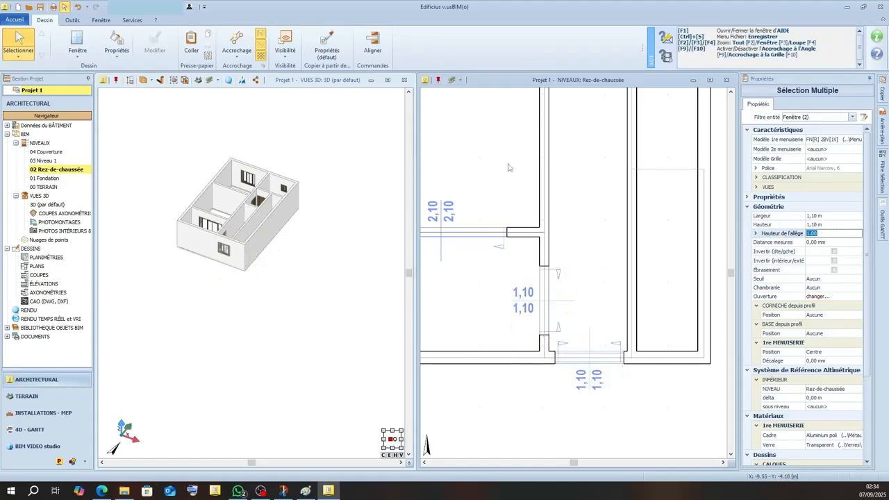
Place a rectangular 0.80 × 1.20 m Baie opening in the lower exterior wall of the lower-left room.
scroll(556, 196, down, 4)
scroll(513, 324, down, 2)
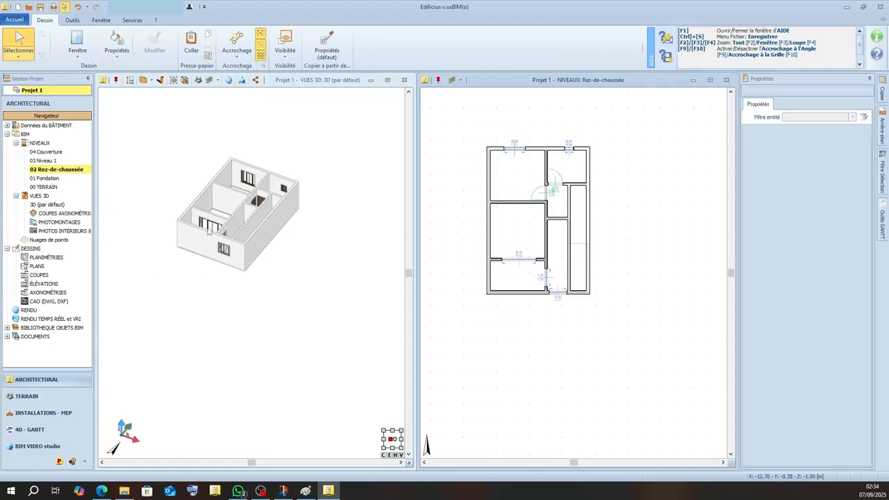
click(77, 54)
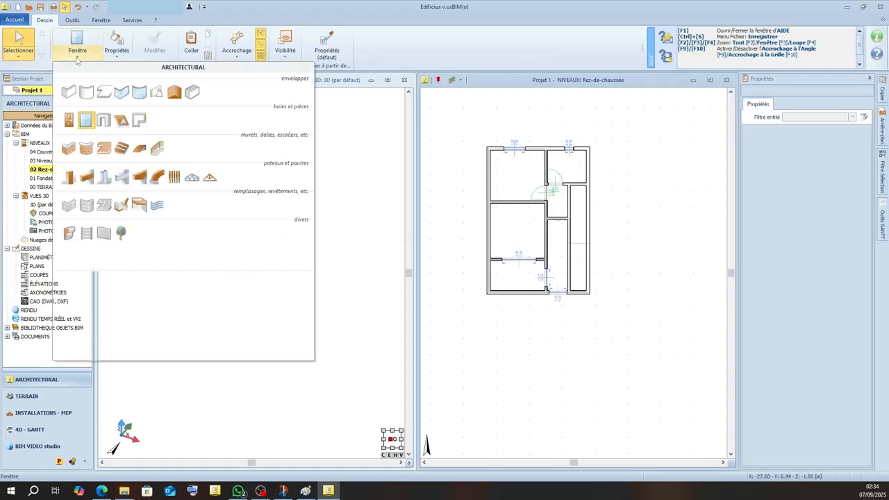
click(104, 123)
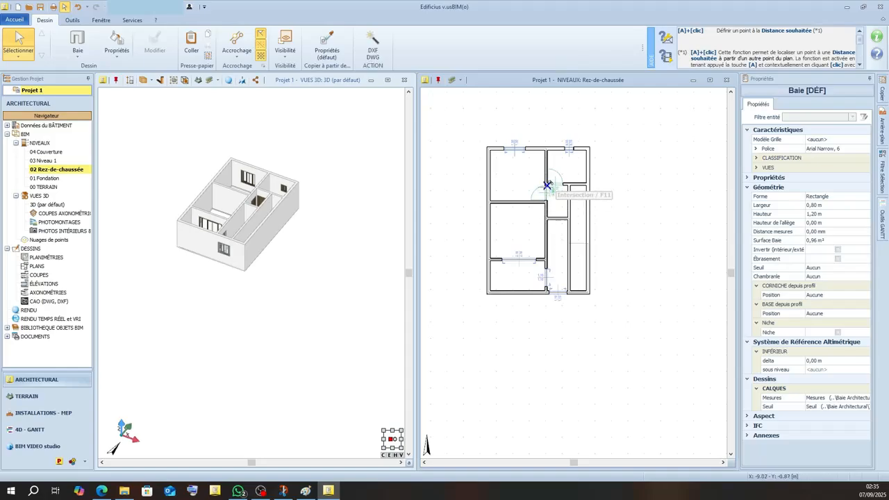
scroll(548, 185, up, 5)
scroll(567, 187, down, 5)
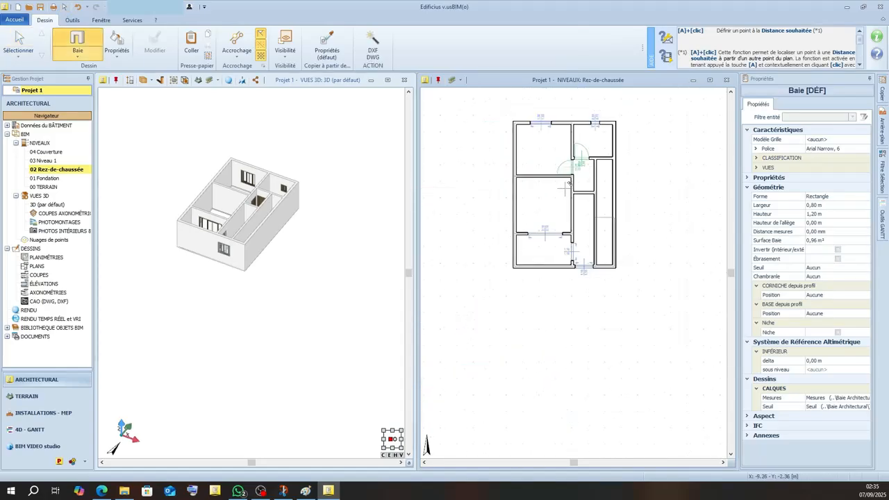
scroll(568, 185, up, 5)
scroll(577, 184, down, 5)
scroll(590, 181, up, 5)
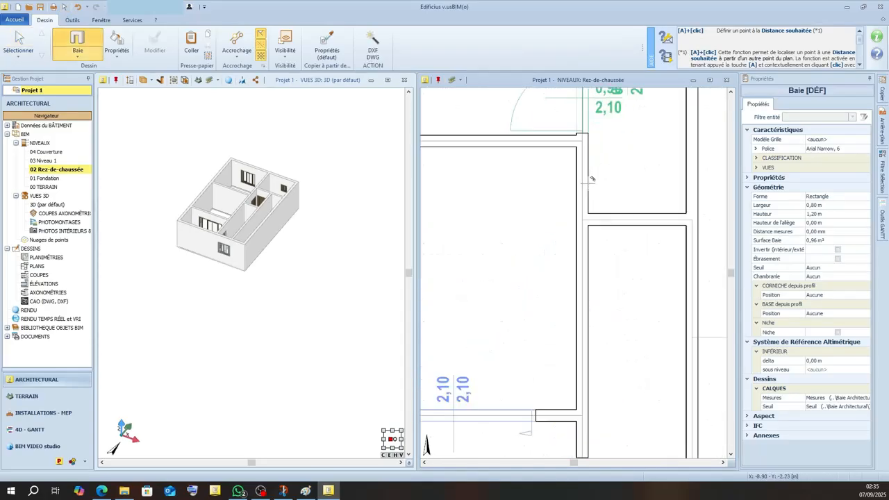
scroll(592, 179, down, 6)
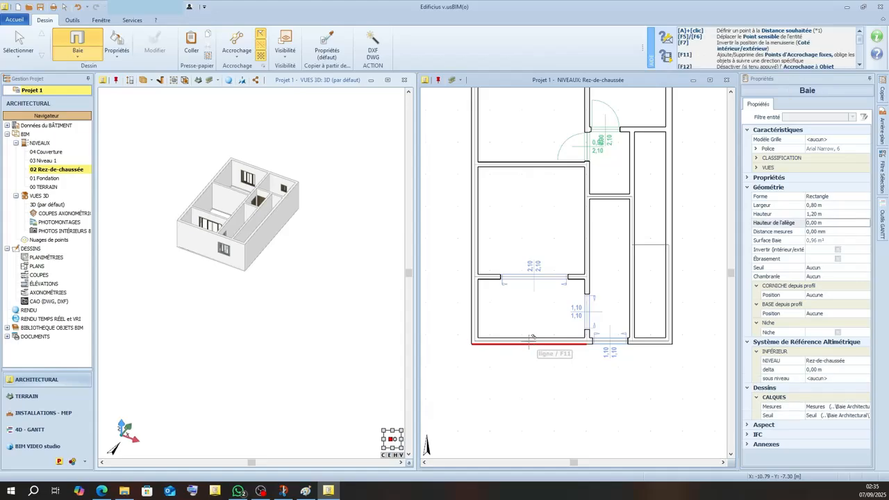
click(532, 338)
Place 0.80 × 1.20 m openings: two in the partition along the middle-left room and one in the corridor's short cross partition.
scroll(581, 259, down, 1)
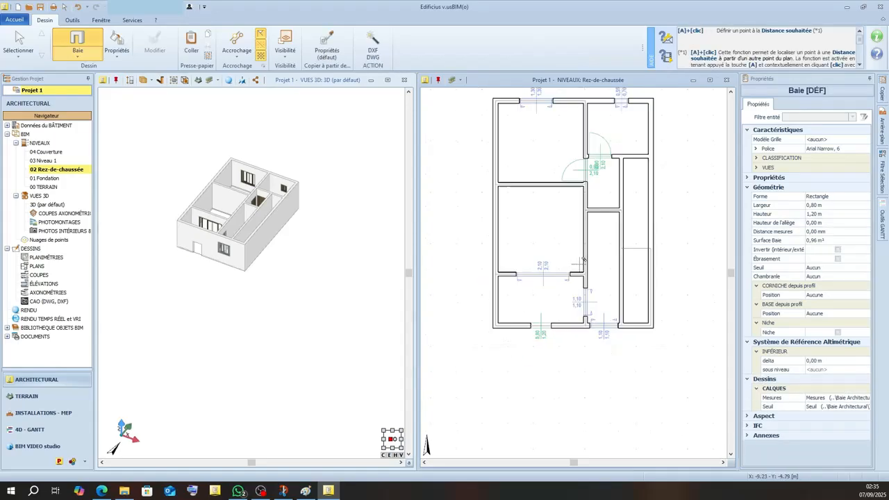
scroll(583, 258, up, 3)
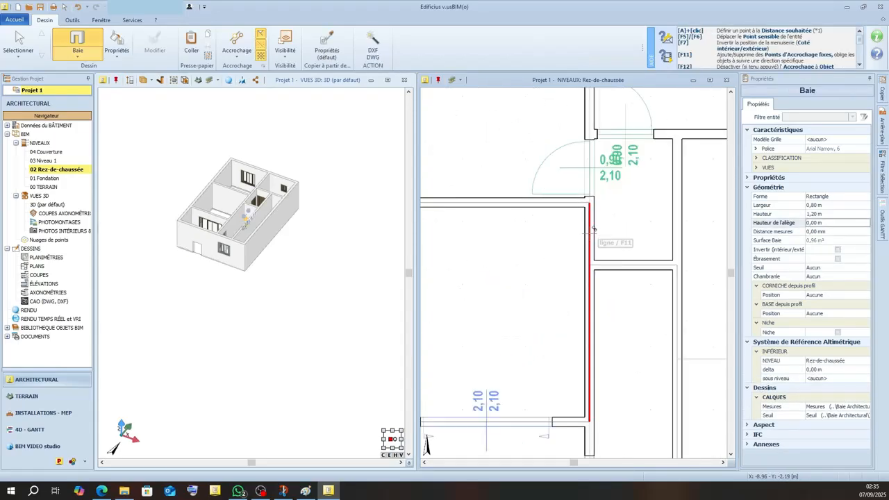
click(589, 235)
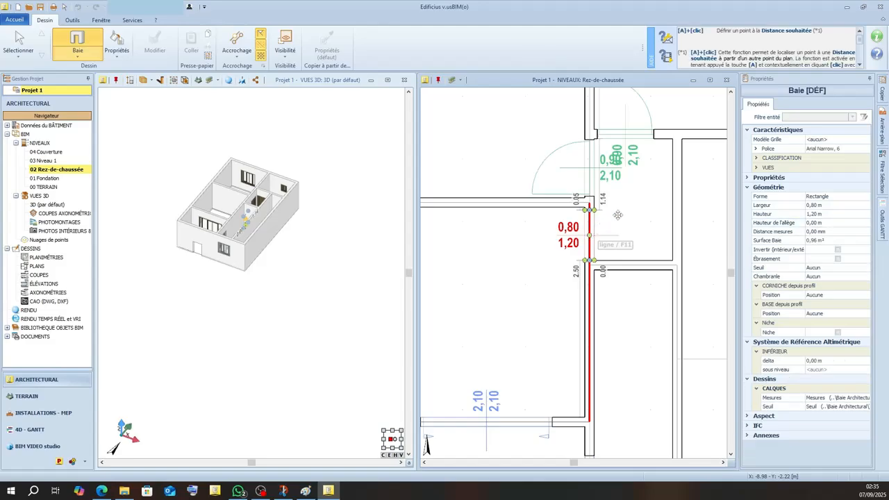
scroll(615, 246, down, 3)
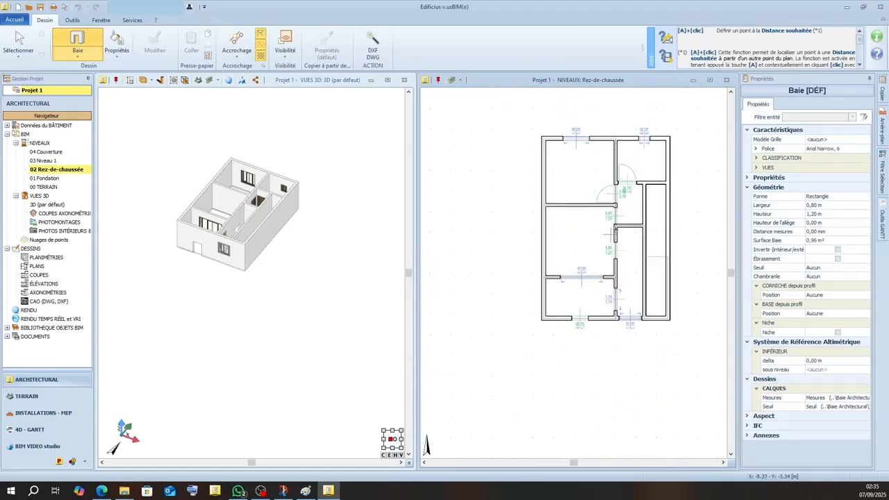
scroll(637, 222, up, 5)
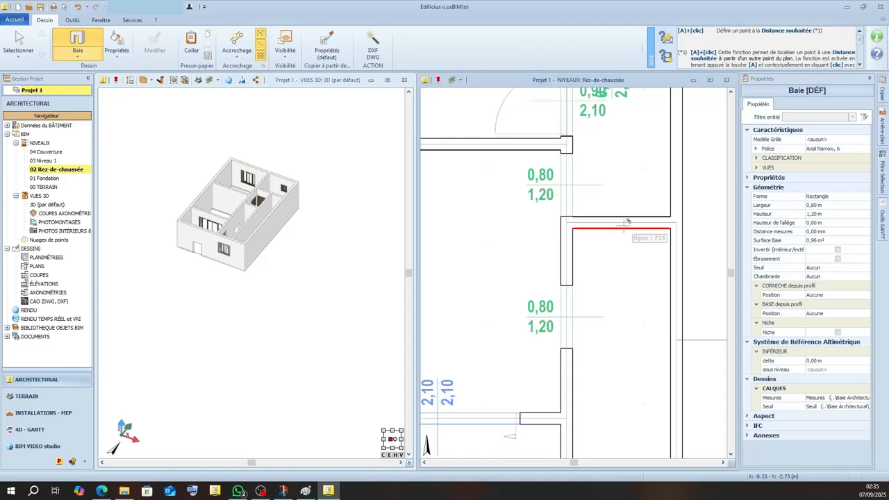
click(622, 222)
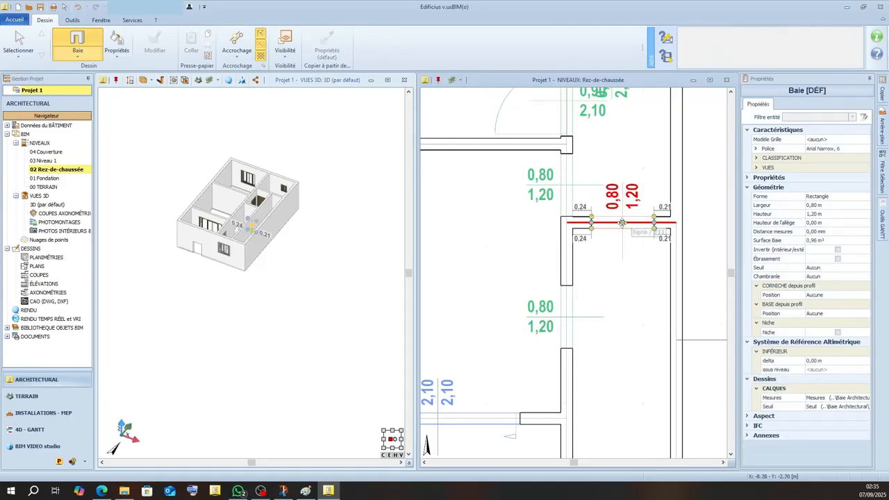
click(19, 43)
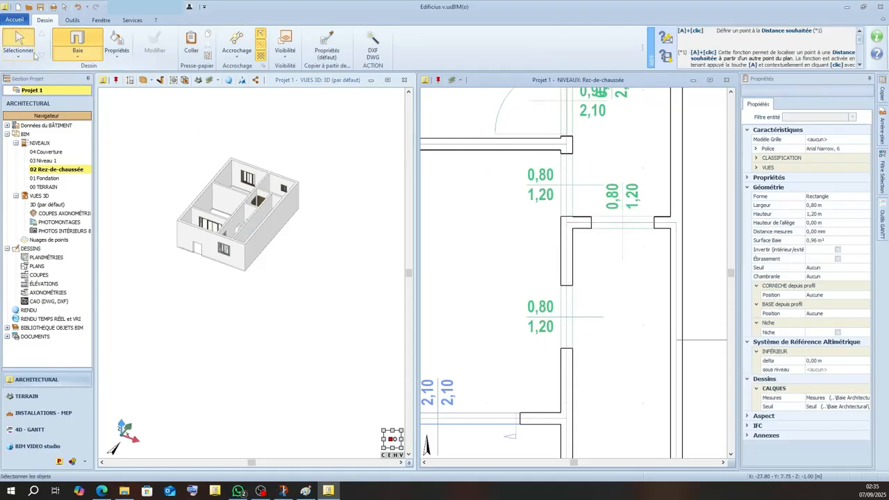
Inspect the properties of the corridor openings, the upper-left room's door and the lower-left room's corridor window.
click(631, 227)
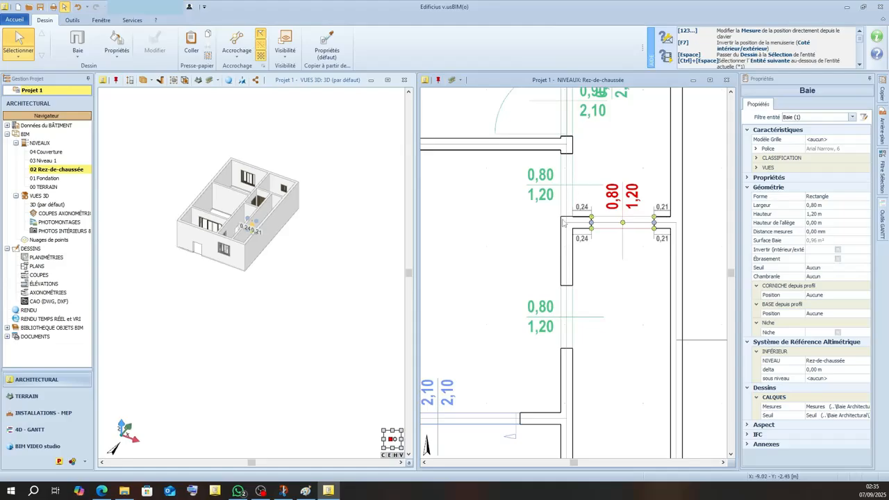
click(550, 186)
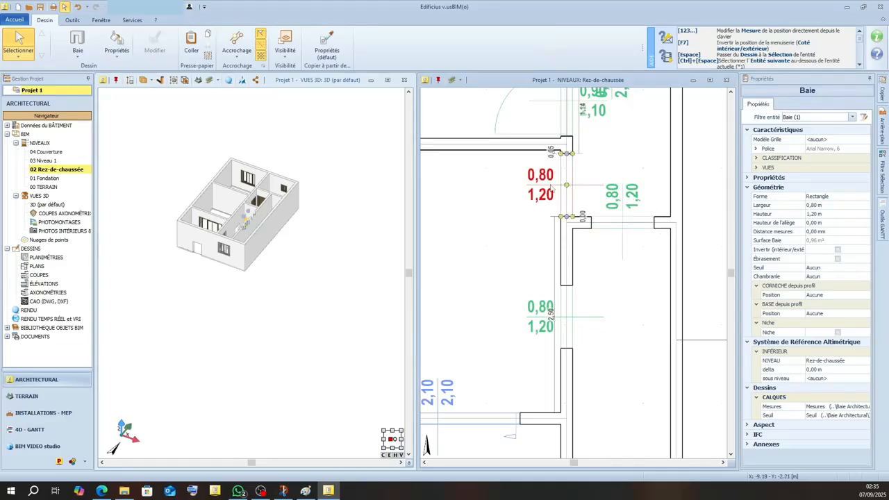
scroll(529, 205, down, 3)
click(535, 169)
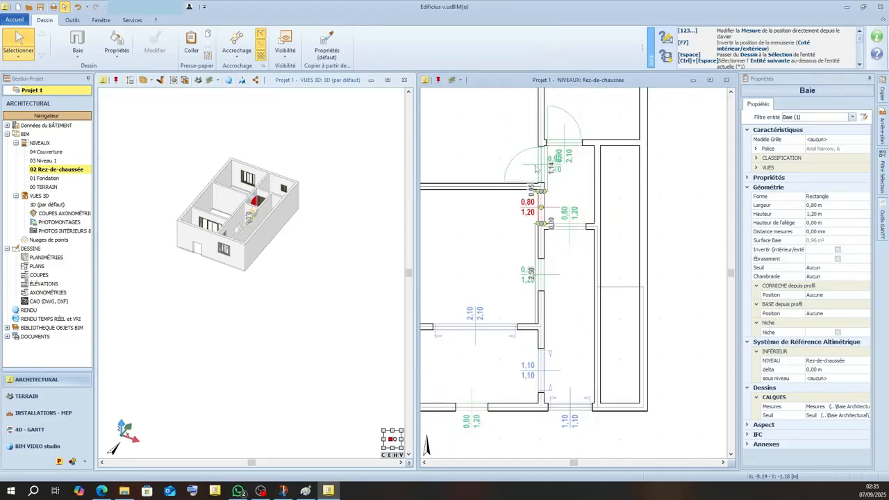
scroll(536, 205, down, 2)
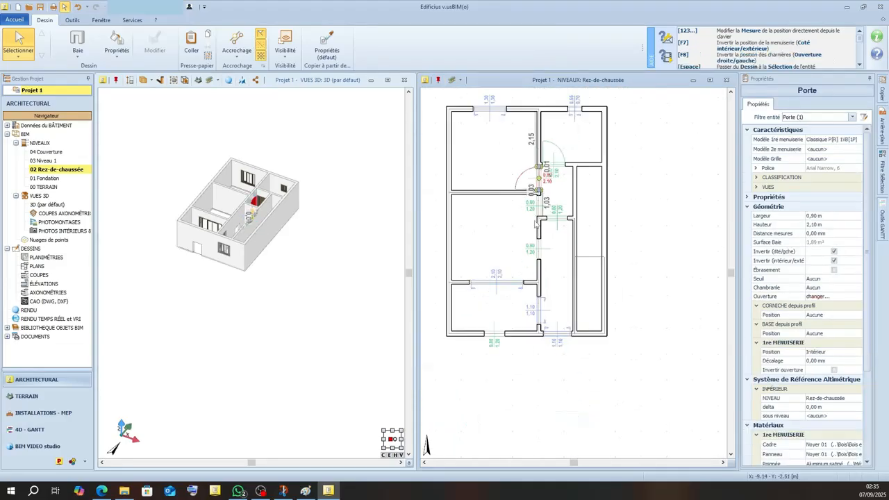
click(531, 311)
scroll(532, 312, up, 3)
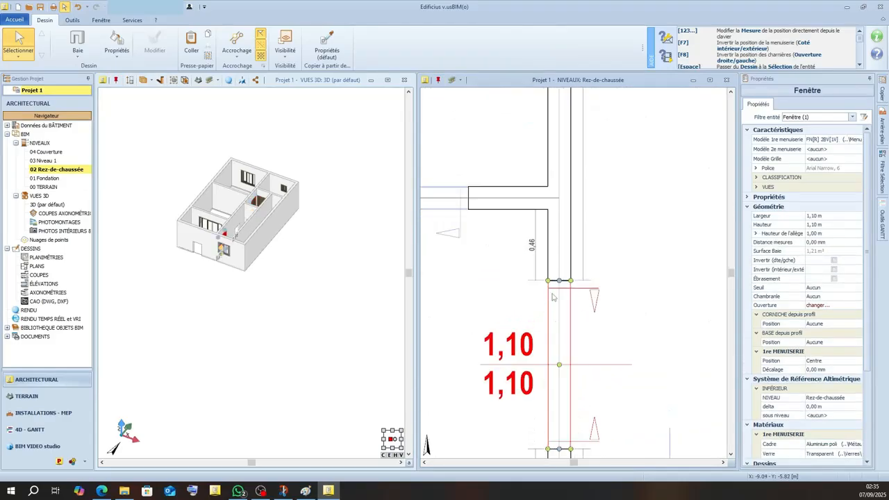
scroll(564, 321, down, 2)
Stretch both ends of the opening in the corridor's short cross partition to the adjacent walls, making it 1.25 m wide.
click(577, 202)
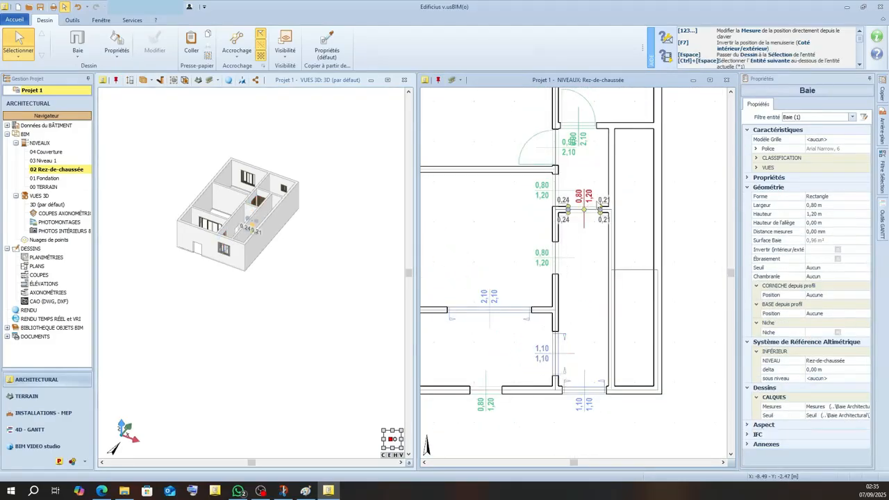
scroll(607, 212, up, 5)
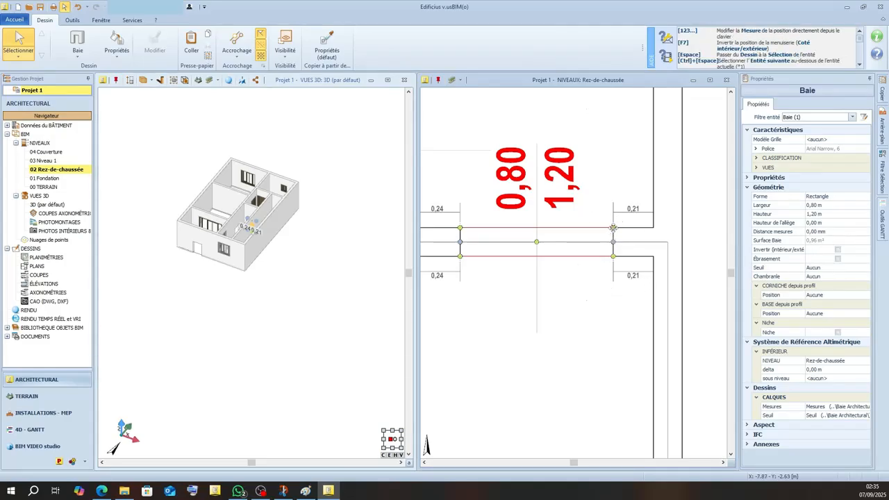
drag(612, 229, 653, 234)
scroll(631, 293, down, 3)
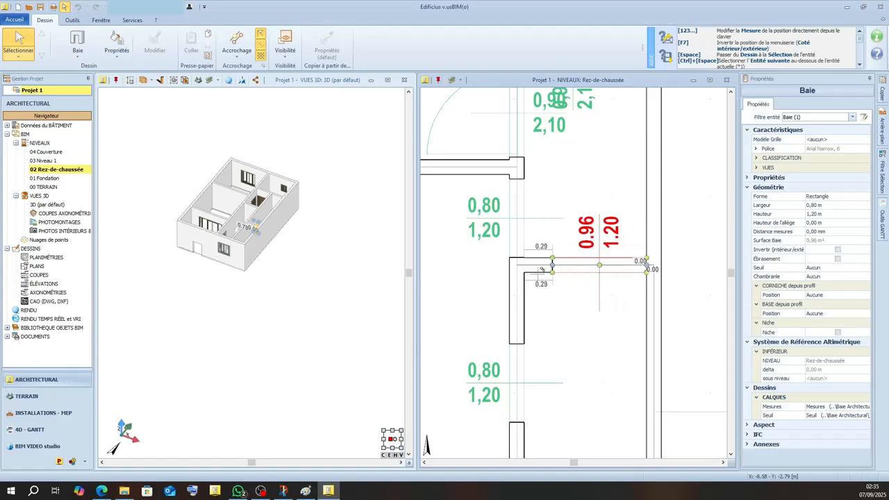
click(514, 238)
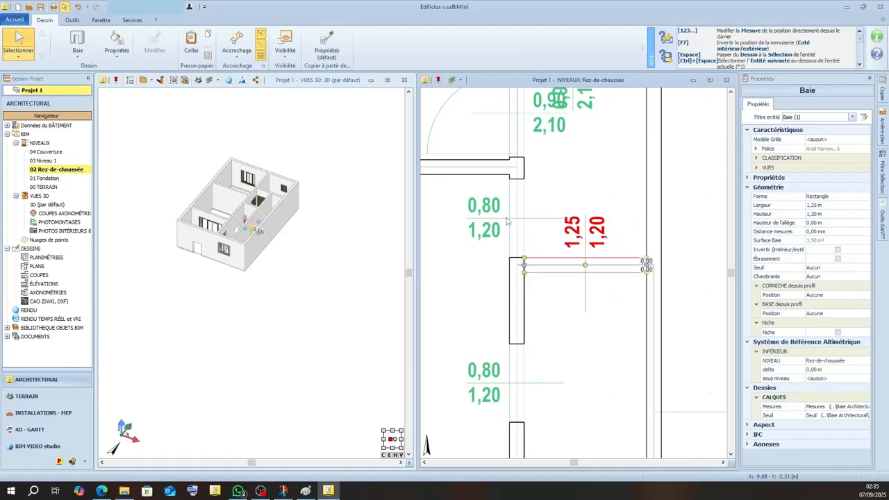
Extend the upper opening in the middle-left room's corridor partition up to the cross wall, making it 0.85 m wide.
click(510, 218)
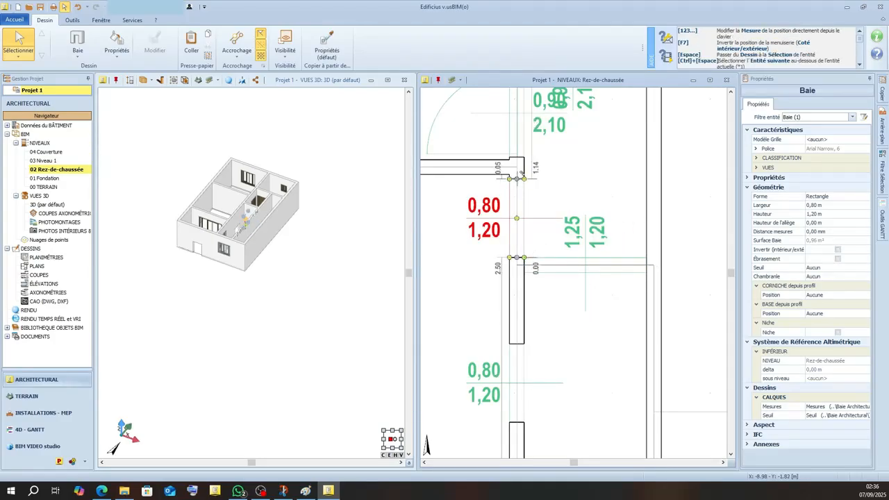
drag(516, 179, 517, 174)
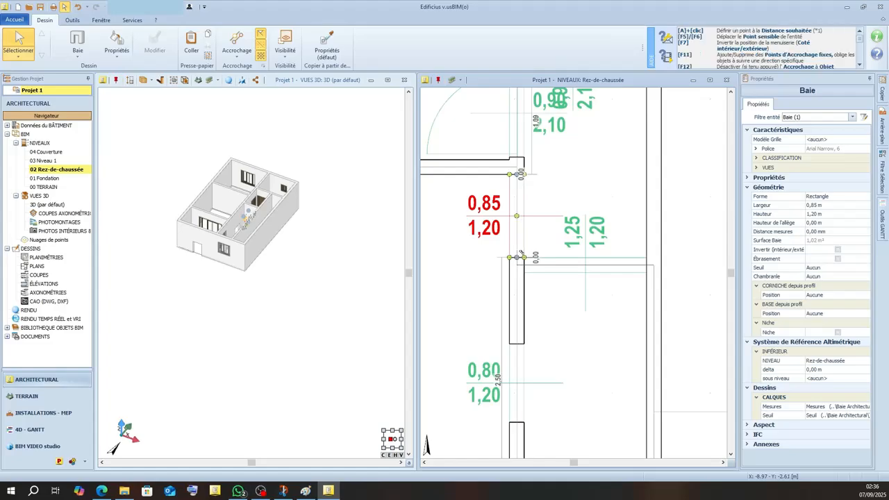
mouse_move(518, 257)
mouse_down()
mouse_move(517, 247)
mouse_move(517, 257)
mouse_up()
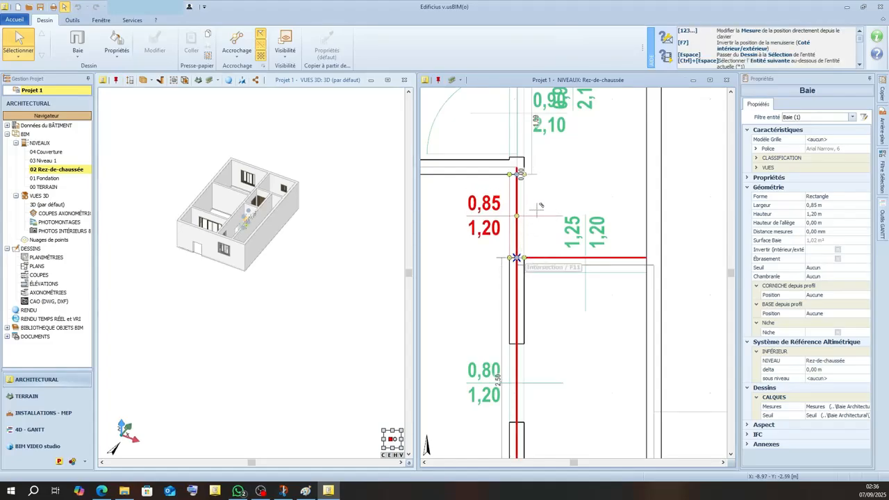
scroll(521, 264, down, 4)
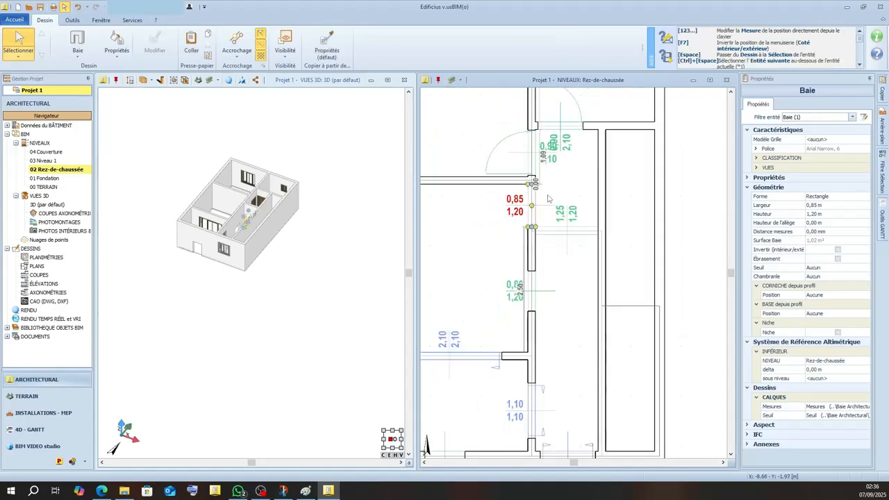
Stretch the lower opening in the middle-left room's corridor partition at both ends to a width of 2.35 m.
click(517, 282)
scroll(528, 262, up, 4)
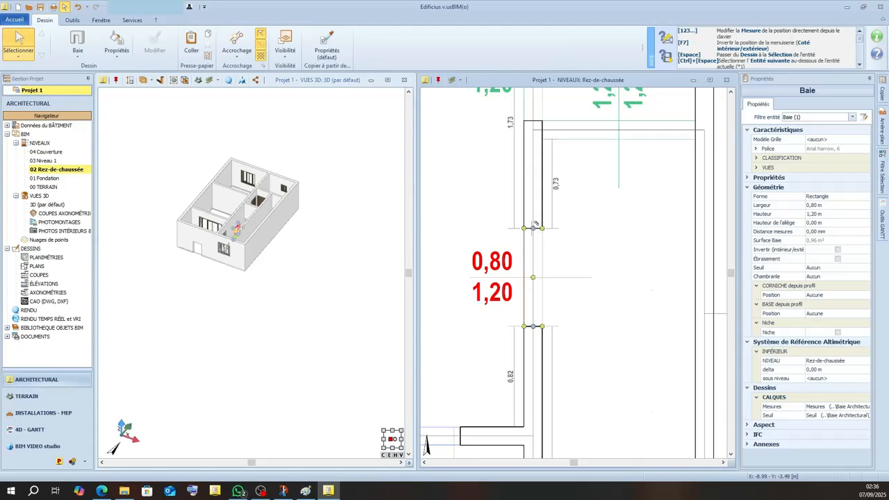
drag(533, 228, 533, 139)
scroll(543, 201, down, 1)
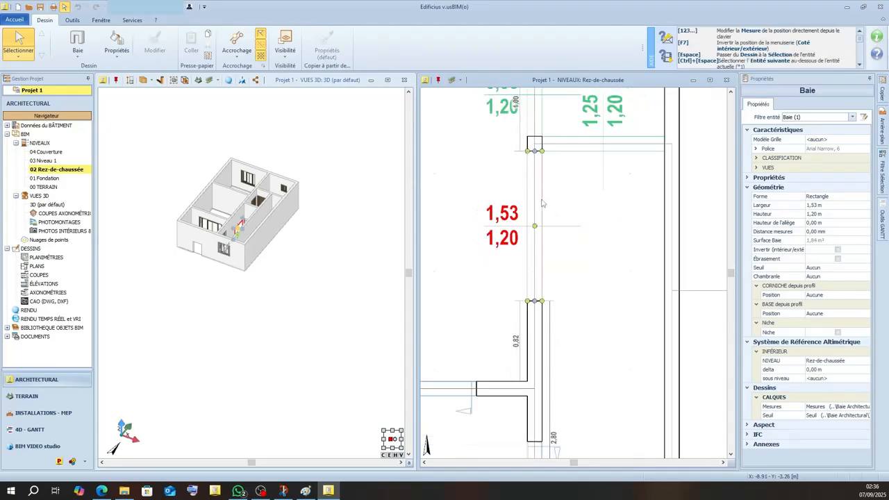
scroll(542, 201, down, 2)
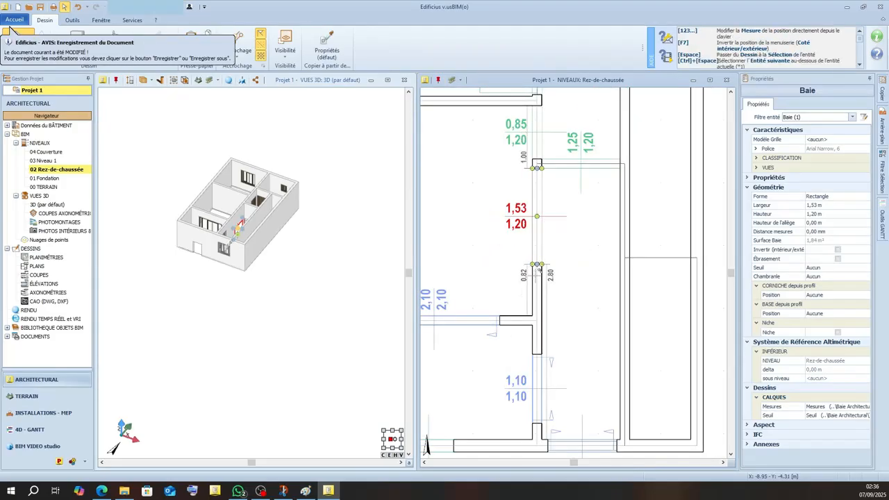
drag(537, 263, 537, 316)
scroll(564, 271, down, 3)
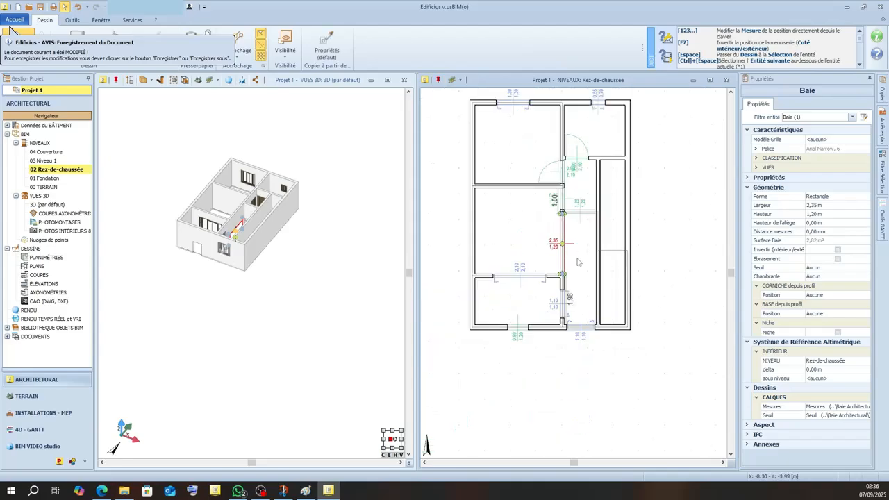
Widen the lower-left room's exterior wall opening to 3.33 m between its side walls and check it in 3D.
scroll(546, 334, up, 3)
click(545, 334)
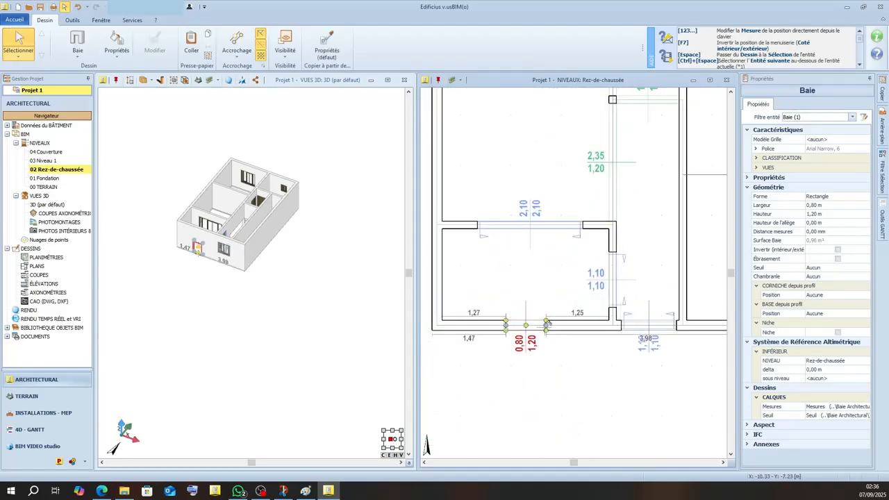
drag(546, 322, 609, 324)
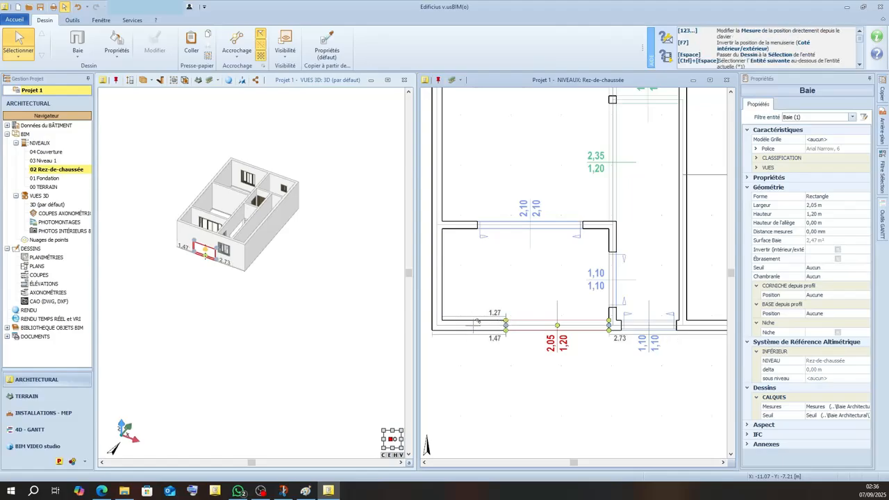
drag(504, 320, 441, 320)
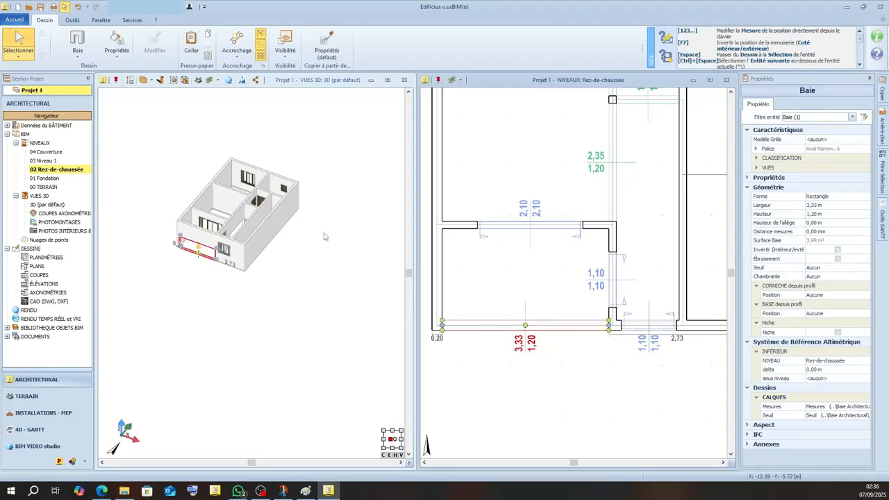
scroll(575, 391, down, 4)
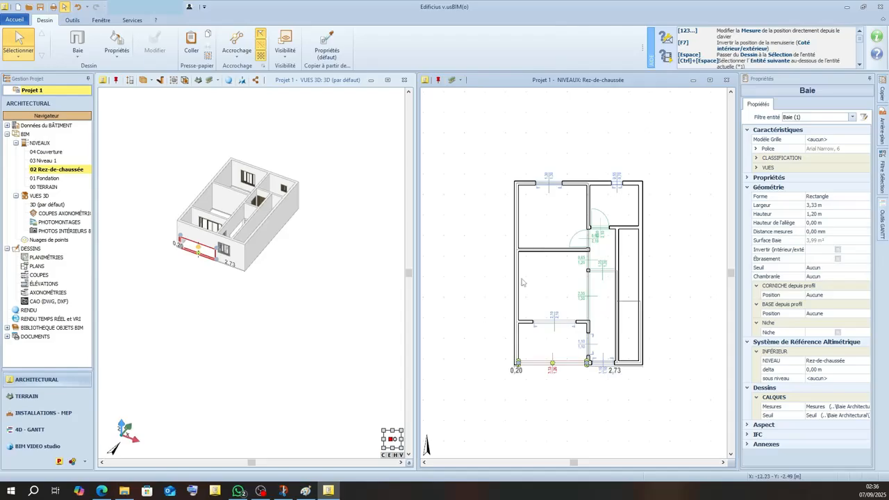
scroll(188, 241, up, 4)
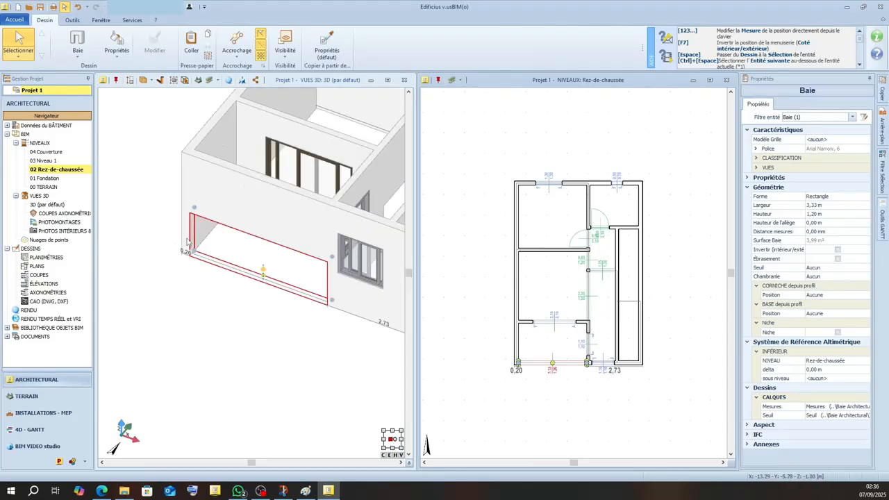
scroll(188, 241, down, 2)
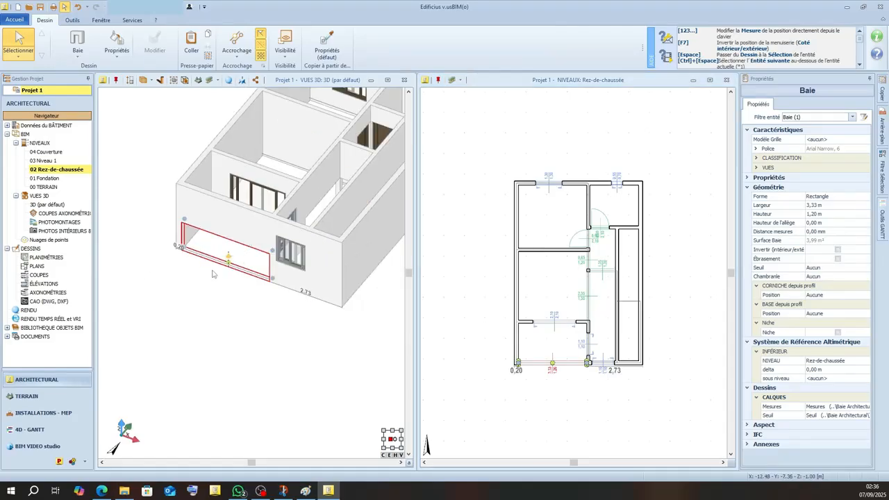
click(234, 286)
middle_drag(250, 282, 286, 255)
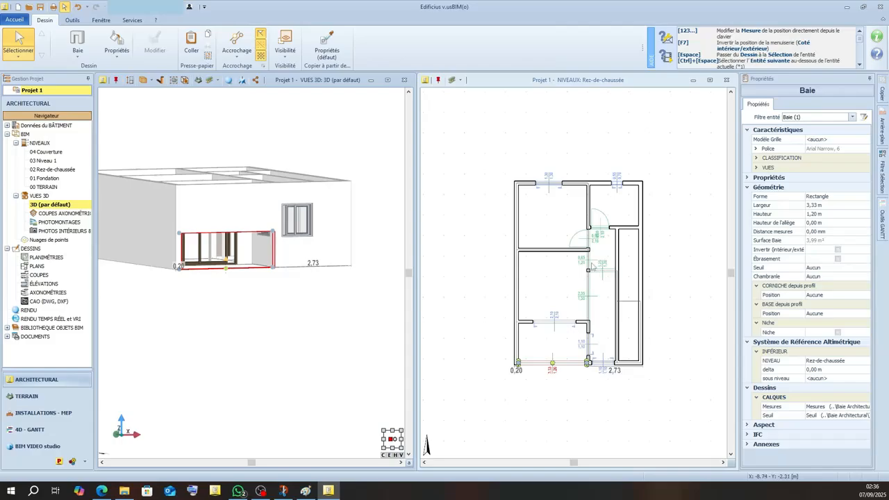
Select all four wall openings together and set their height to 2.40 m.
scroll(593, 266, up, 3)
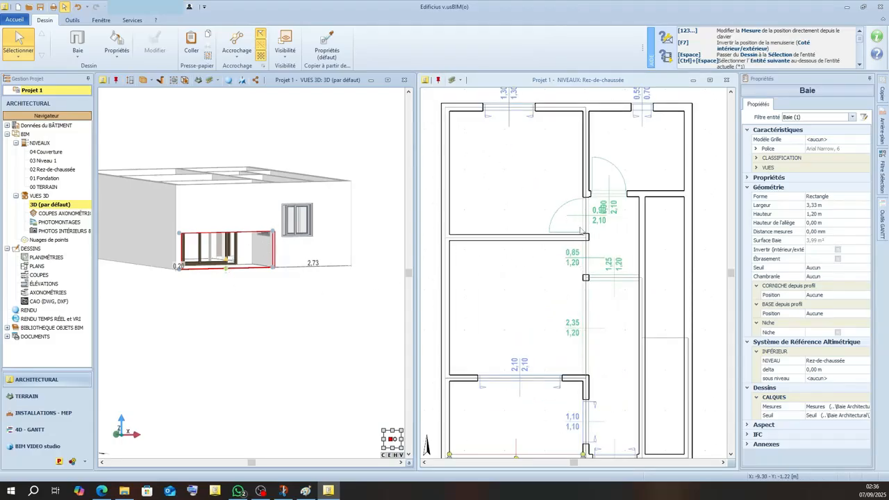
ctrl+click(571, 261)
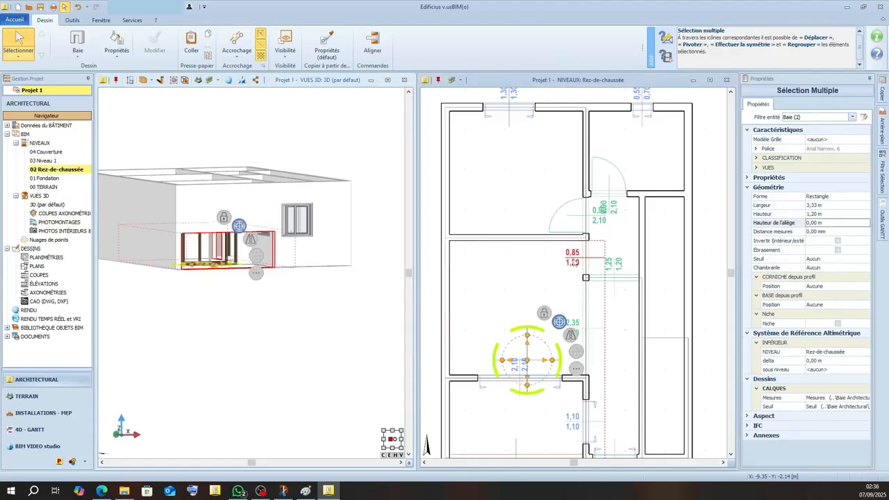
ctrl+click(572, 261)
ctrl+click(611, 264)
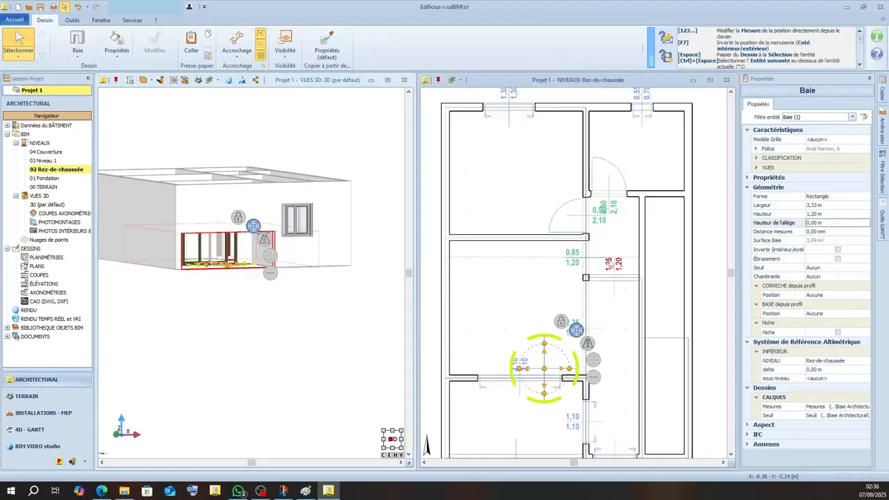
ctrl+click(572, 263)
scroll(559, 386, down, 2)
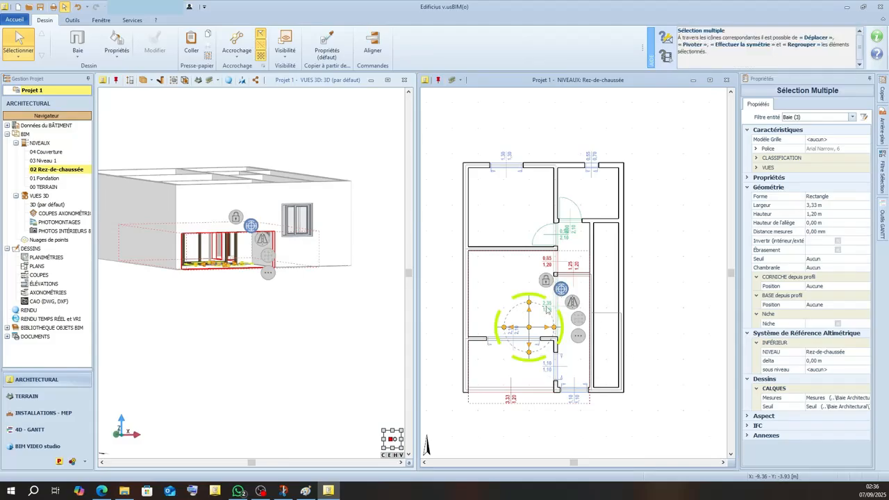
ctrl+click(547, 309)
scroll(507, 414, up, 4)
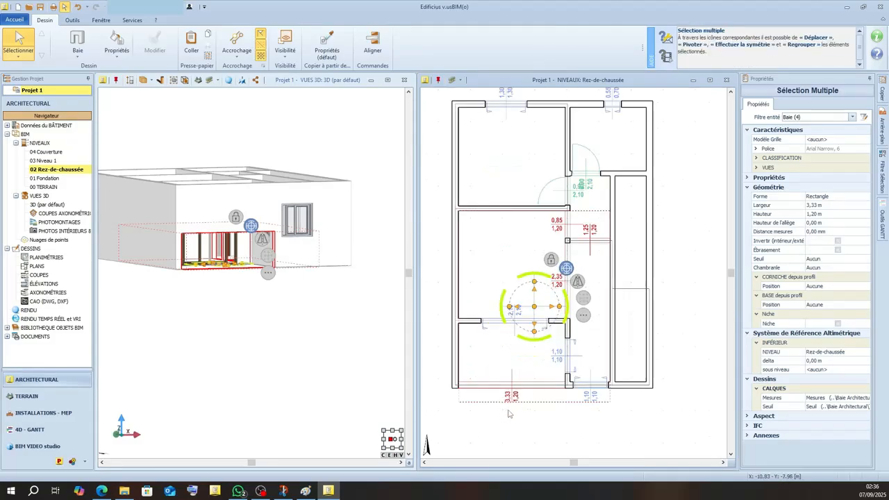
click(822, 216)
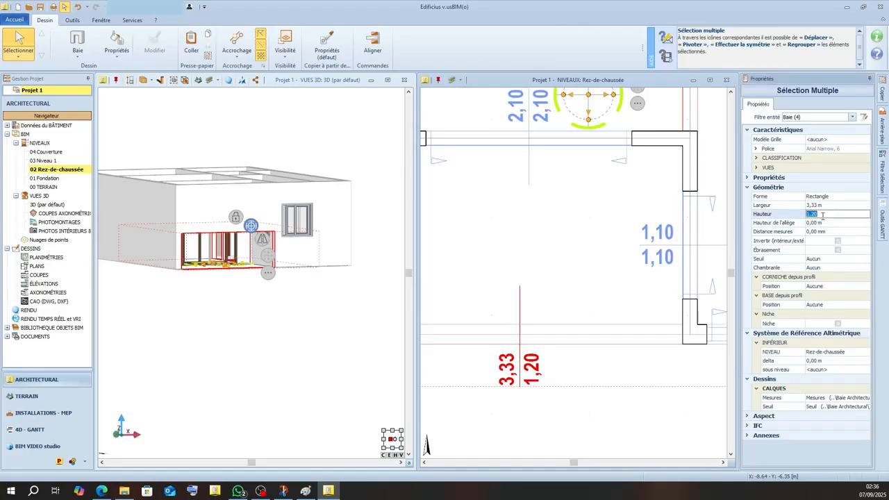
text(2,)
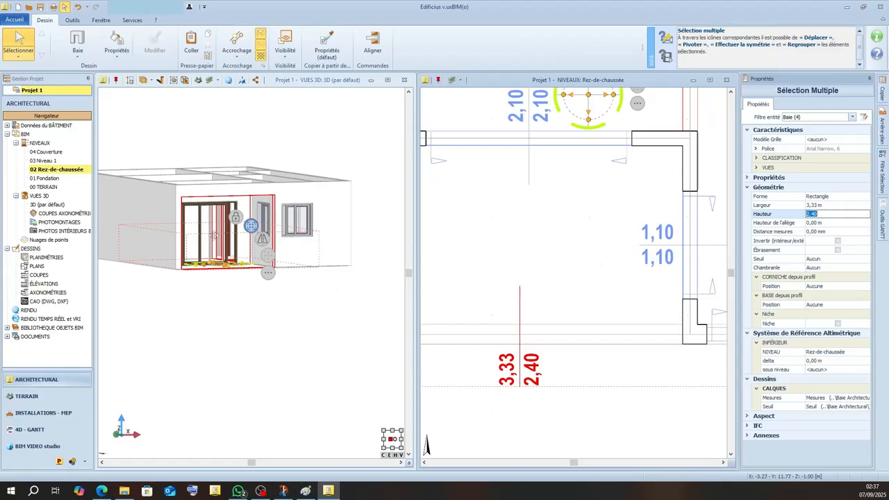
click(336, 310)
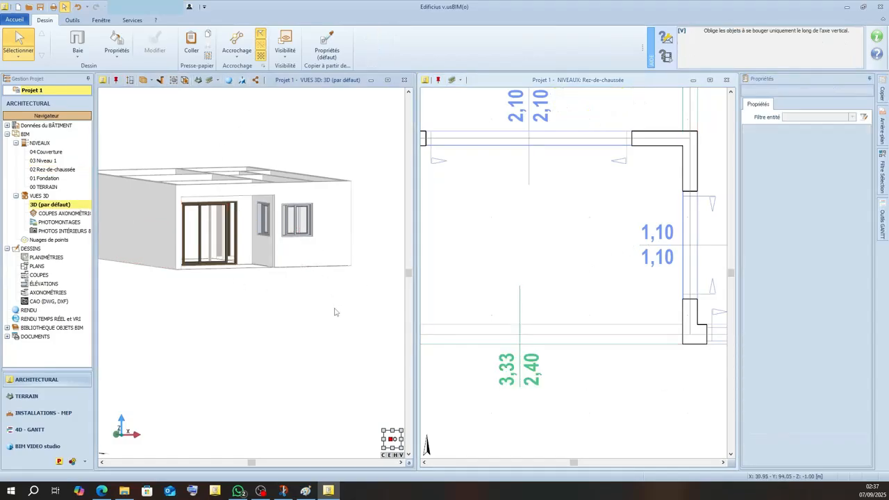
scroll(335, 311, down, 3)
middle_drag(275, 274, 249, 256)
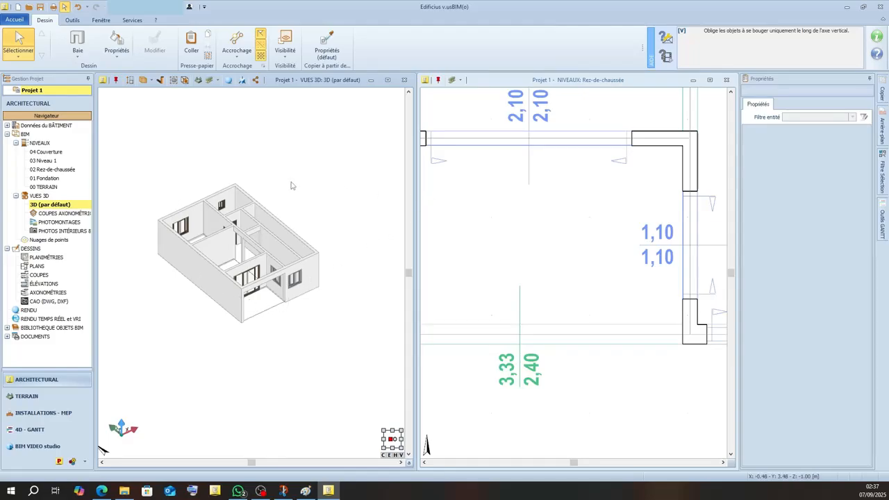
scroll(549, 246, down, 3)
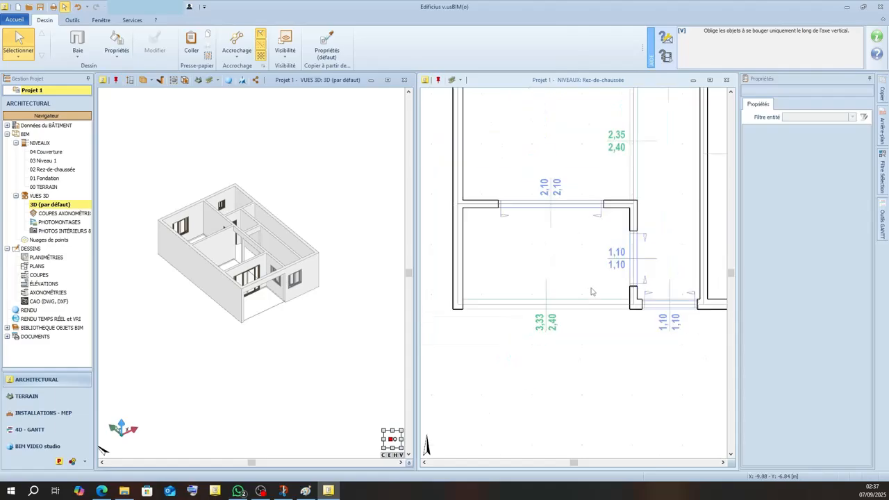
scroll(489, 307, down, 4)
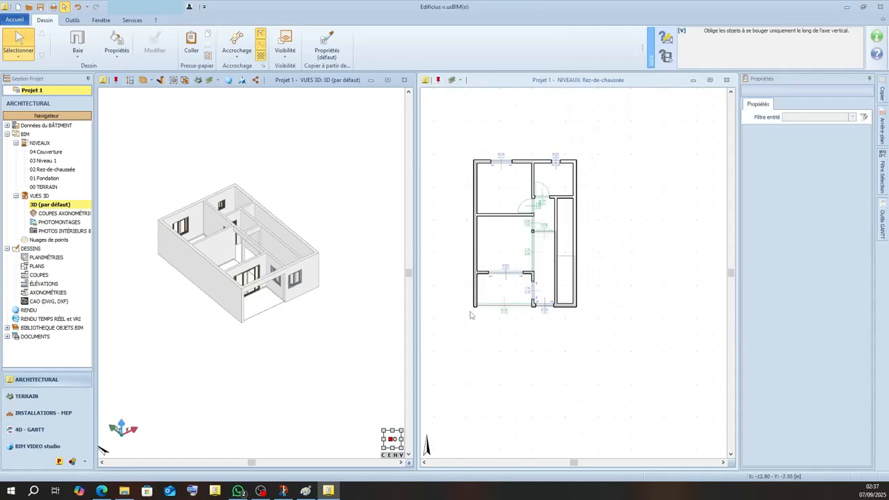